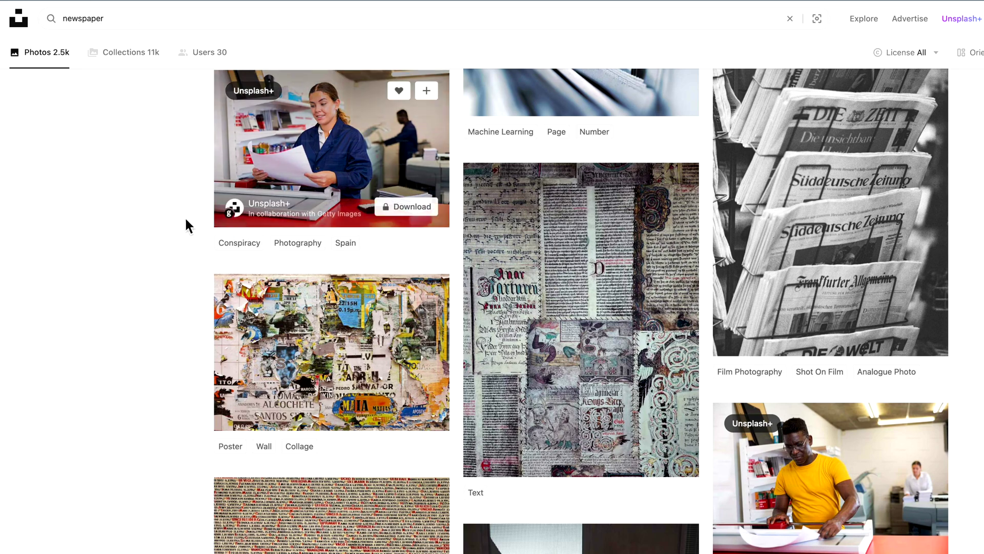
# Step: Browse the Unsplash newspaper photos and open the picture of patchworked old manuscript pages
pyautogui.scroll(-15, 170, 219)
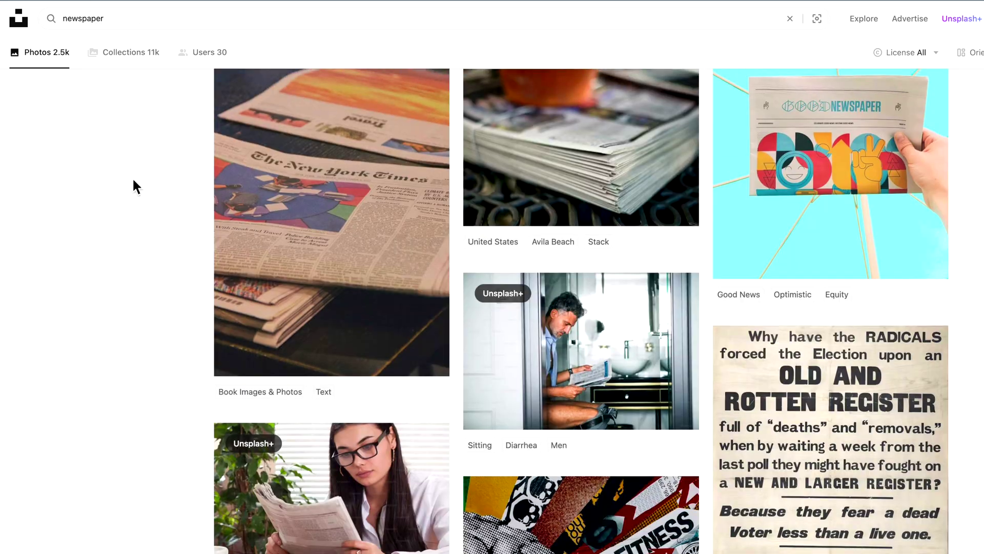
pyautogui.scroll(-20, 134, 184)
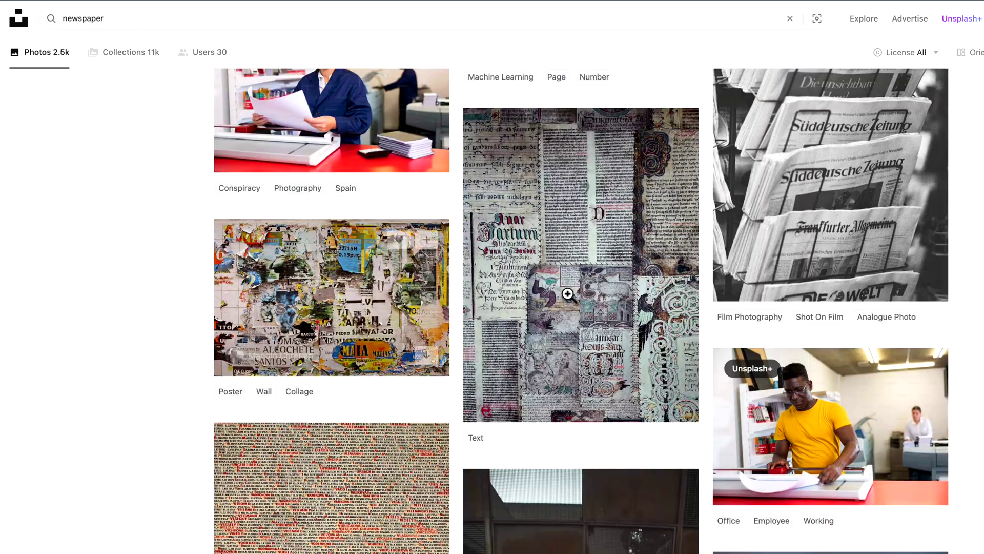
pyautogui.click(570, 267)
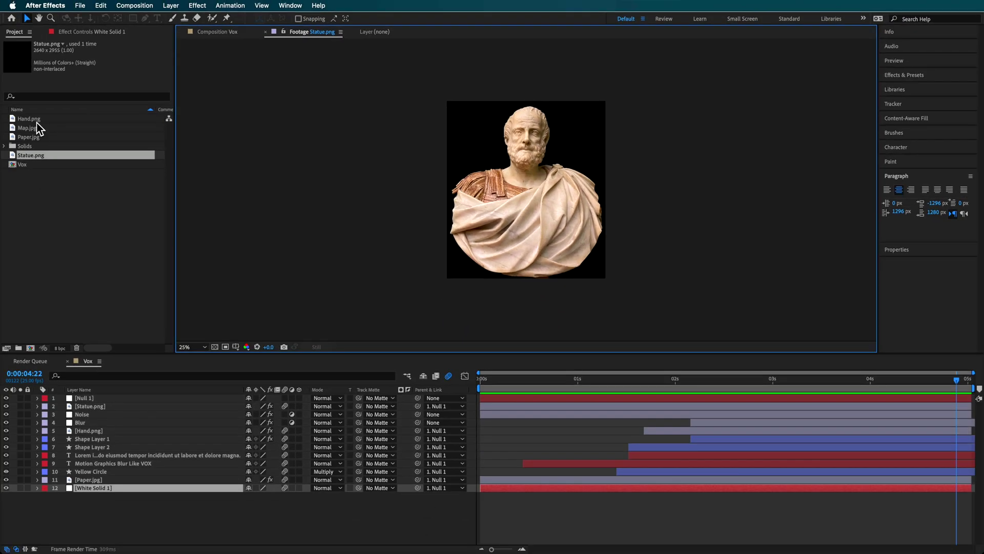
# Step: In After Effects, preview the Hand.png footage with its transparency grid shown
pyautogui.doubleClick(29, 119)
pyautogui.click(215, 347)
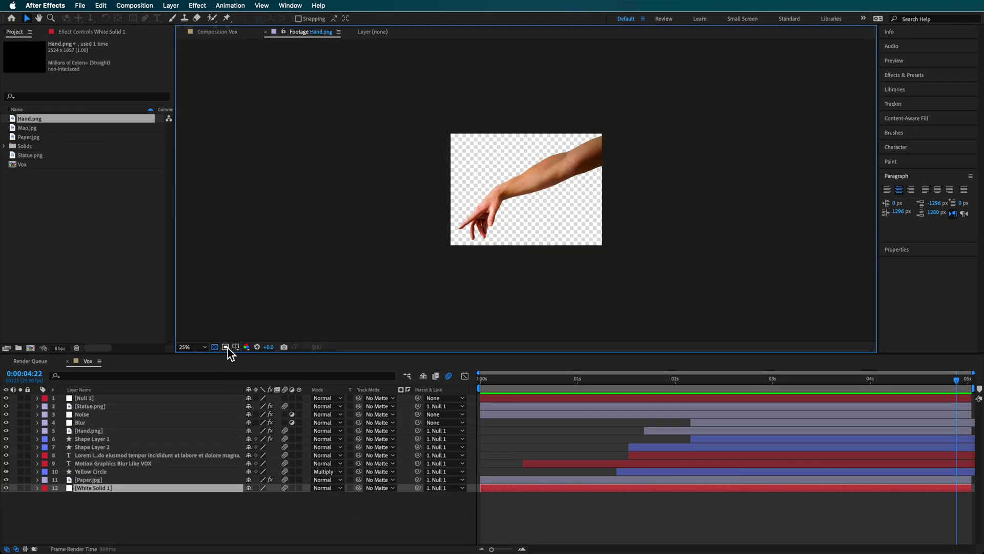
pyautogui.click(180, 494)
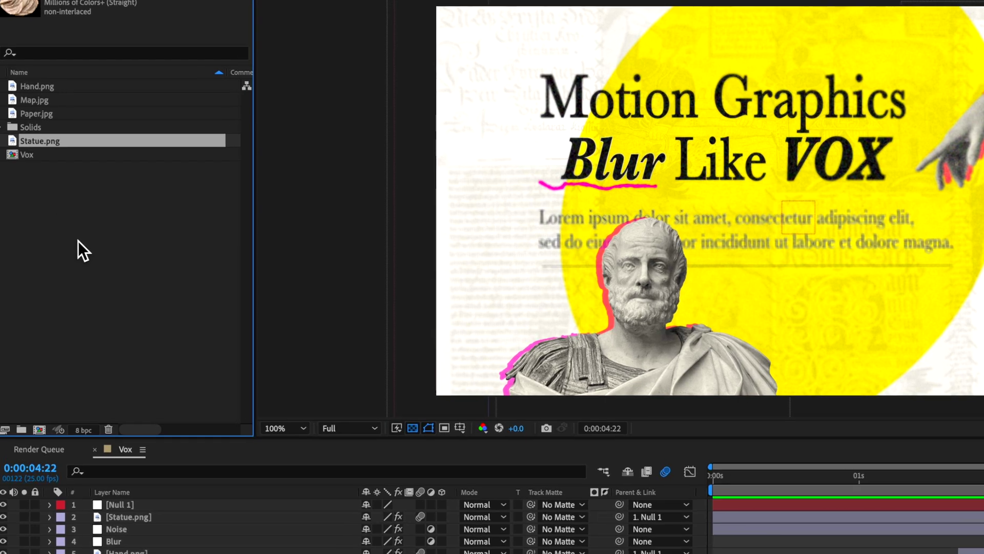
# Step: Create a new 1920 x 1080 composition at 25 fps with a duration of 0:00:05:00
pyautogui.rightClick(56, 223)
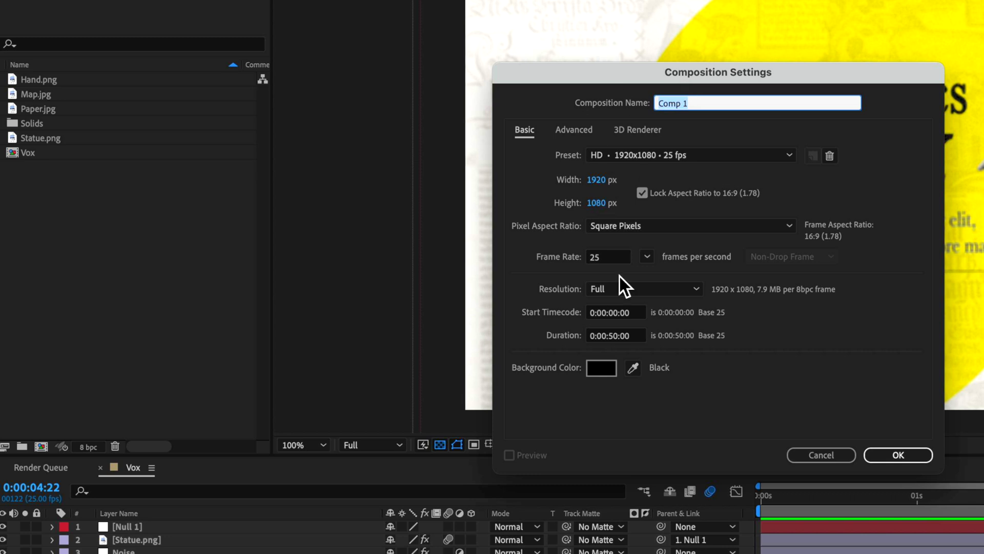
pyautogui.click(614, 336)
pyautogui.press('BackSpace')
pyautogui.write('1')
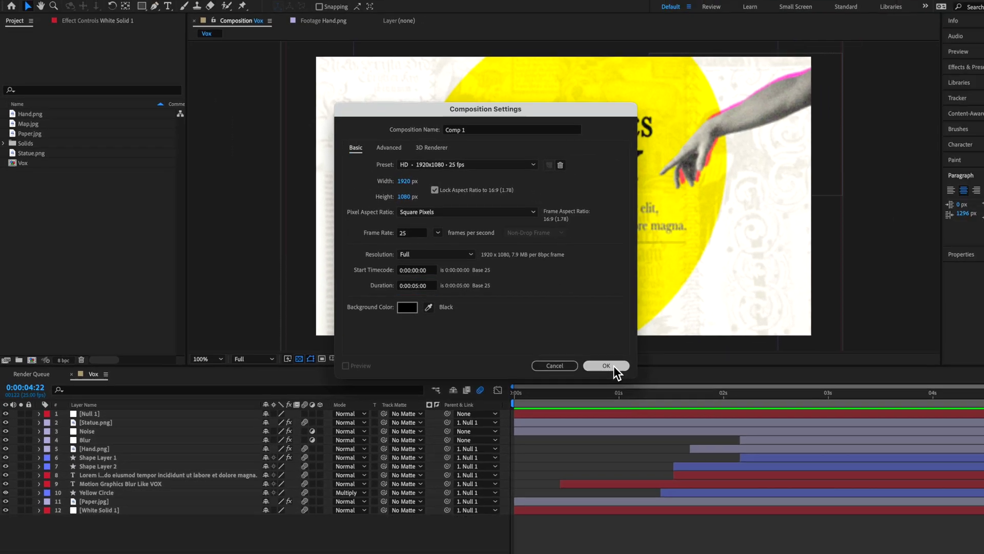
pyautogui.click(898, 455)
# Step: Add Paper.jpg to the new composition and scale it down to roughly the frame's width
pyautogui.click(26, 166)
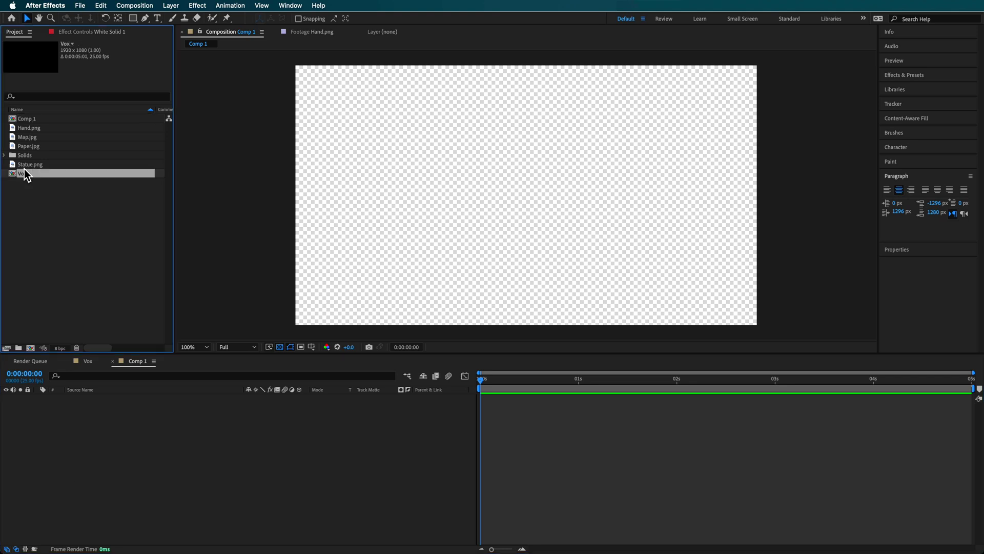
pyautogui.click(28, 145)
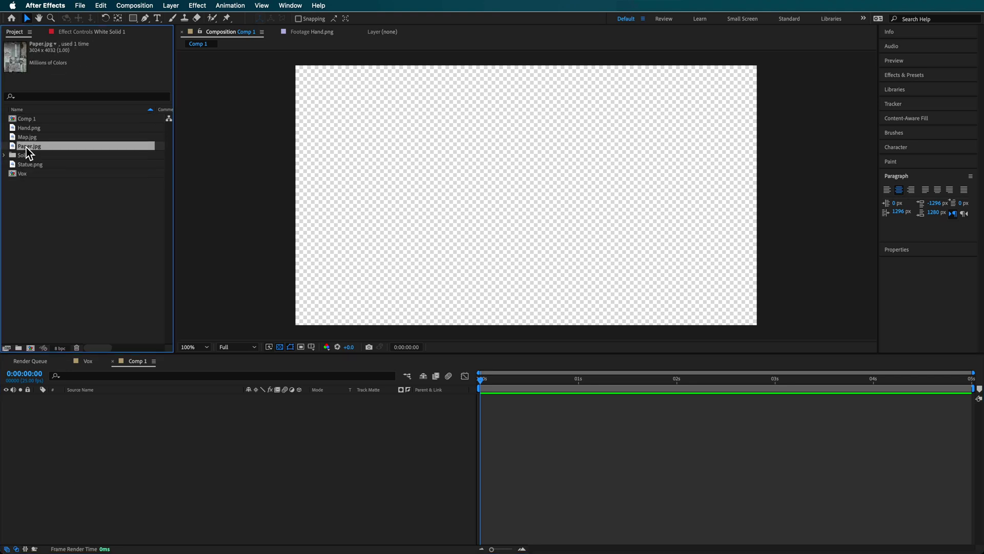
pyautogui.moveTo(26, 146); pyautogui.dragTo(153, 451)
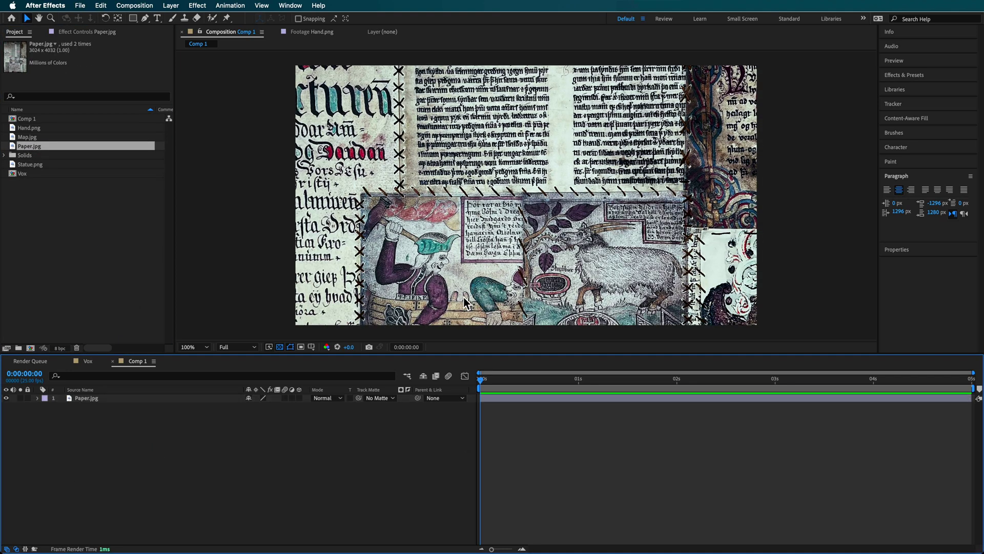
pyautogui.press(',')
pyautogui.press(',')
pyautogui.moveTo(344, 196); pyautogui.dragTo(408, 193)
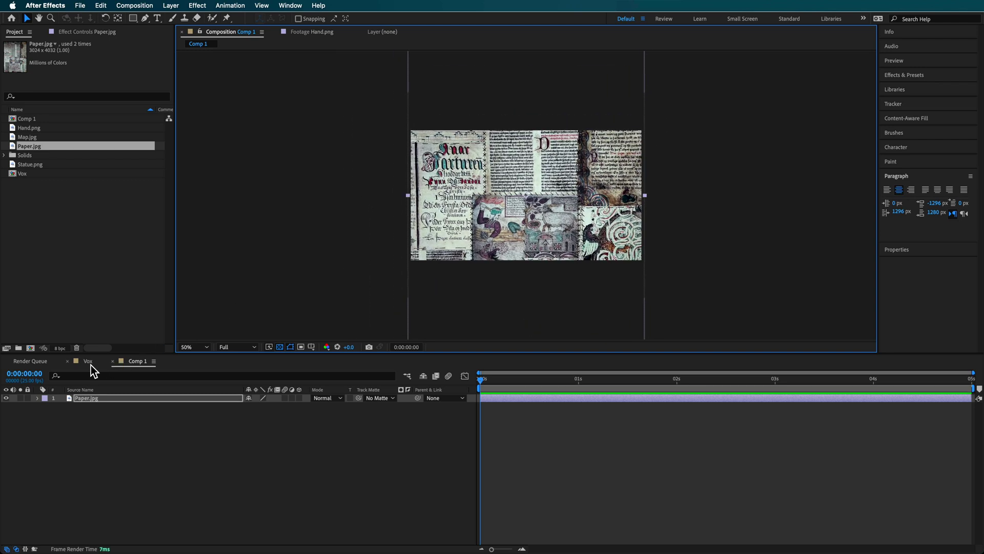
# Step: Add a full-frame 1920 x 1080 px solid in a very pale, near-white yellow beneath the Paper.jpg layer
pyautogui.click(88, 361)
pyautogui.moveTo(555, 378); pyautogui.dragTo(586, 390)
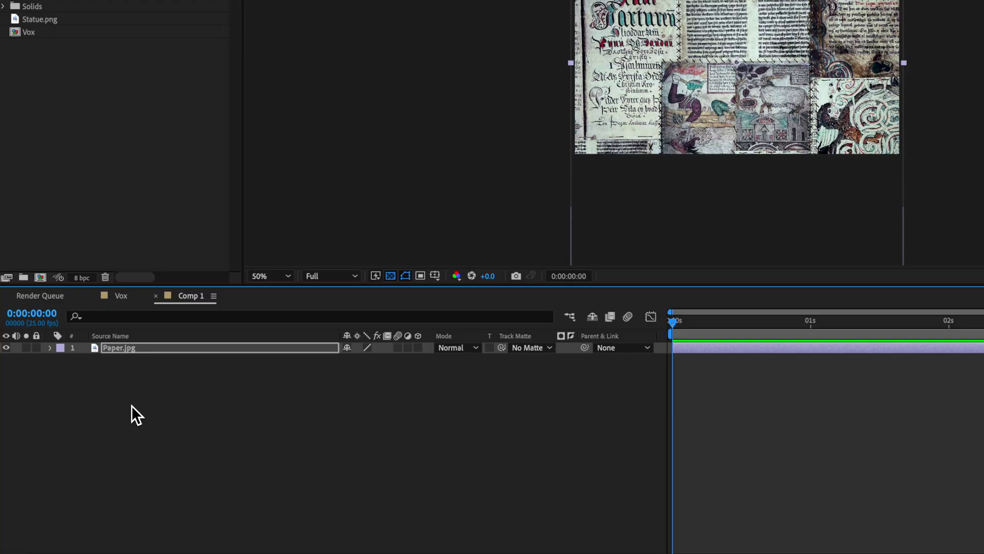
pyautogui.rightClick(132, 405)
pyautogui.moveTo(220, 386)
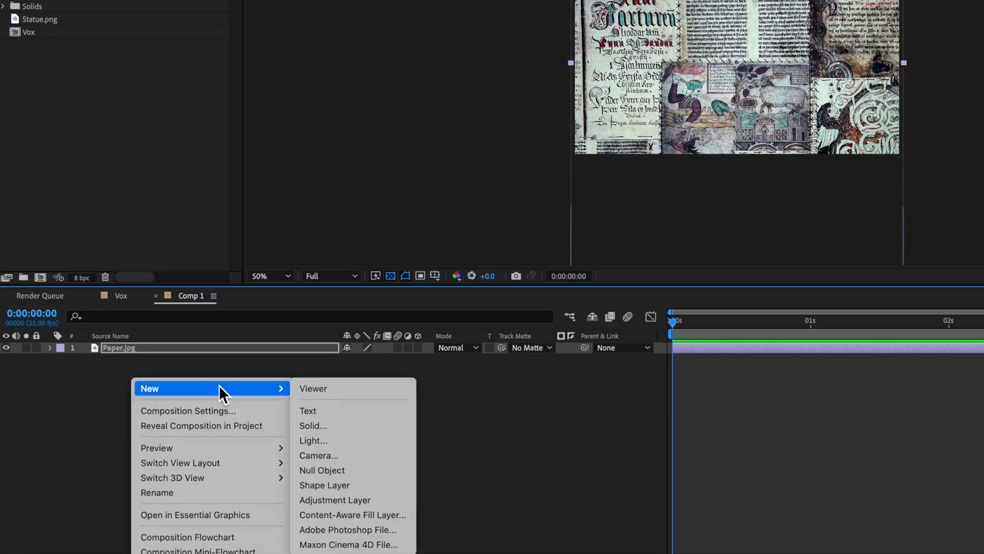
pyautogui.click(330, 430)
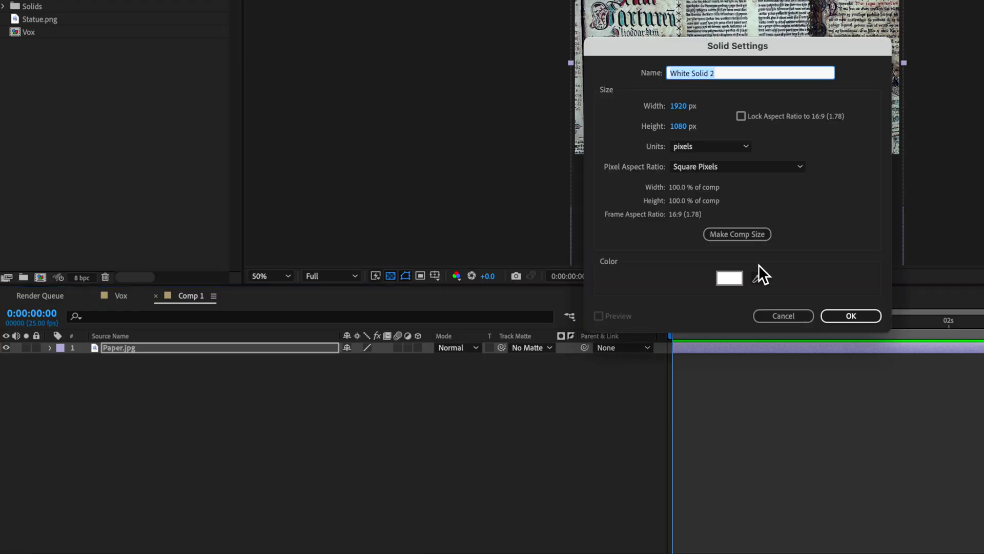
pyautogui.click(734, 283)
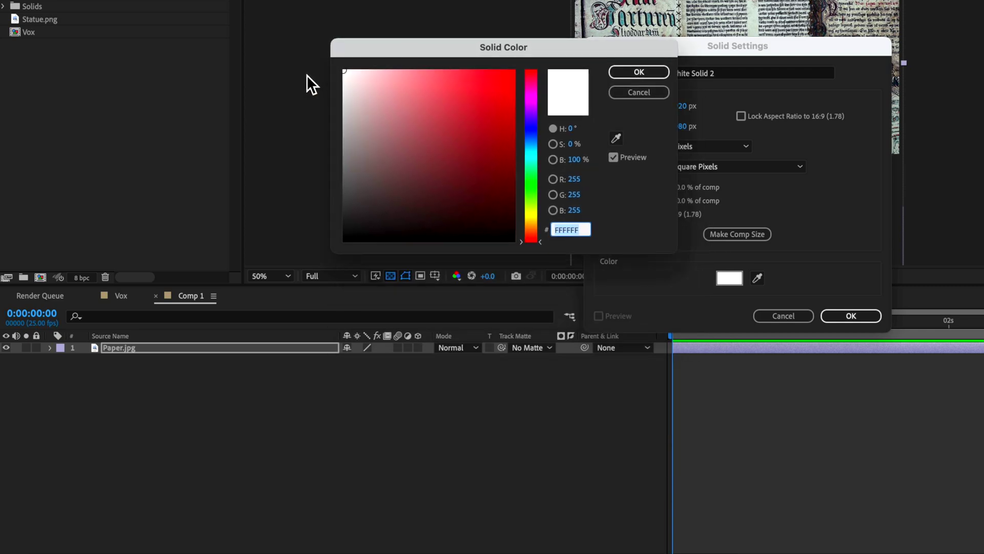
pyautogui.click(348, 76)
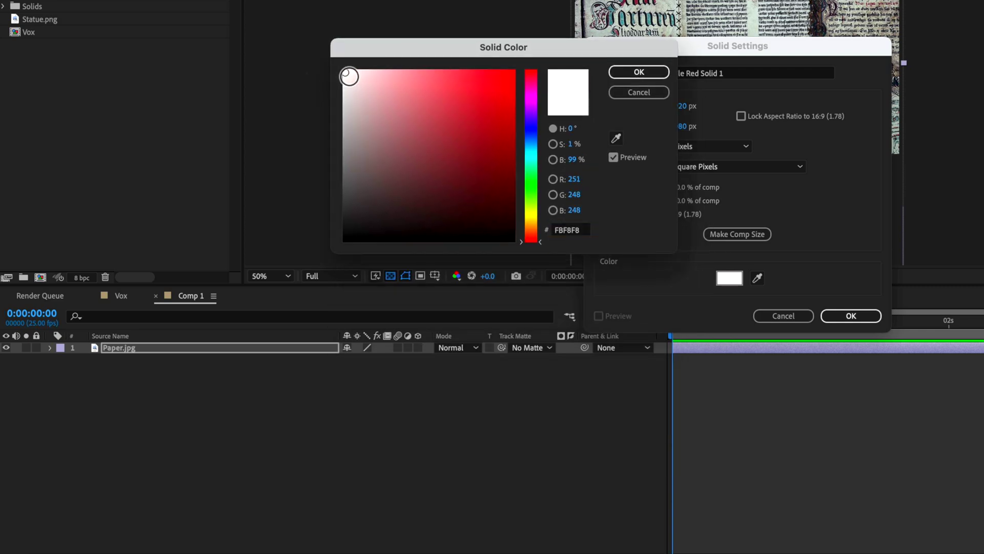
pyautogui.click(539, 211)
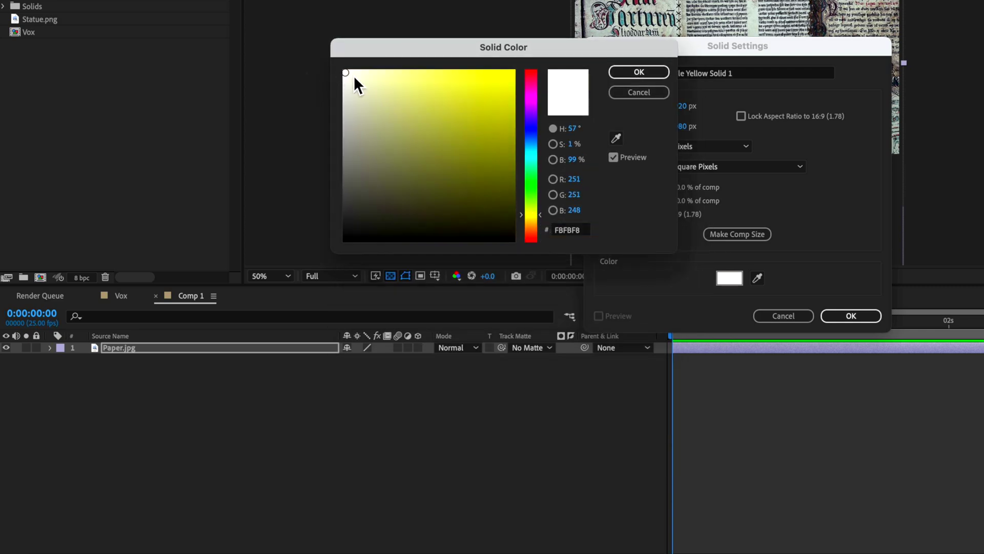
pyautogui.moveTo(347, 74); pyautogui.dragTo(355, 76)
pyautogui.click(639, 72)
pyautogui.click(852, 315)
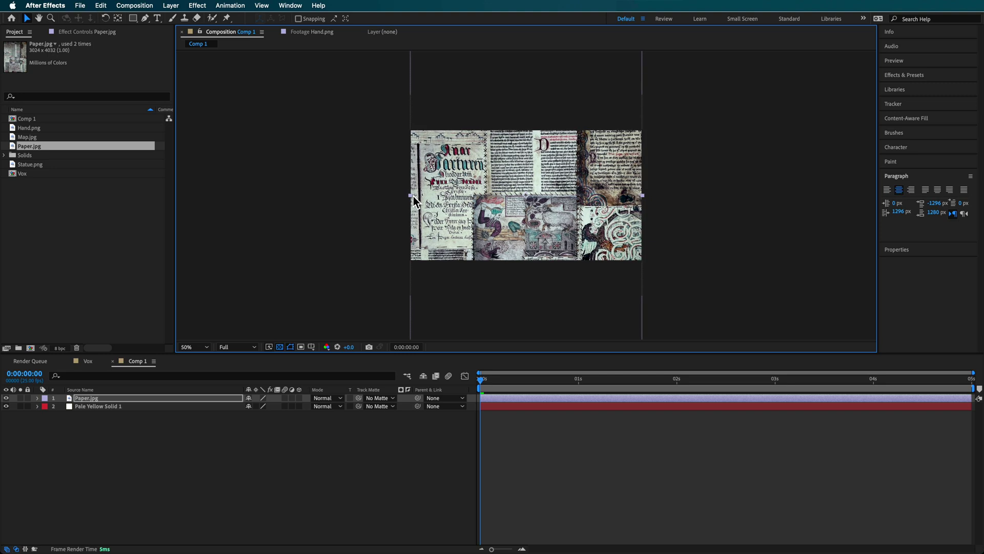
# Step: Enlarge Paper.jpg slightly so it fully covers the frame and shift it upward
pyautogui.moveTo(414, 200); pyautogui.dragTo(409, 198)
pyautogui.moveTo(488, 180)
pyautogui.mouseDown()
pyautogui.moveTo(483, 221)
pyautogui.moveTo(494, 130)
pyautogui.moveTo(487, 161)
pyautogui.mouseUp()
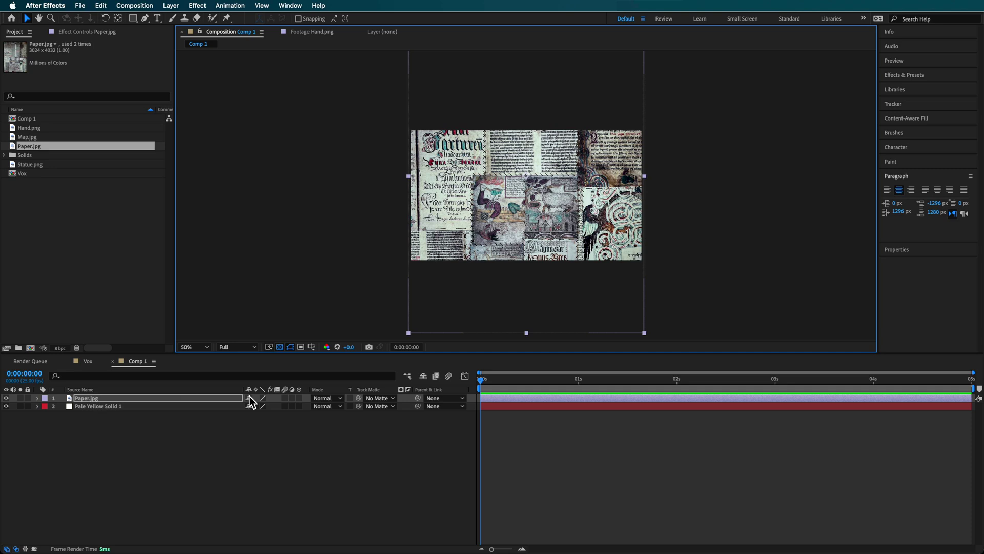
# Step: Try the Overlay and Soft Light blending modes on the Paper.jpg layer
pyautogui.click(331, 398)
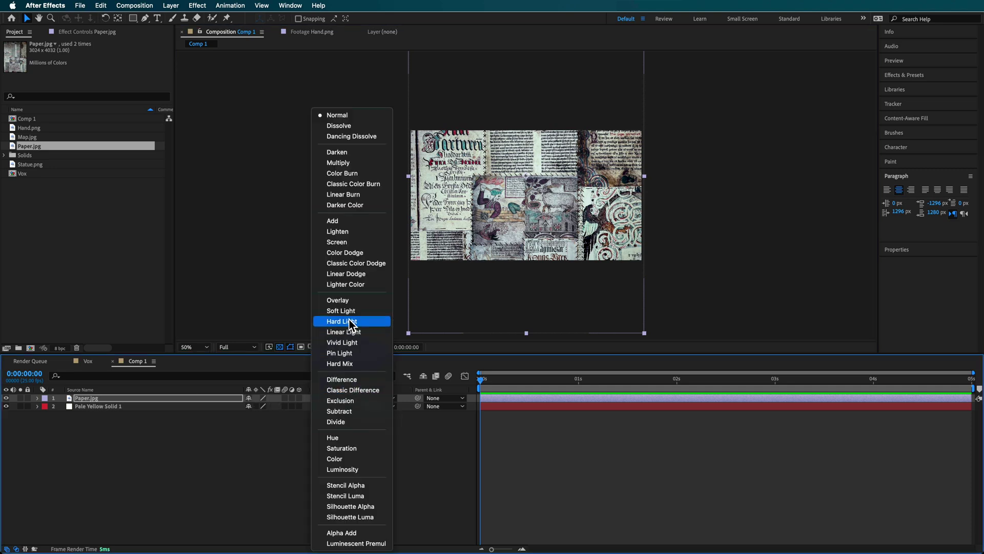
pyautogui.click(339, 300)
pyautogui.click(319, 399)
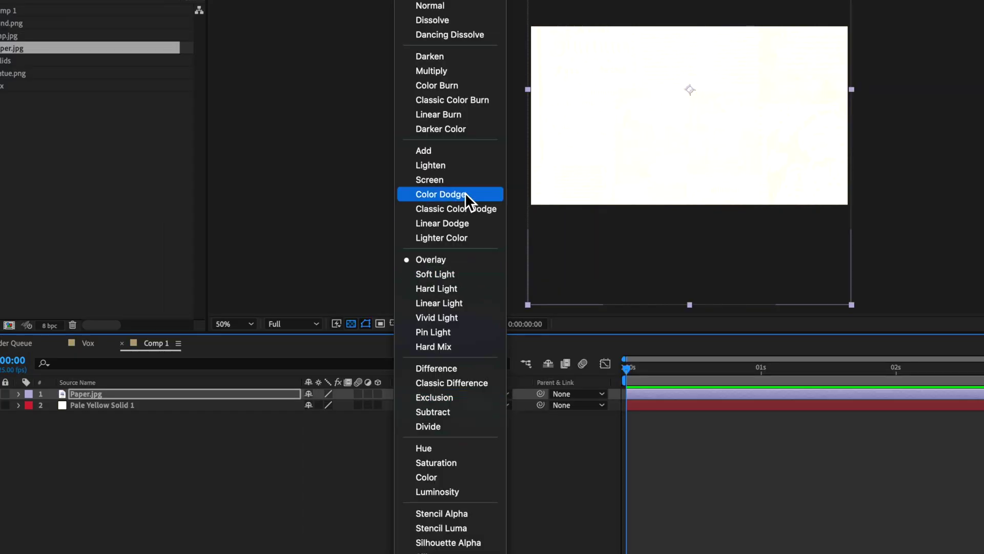
pyautogui.click(445, 275)
# Step: Set the Paper.jpg layer's blending mode to Multiply
pyautogui.click(416, 393)
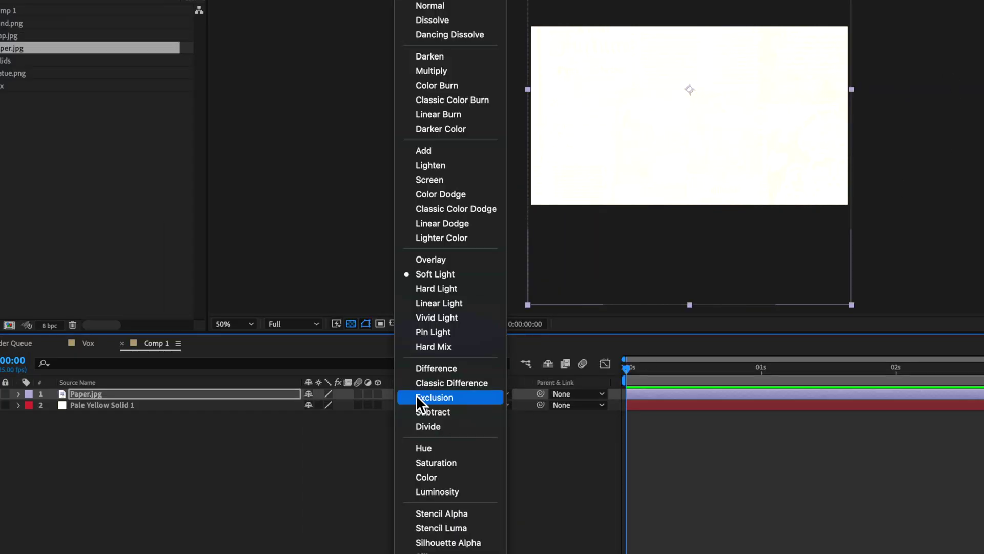
pyautogui.click(437, 71)
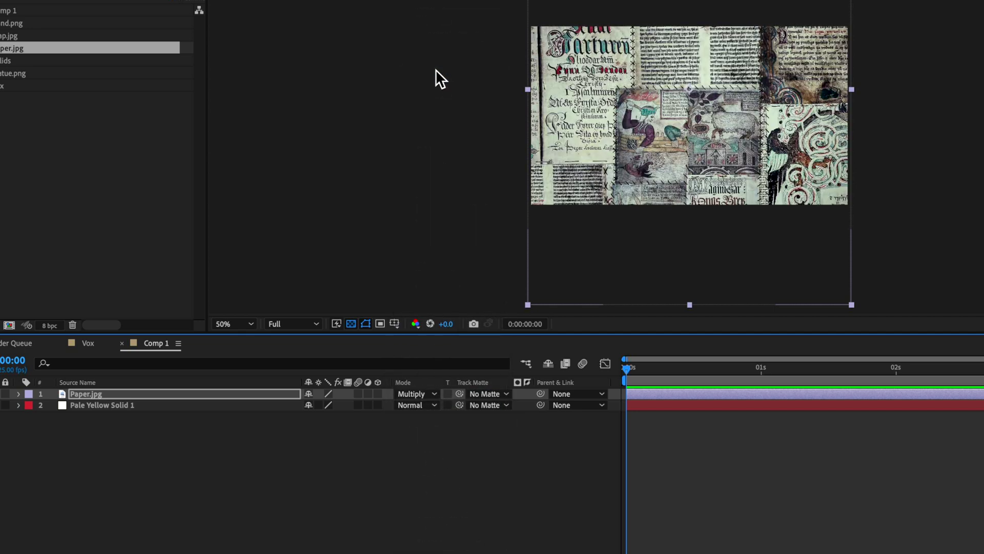
pyautogui.click(90, 395)
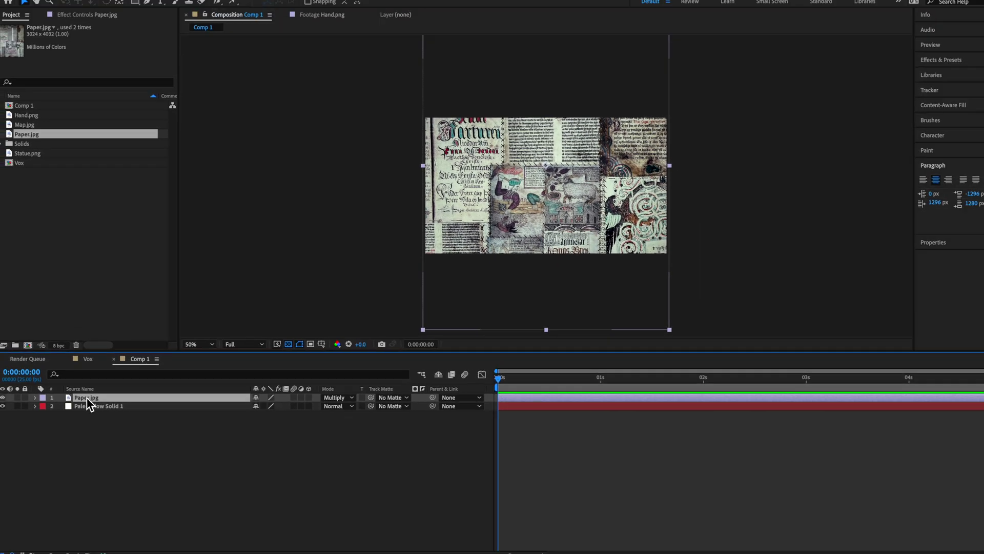
pyautogui.moveTo(409, 178)
pyautogui.mouseDown()
pyautogui.moveTo(392, 180)
pyautogui.moveTo(410, 180)
pyautogui.mouseUp()
# Step: Set the Paper.jpg layer's opacity to 20%, reduce it to 15%, and move the paper slightly higher in the frame
pyautogui.click(91, 401)
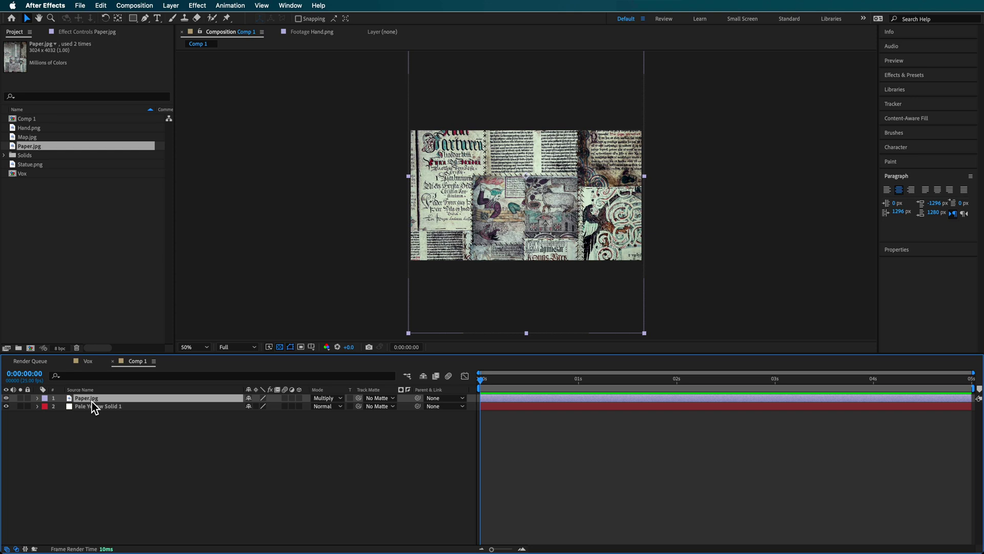
pyautogui.press('t')
pyautogui.click(253, 406)
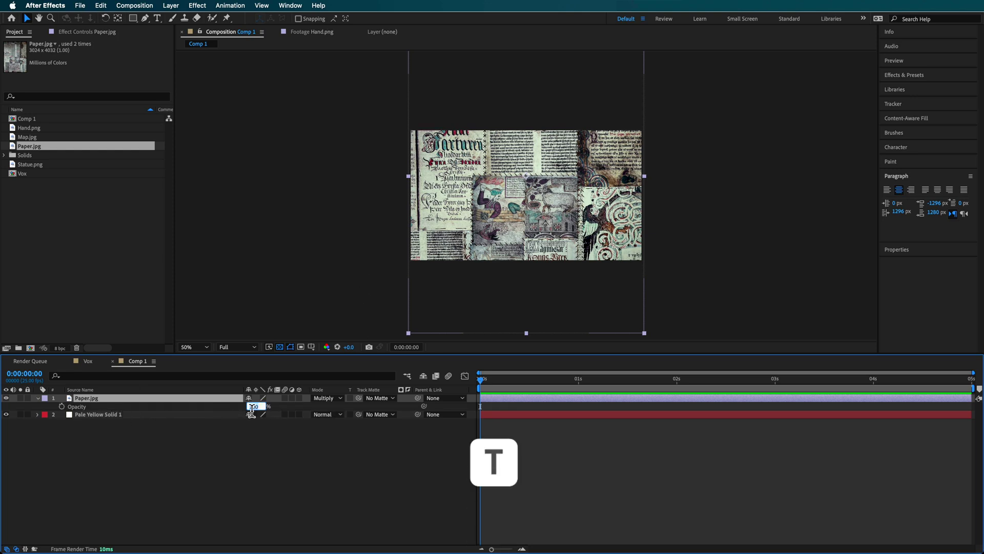
pyautogui.press('Return')
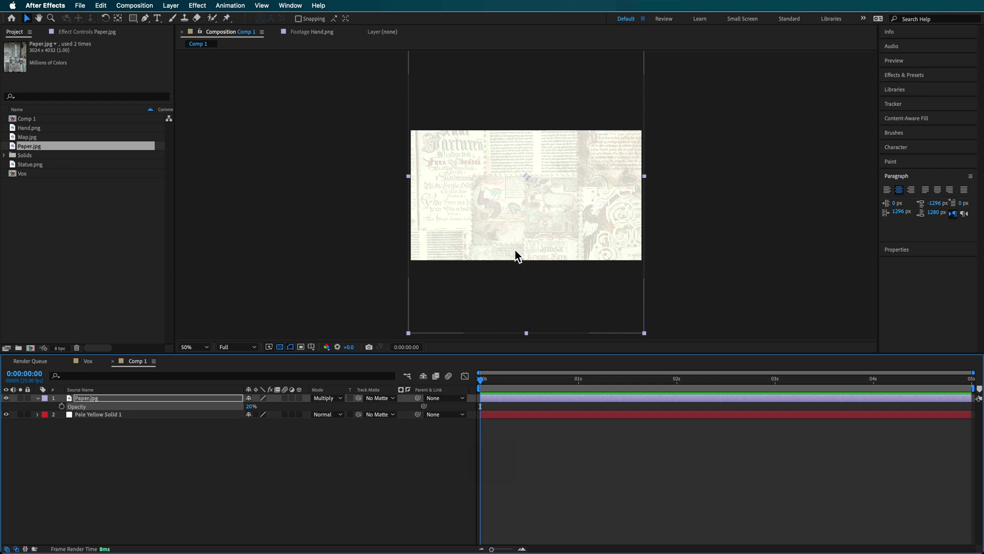
pyautogui.moveTo(490, 186)
pyautogui.mouseDown()
pyautogui.moveTo(487, 254)
pyautogui.moveTo(487, 172)
pyautogui.mouseUp()
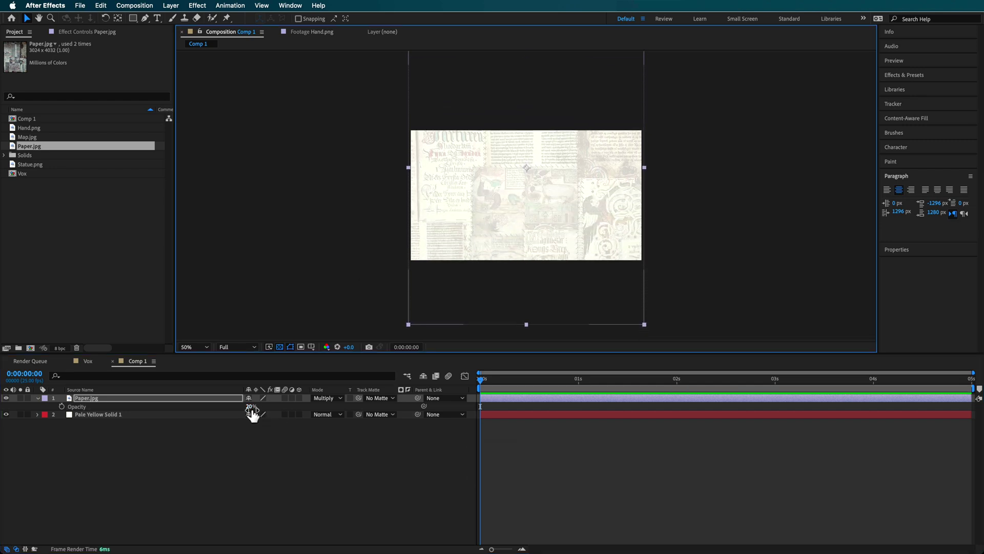
pyautogui.moveTo(252, 408); pyautogui.dragTo(248, 411)
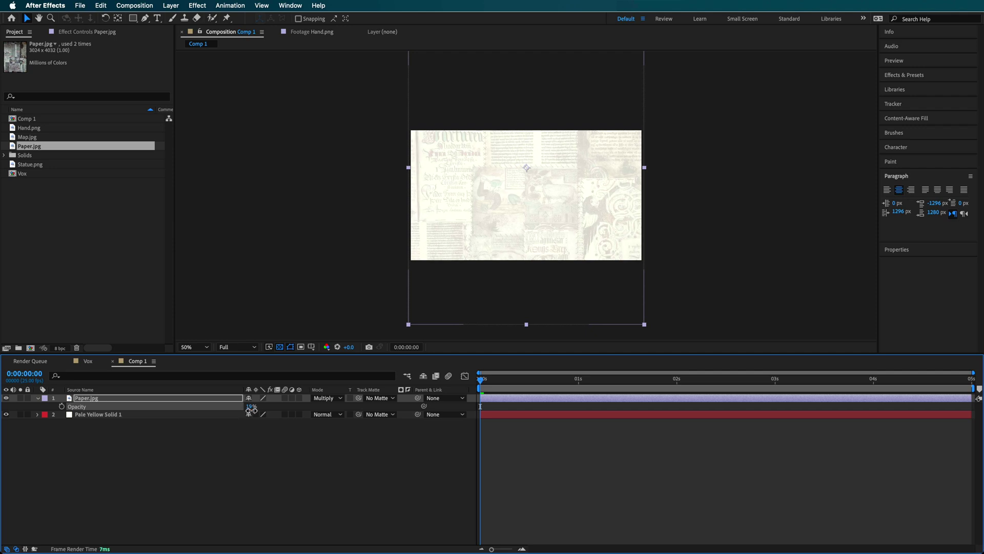
pyautogui.moveTo(570, 189)
pyautogui.mouseDown()
pyautogui.moveTo(565, 233)
pyautogui.moveTo(571, 182)
pyautogui.mouseUp()
# Step: Add Statue.png above the paper layer, scale it down and place the bust at the frame's lower edge, left of center
pyautogui.moveTo(30, 164); pyautogui.dragTo(89, 403)
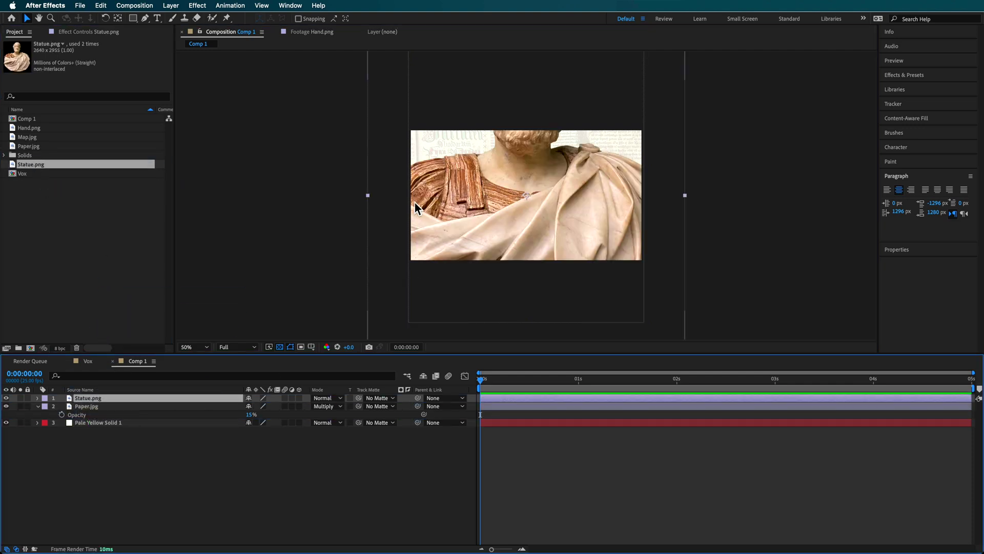
pyautogui.moveTo(368, 196); pyautogui.dragTo(452, 199)
pyautogui.moveTo(517, 177); pyautogui.dragTo(507, 227)
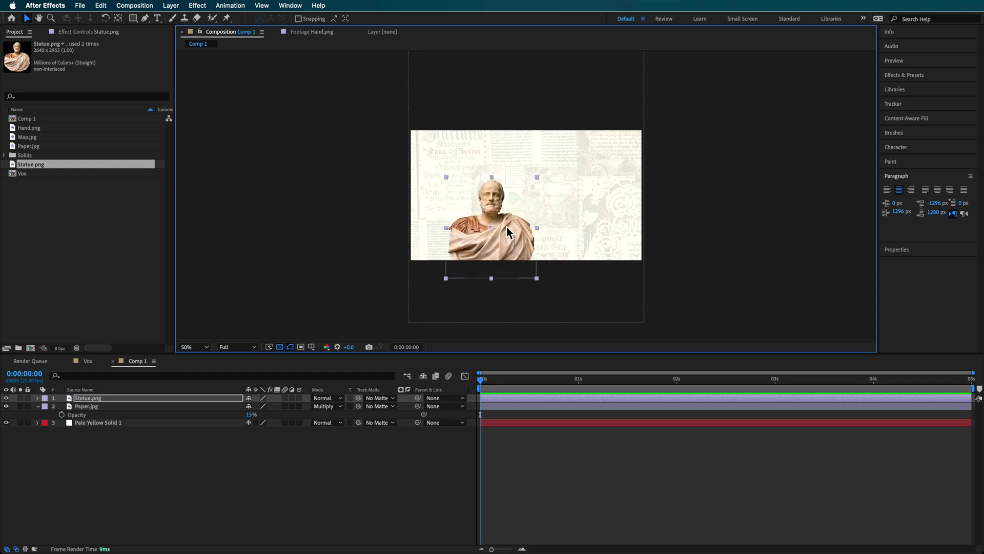
# Step: Apply the Tint effect to the Statue.png layer and look up "tint" in the command search
pyautogui.press('/')
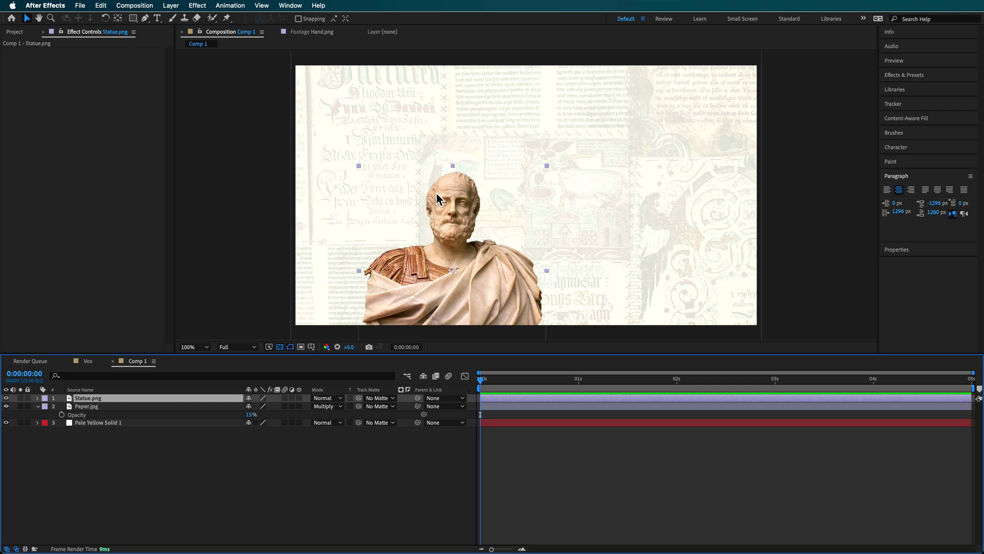
pyautogui.press('super+alt+shift+e')
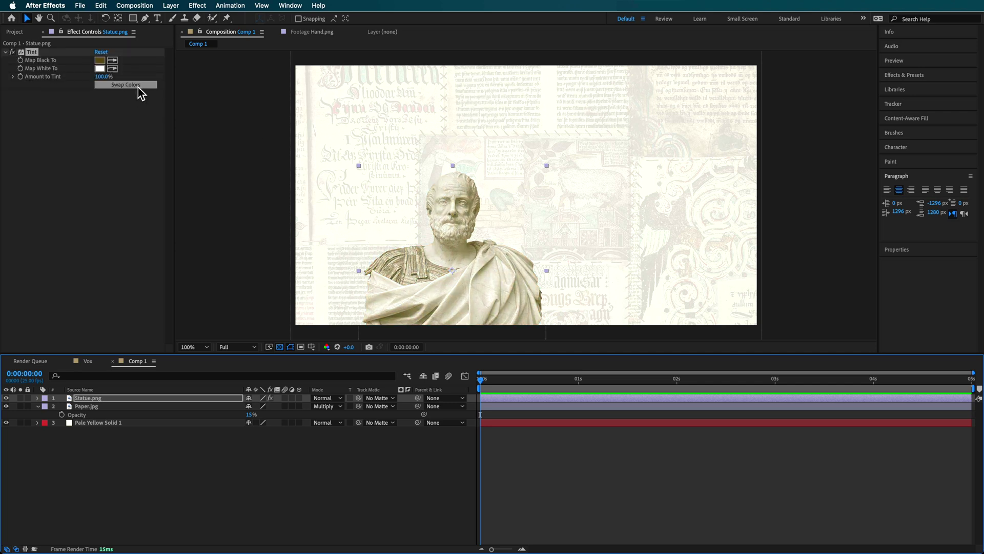
pyautogui.click(322, 4)
pyautogui.write('tint')
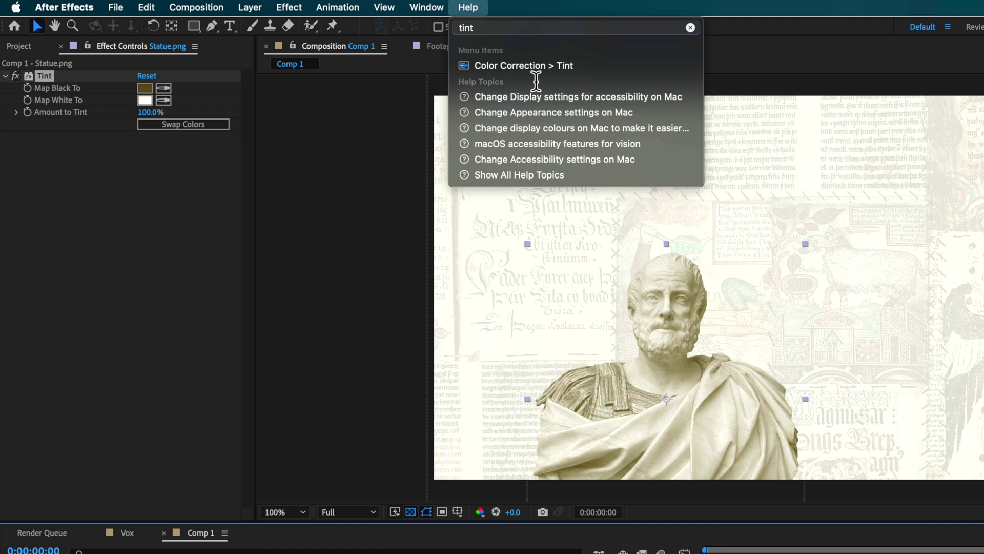
pyautogui.click(119, 266)
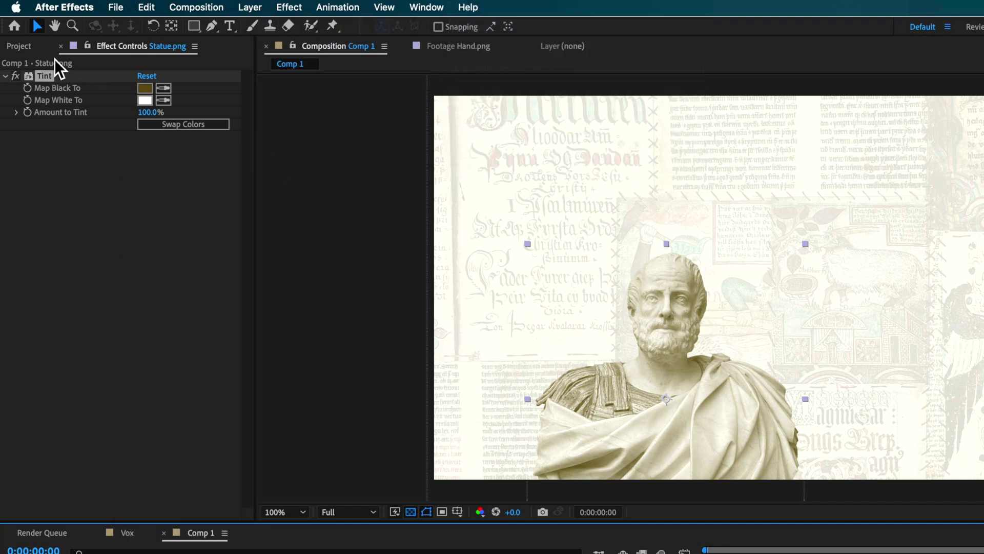
# Step: Try mapping the Tint effect's black to 000000 on the Statue.png layer
pyautogui.click(145, 88)
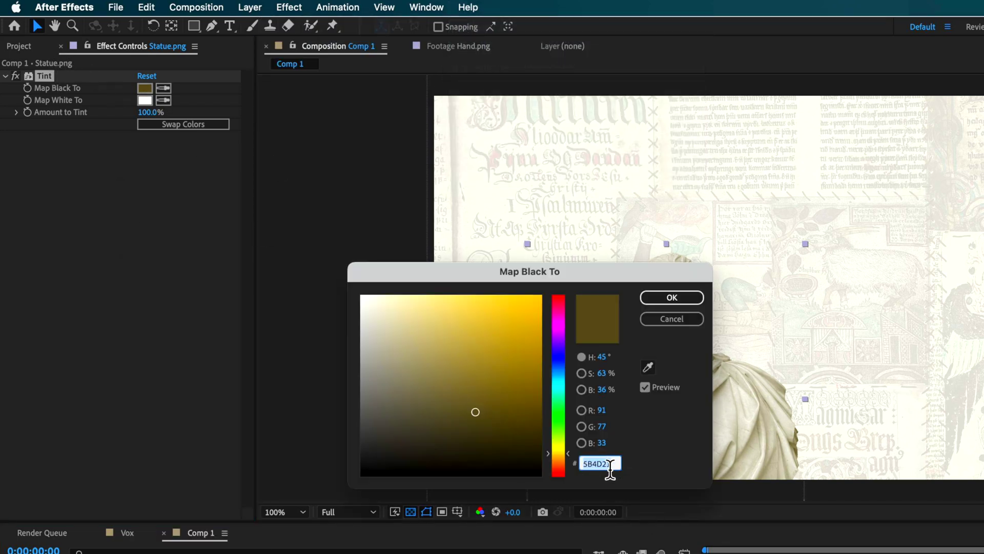
pyautogui.click(677, 299)
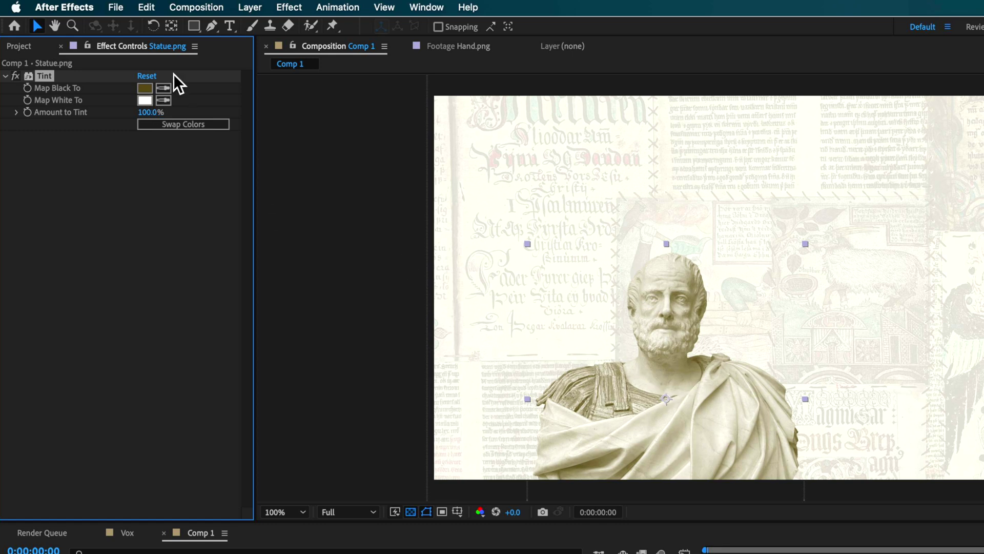
pyautogui.click(145, 89)
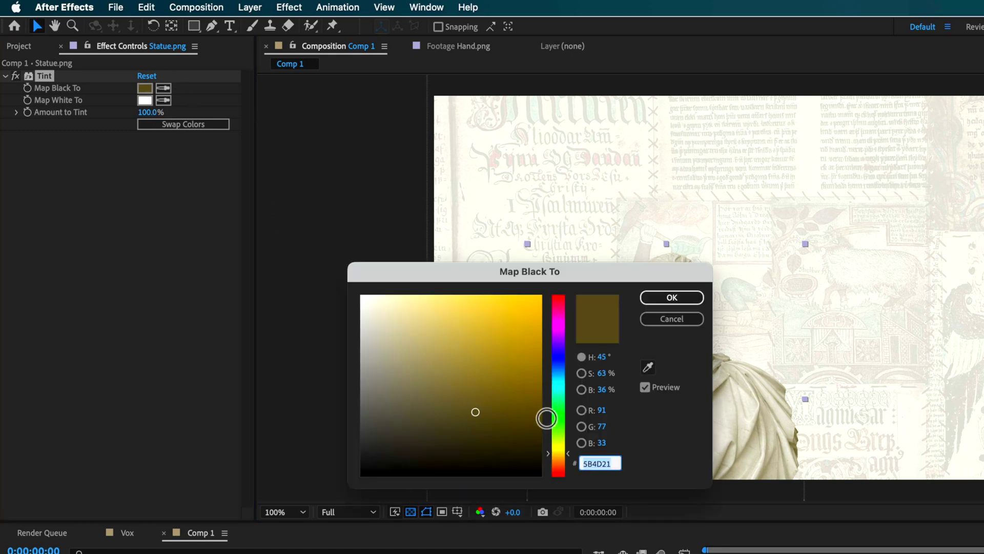
pyautogui.moveTo(466, 432)
pyautogui.mouseDown()
pyautogui.moveTo(309, 473)
pyautogui.moveTo(300, 464)
pyautogui.mouseUp()
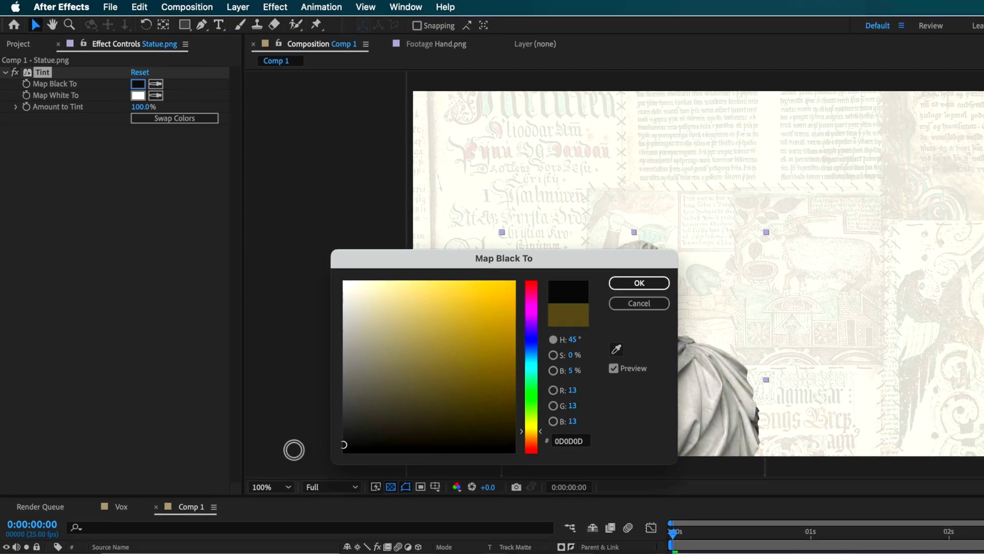
pyautogui.moveTo(563, 258); pyautogui.dragTo(344, 248)
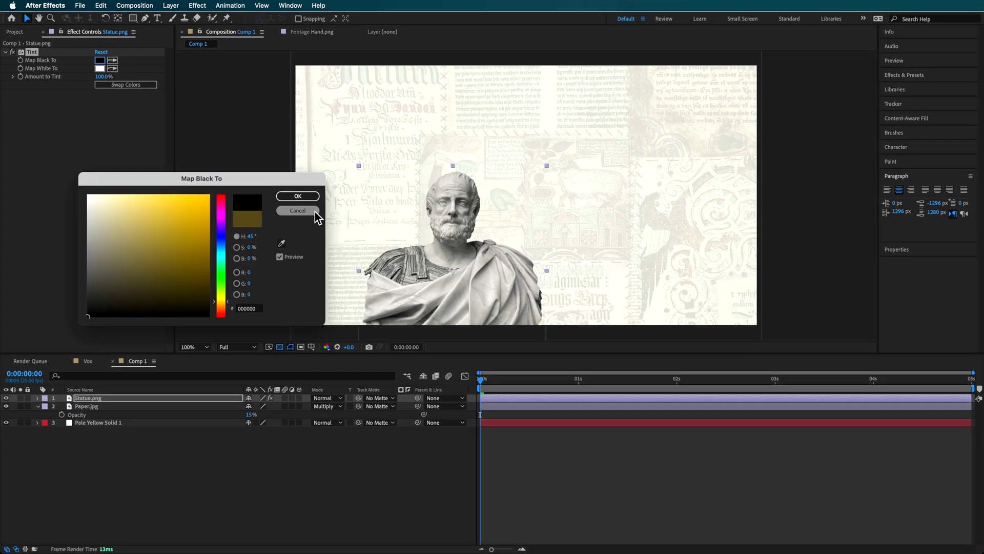
pyautogui.click(313, 211)
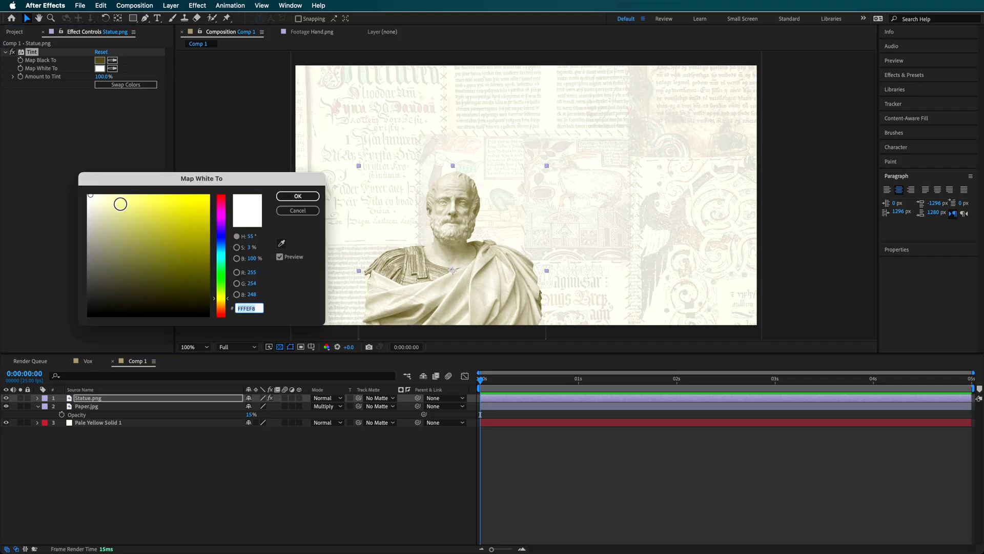
# Step: Inspect the Tint effect's Map White To color on Statue.png
pyautogui.click(298, 211)
pyautogui.click(99, 68)
pyautogui.click(317, 210)
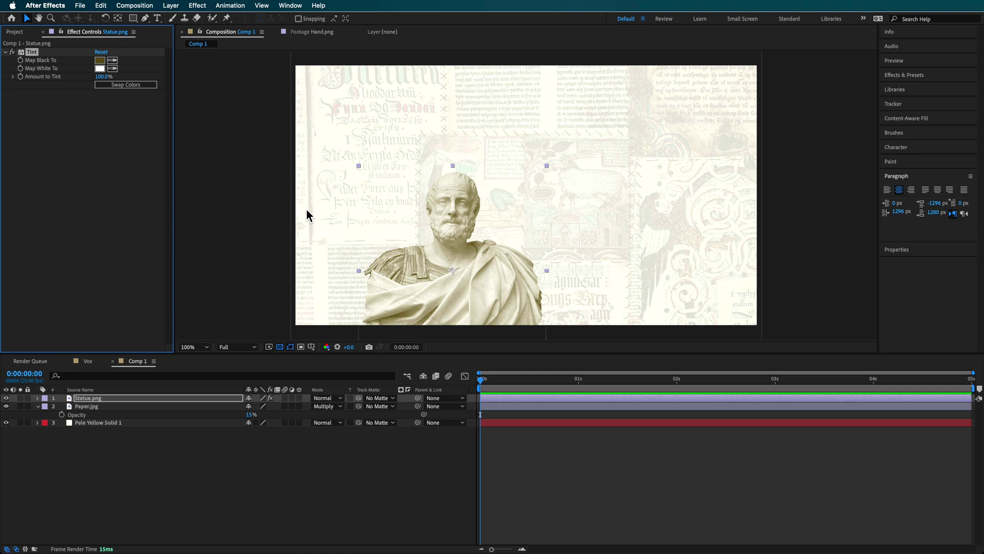
# Step: Change the Pale Yellow Solid 1 background to a slightly stronger pale yellow, FCFBE7
pyautogui.click(95, 423)
pyautogui.click(171, 5)
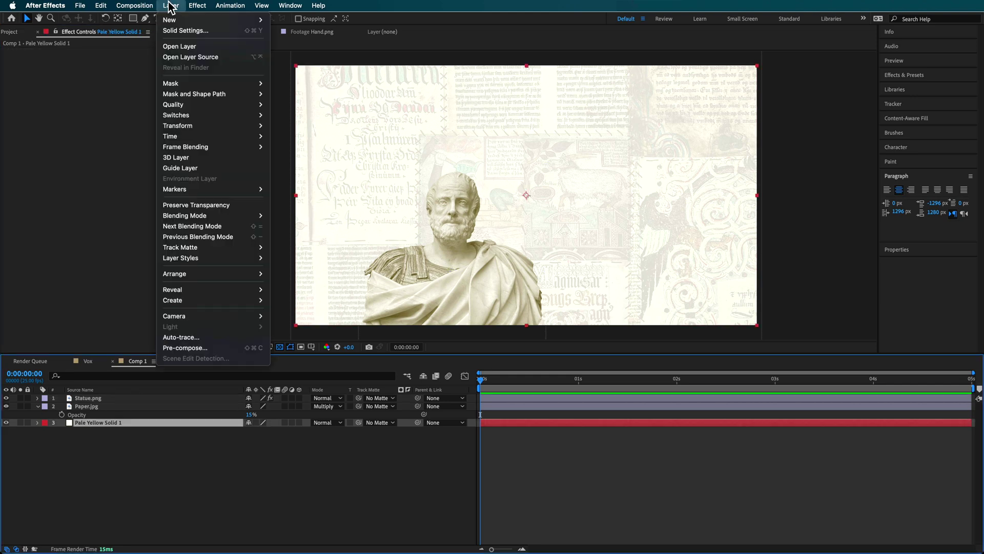
pyautogui.click(187, 29)
pyautogui.click(200, 296)
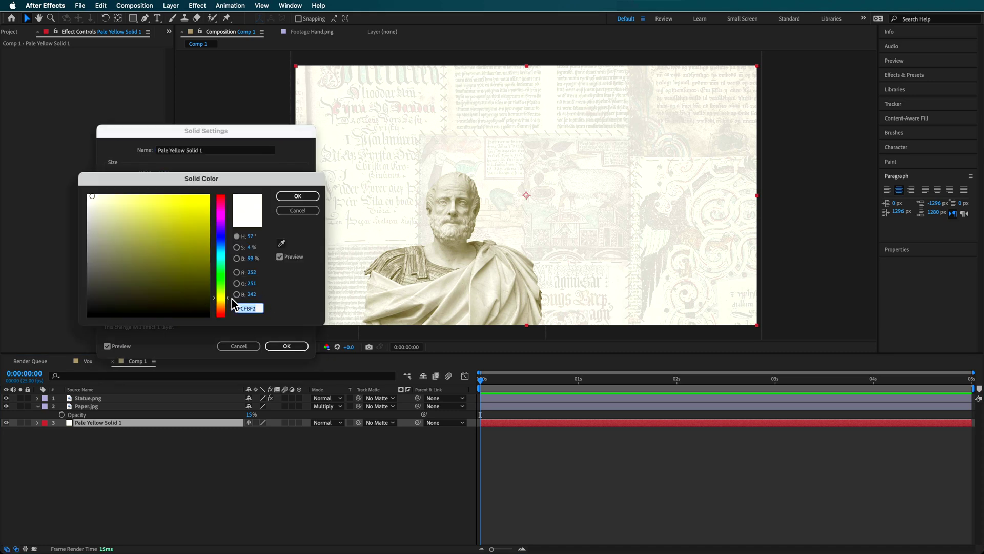
pyautogui.moveTo(96, 199); pyautogui.dragTo(100, 199)
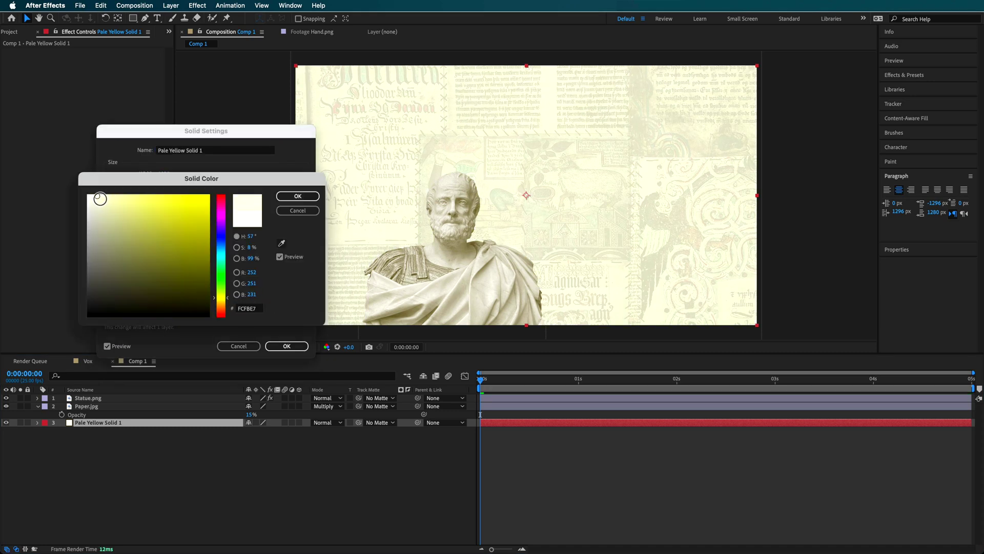
pyautogui.click(290, 195)
pyautogui.click(287, 346)
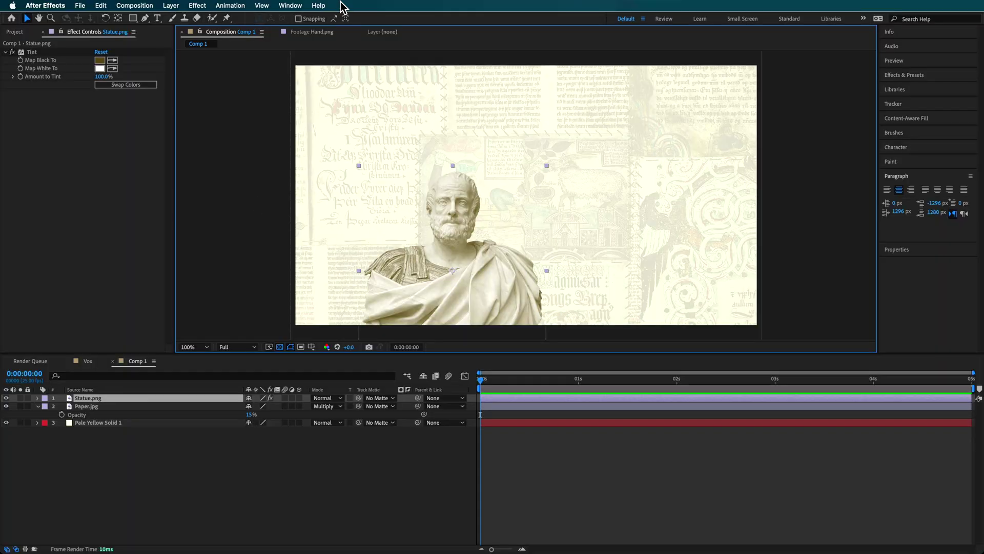
# Step: Apply the Perspective Drop Shadow effect to Statue.png and set its shadow color to bright magenta
pyautogui.click(319, 6)
pyautogui.write('drop')
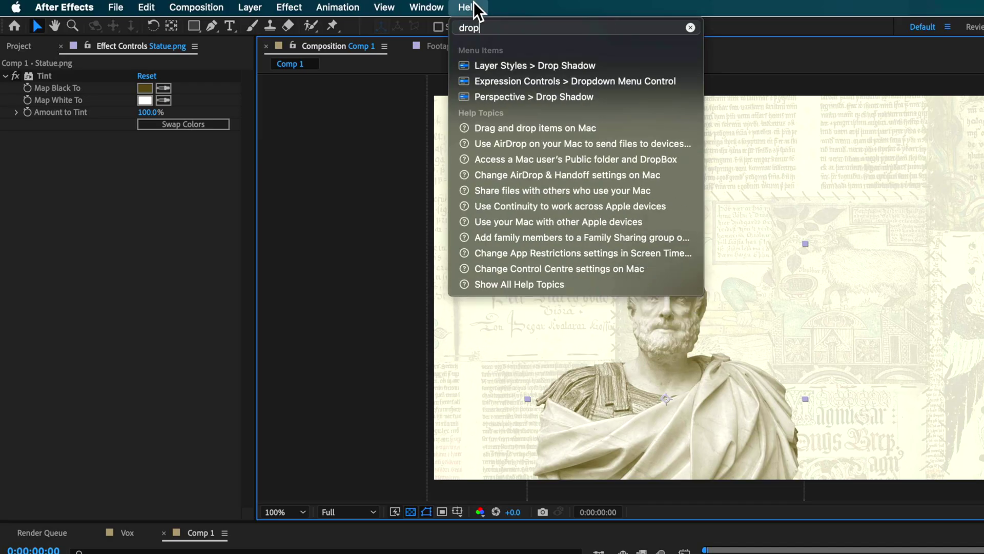
pyautogui.click(532, 97)
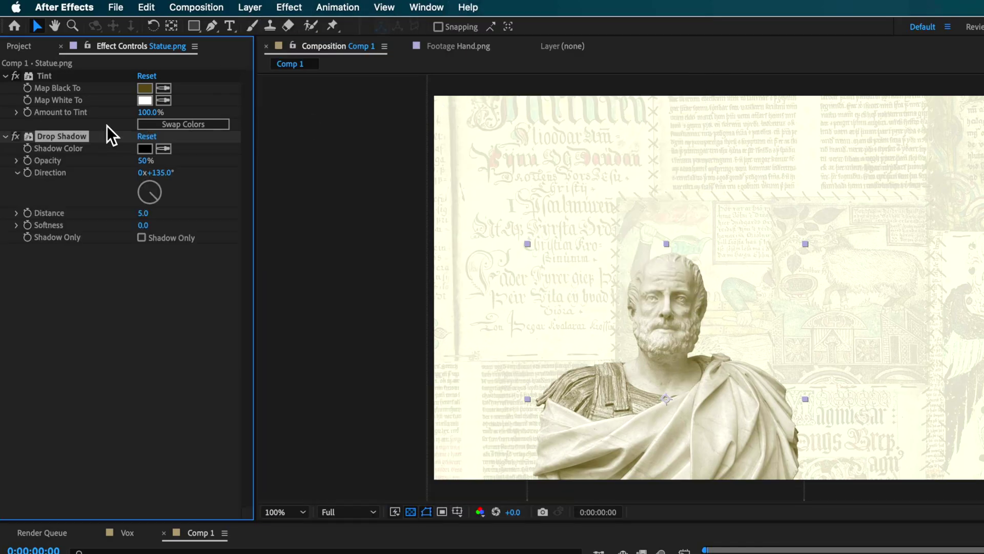
pyautogui.click(143, 149)
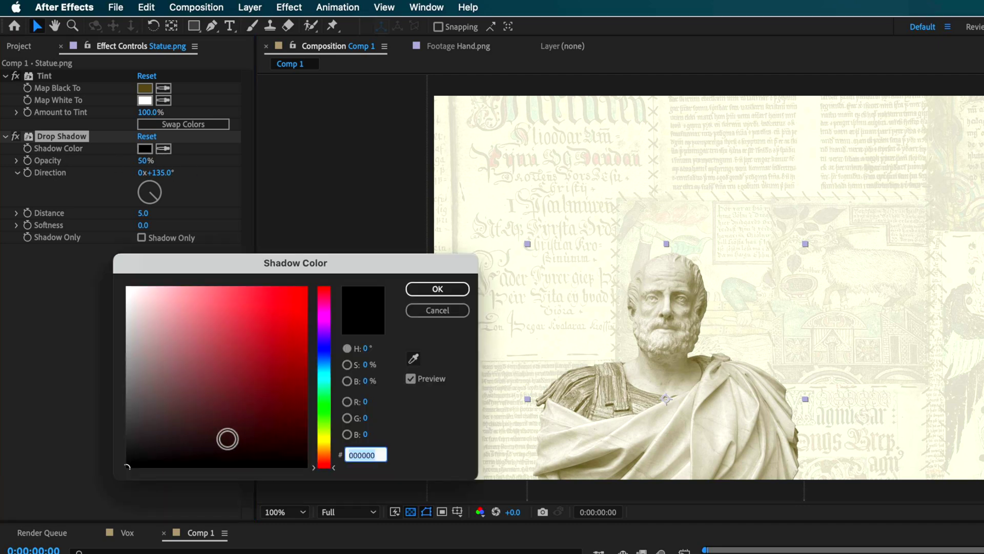
pyautogui.click(327, 316)
pyautogui.moveTo(262, 322); pyautogui.dragTo(261, 318)
pyautogui.click(437, 290)
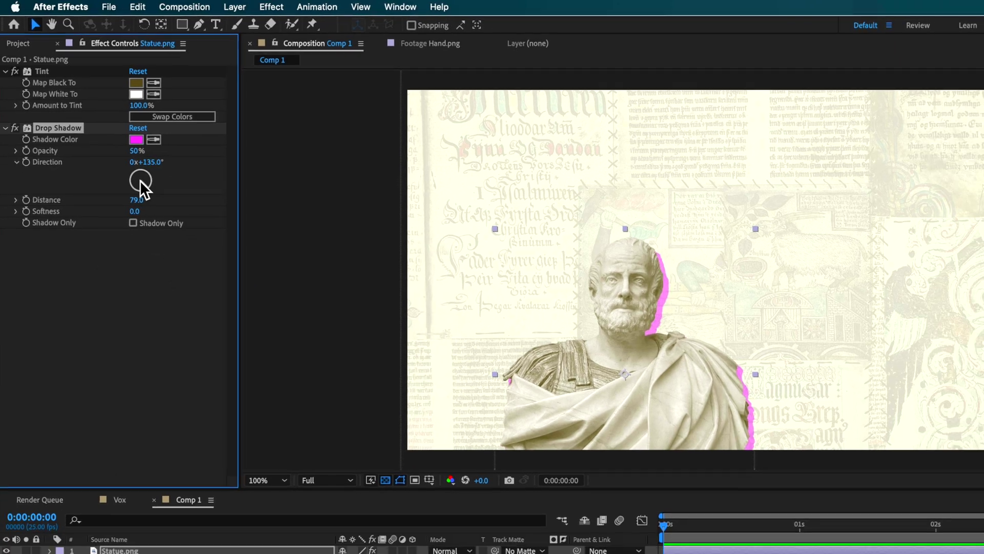
# Step: Set the statue's drop shadow distance to 79 and its direction to 262° so it falls along the bust's left edge
pyautogui.moveTo(150, 191); pyautogui.dragTo(91, 202)
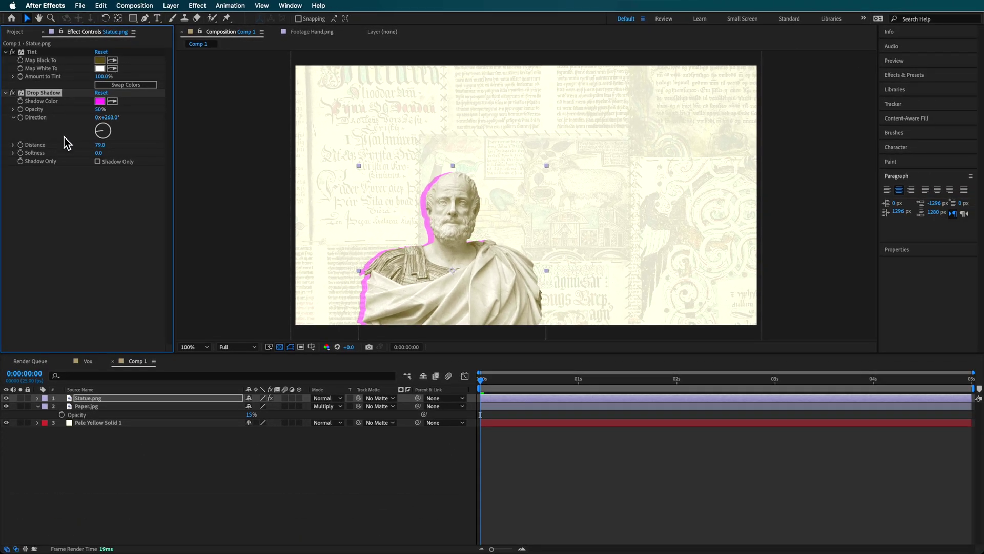
pyautogui.moveTo(63, 137); pyautogui.dragTo(64, 137)
pyautogui.click(87, 366)
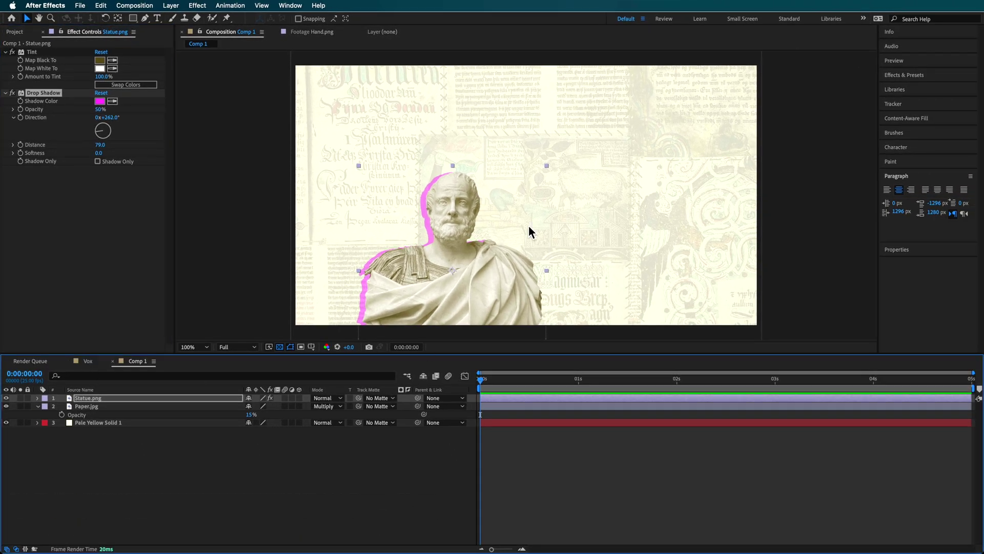
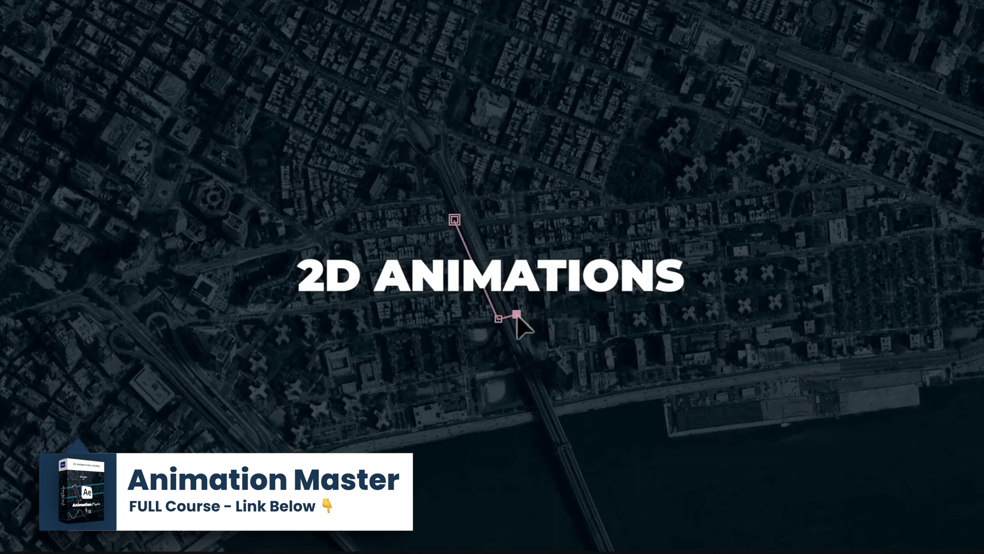
pyautogui.click(472, 213)
pyautogui.click(496, 319)
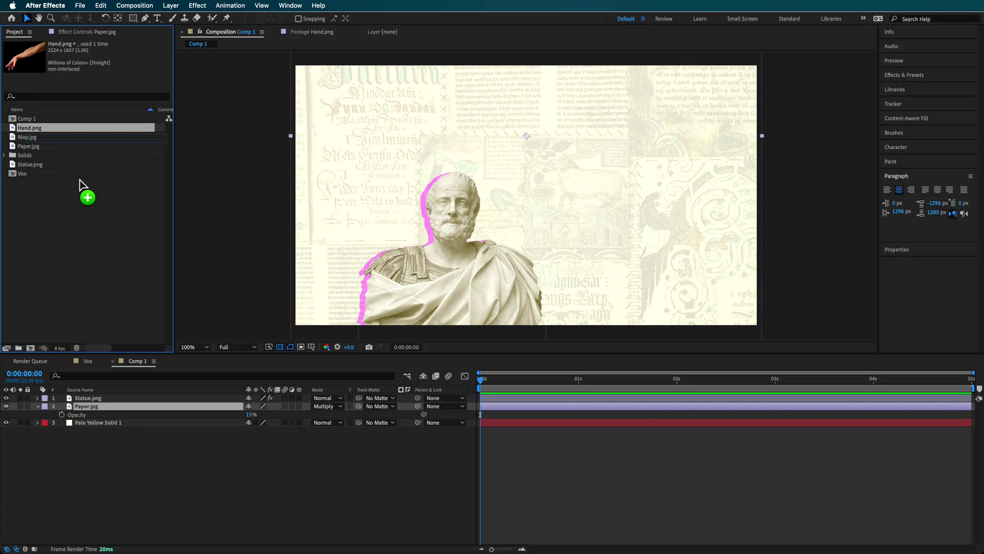
# Step: Add Hand.png above the Statue.png layer, scale it down and place it reaching in from the frame's upper right
pyautogui.moveTo(87, 398); pyautogui.dragTo(85, 398)
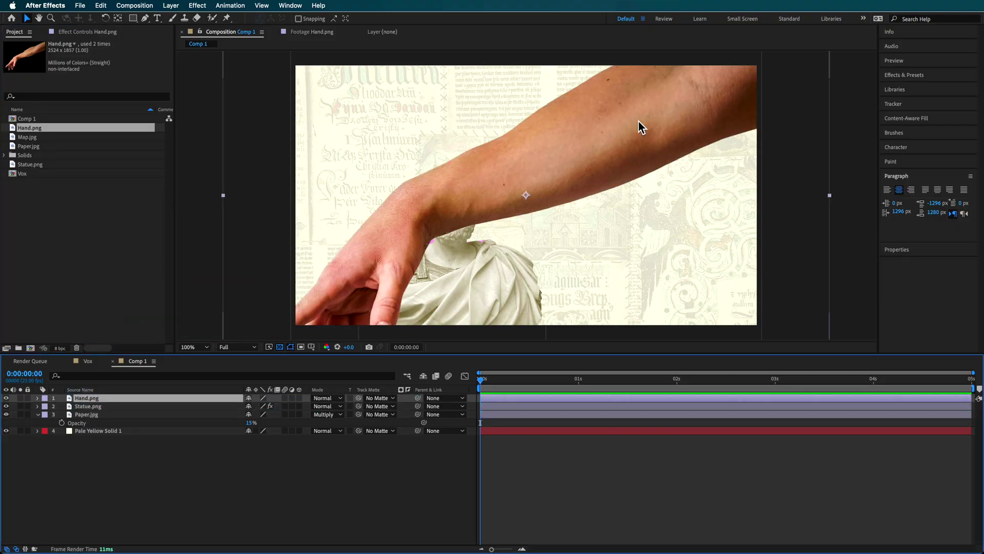
pyautogui.moveTo(223, 196); pyautogui.dragTo(515, 177)
pyautogui.moveTo(613, 139); pyautogui.dragTo(694, 140)
# Step: Darken the Map Black To color of Statue.png's Tint effect to 483C19
pyautogui.click(413, 286)
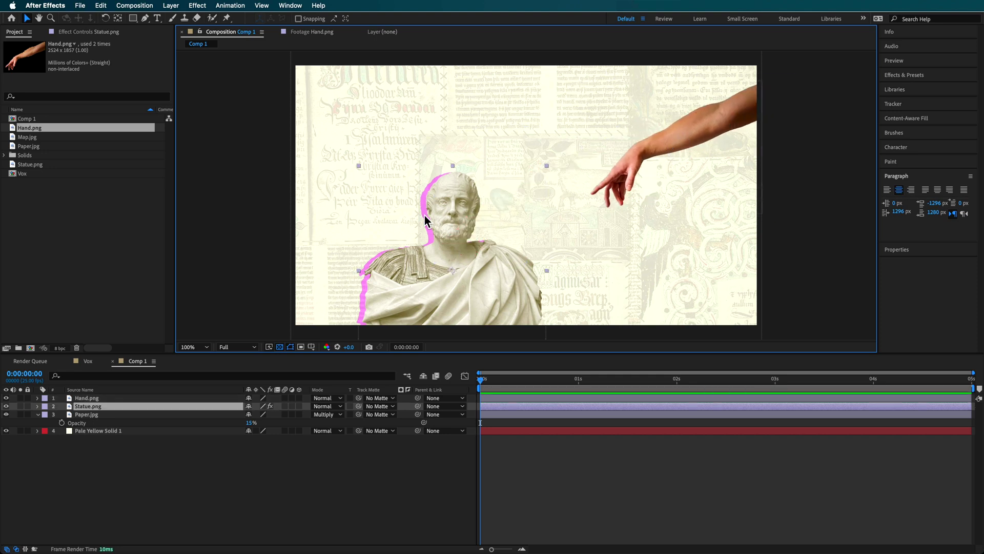
pyautogui.click(83, 32)
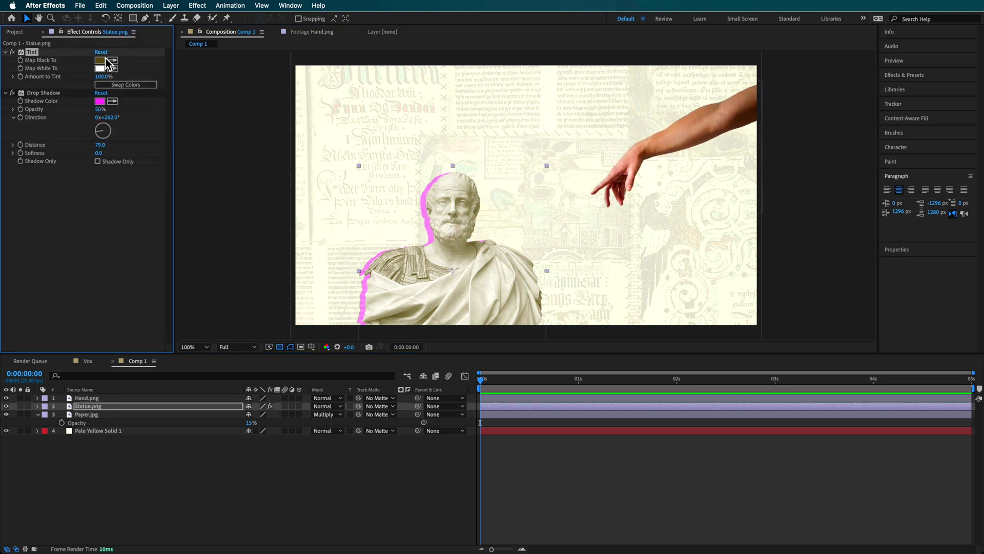
pyautogui.click(99, 60)
pyautogui.moveTo(173, 284); pyautogui.dragTo(170, 284)
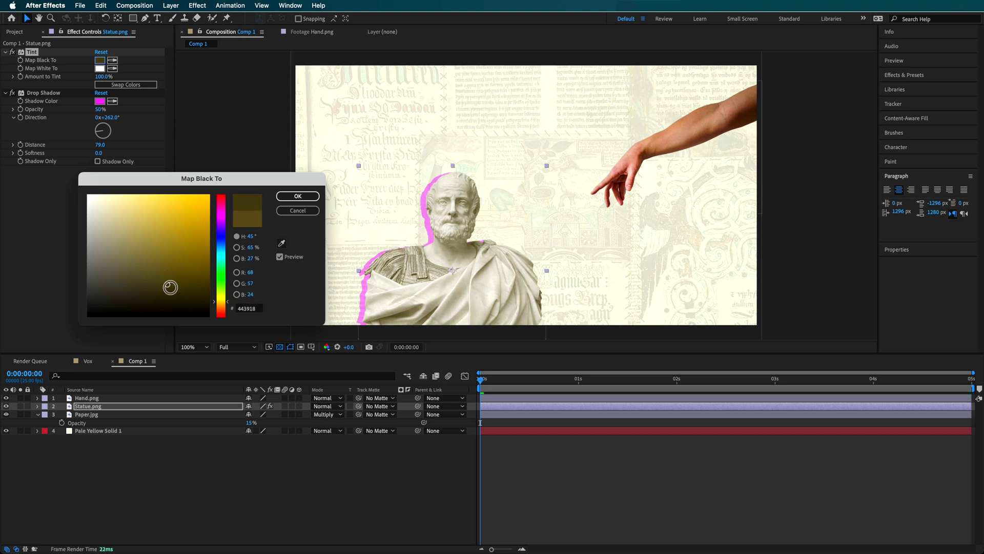
pyautogui.click(298, 197)
# Step: Copy the Tint and Drop Shadow effects from Statue.png to Hand.png
pyautogui.click(37, 95)
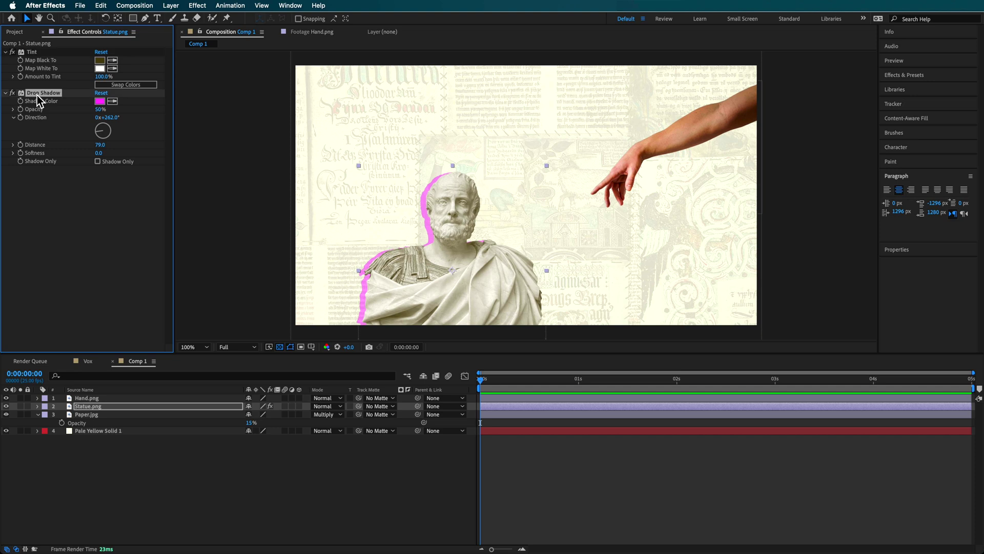
pyautogui.click(30, 52)
pyautogui.keyDown('shift'); pyautogui.click(36, 93); pyautogui.keyUp('shift')
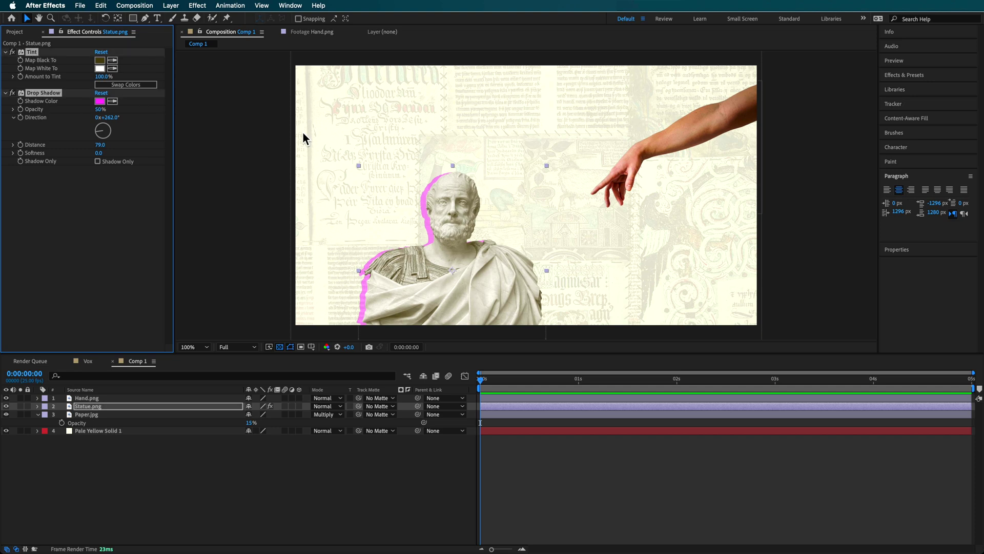
pyautogui.click(89, 395)
pyautogui.hotkey('ctrl', 'v')
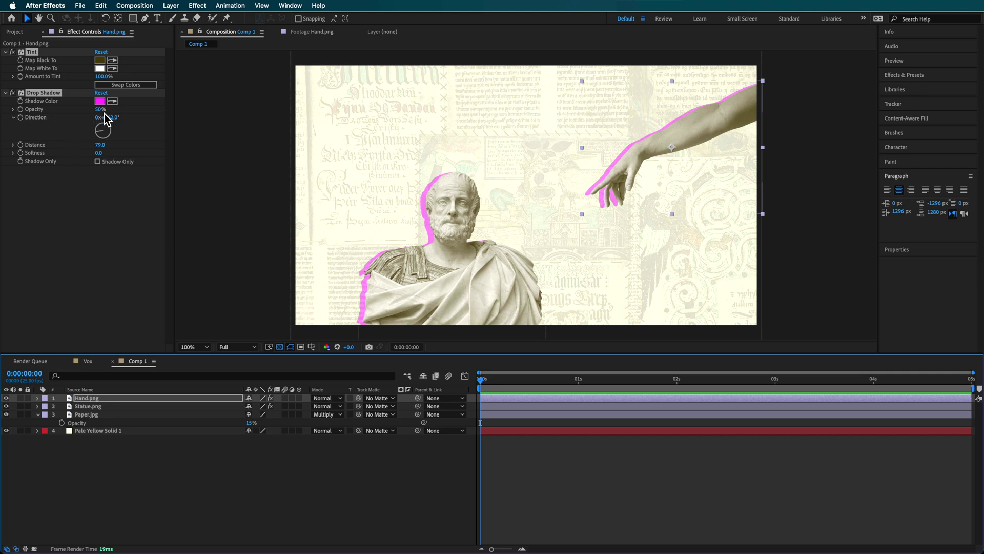
# Step: Adjust Hand.png's effects: shadow distance 44, shadow direction 273°, and Tint Map Black To color 2C250C
pyautogui.click(102, 109)
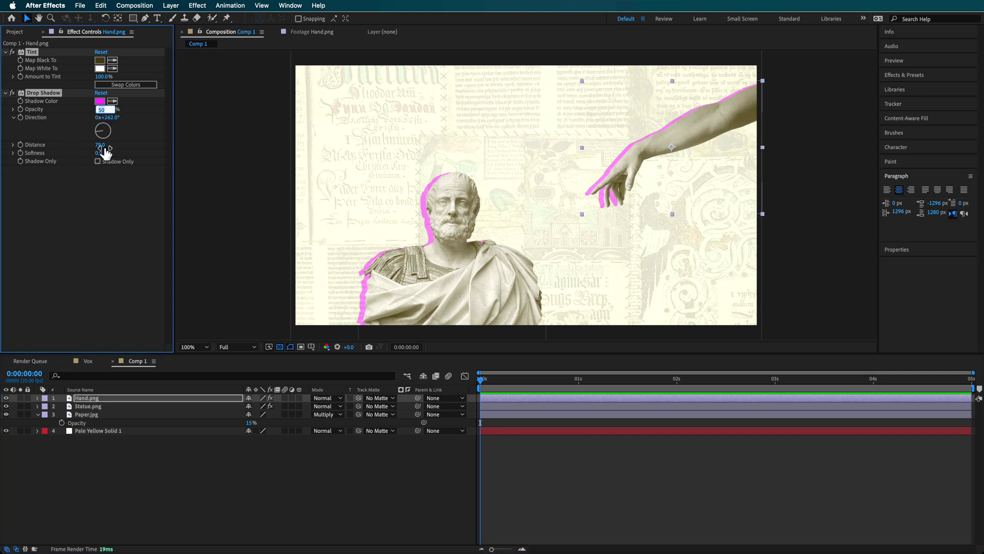
pyautogui.moveTo(101, 147); pyautogui.dragTo(99, 133)
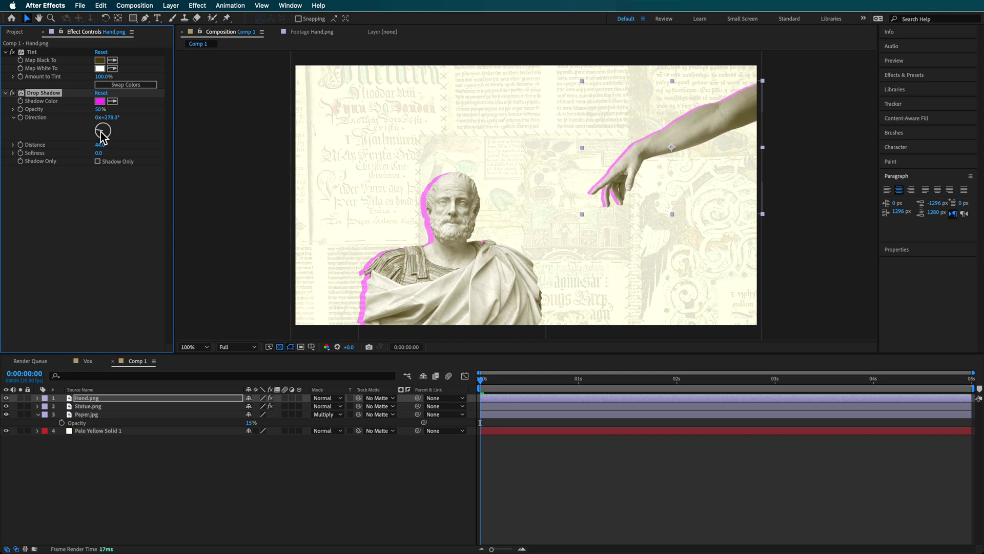
pyautogui.click(100, 60)
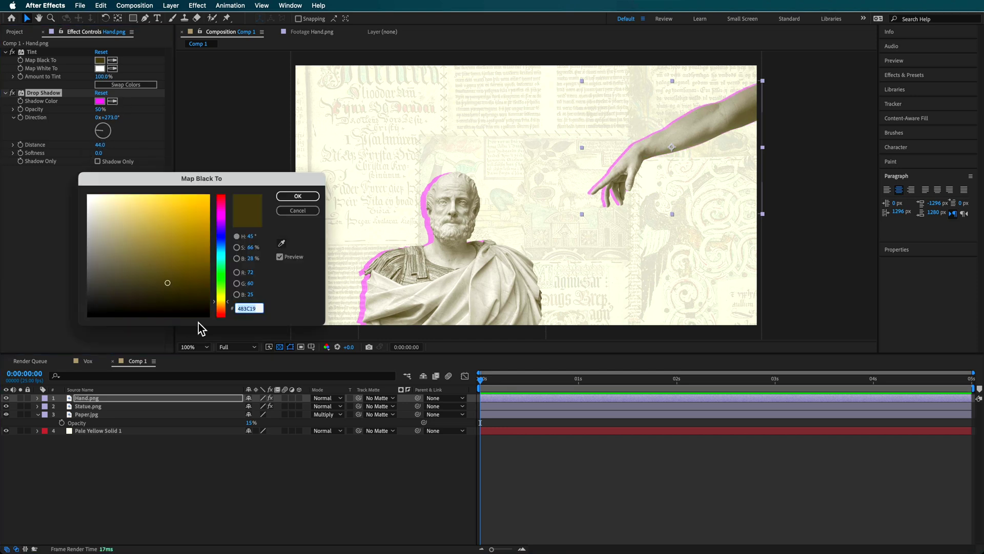
pyautogui.click(178, 300)
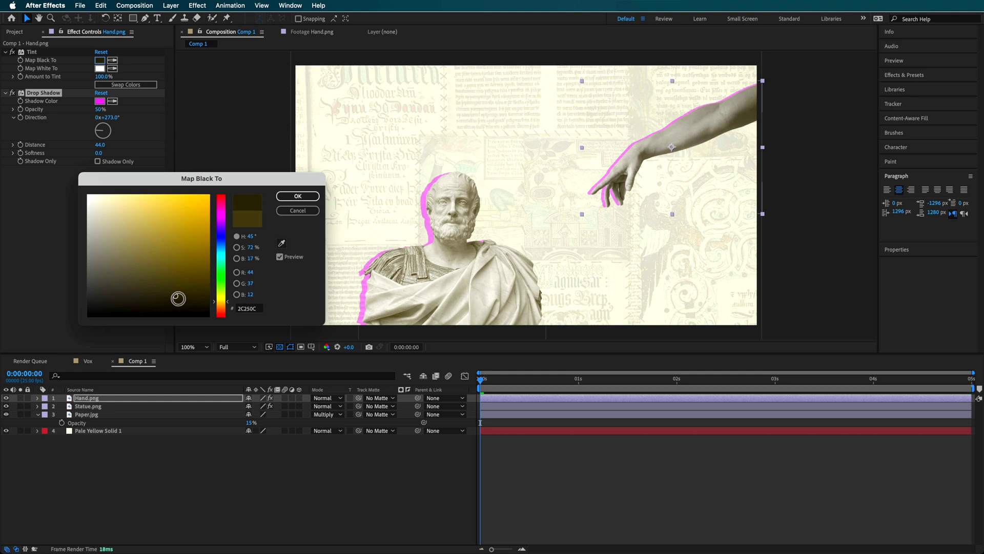
pyautogui.click(298, 196)
# Step: Add the two-line Baskerville title "Motion Graphics Blur Like VOX" above the statue, with "Blur" and "VOX" in bold italic
pyautogui.click(127, 402)
pyautogui.click(157, 19)
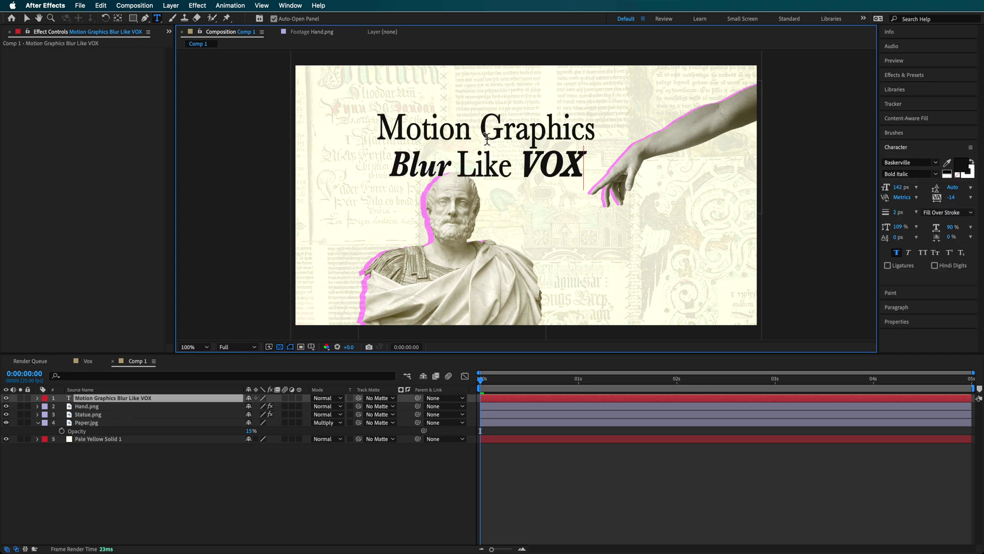
pyautogui.write('v')
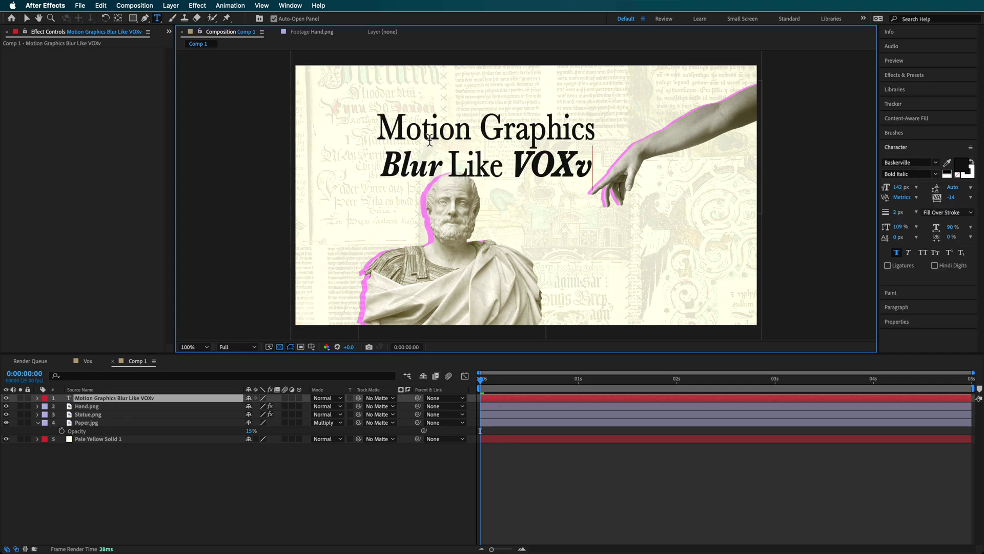
pyautogui.press('BackSpace')
pyautogui.click(584, 501)
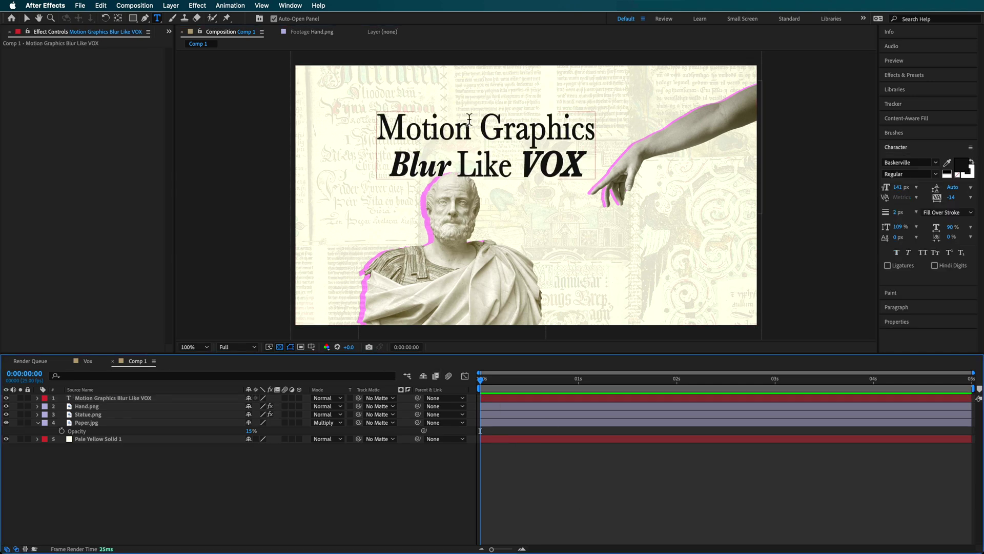
# Step: Move the title to about 944, 392 near the frame's center and open its character formatting settings
pyautogui.moveTo(464, 129); pyautogui.dragTo(498, 150)
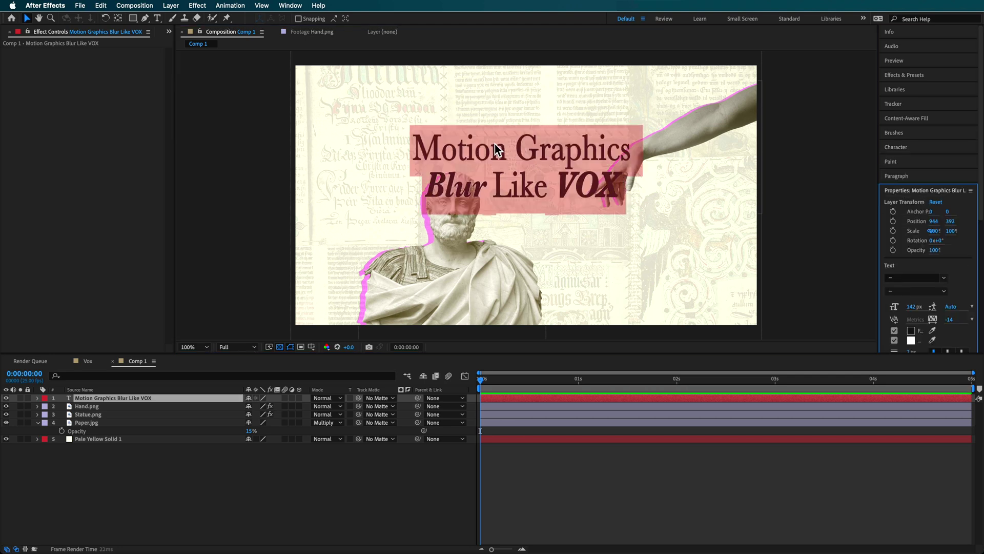
pyautogui.click(896, 147)
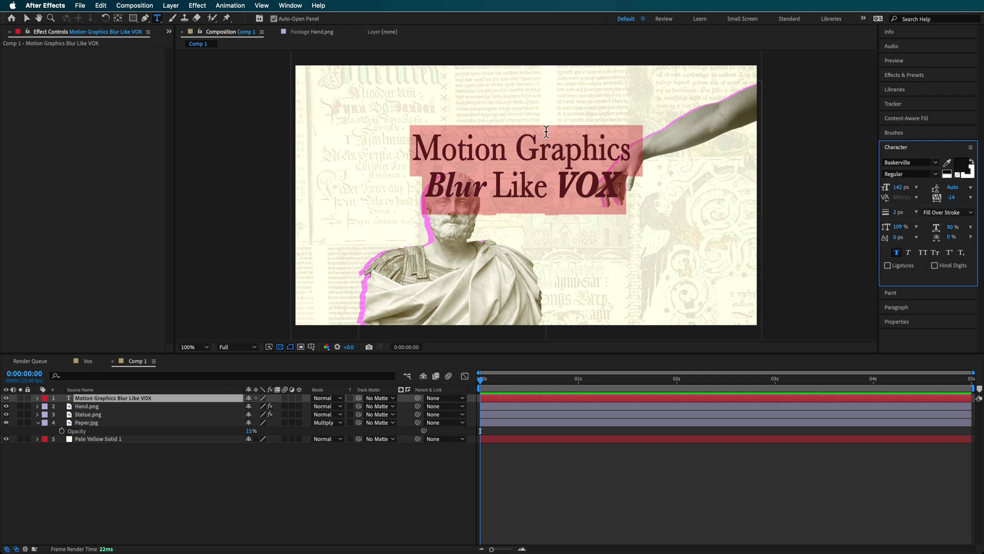
pyautogui.click(577, 175)
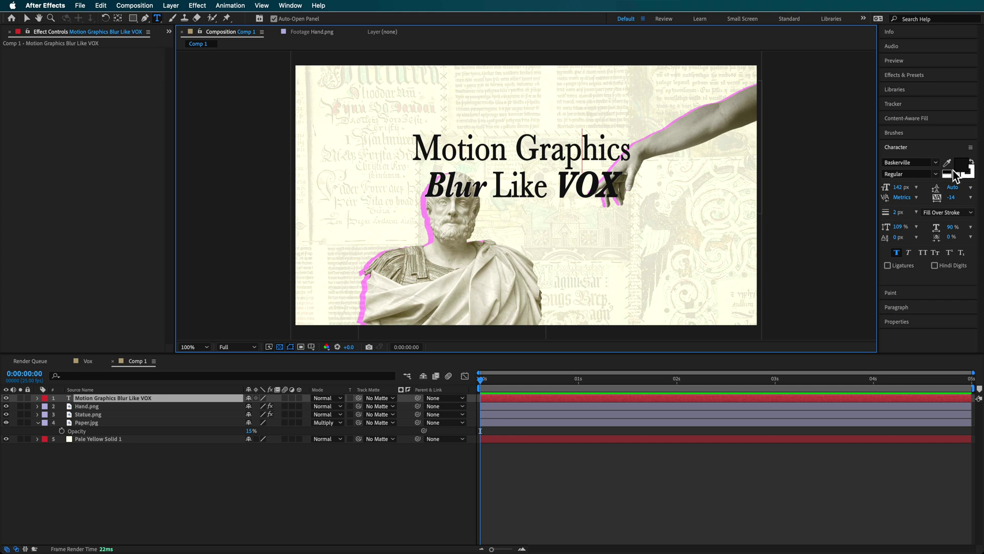
pyautogui.moveTo(564, 186); pyautogui.dragTo(631, 189)
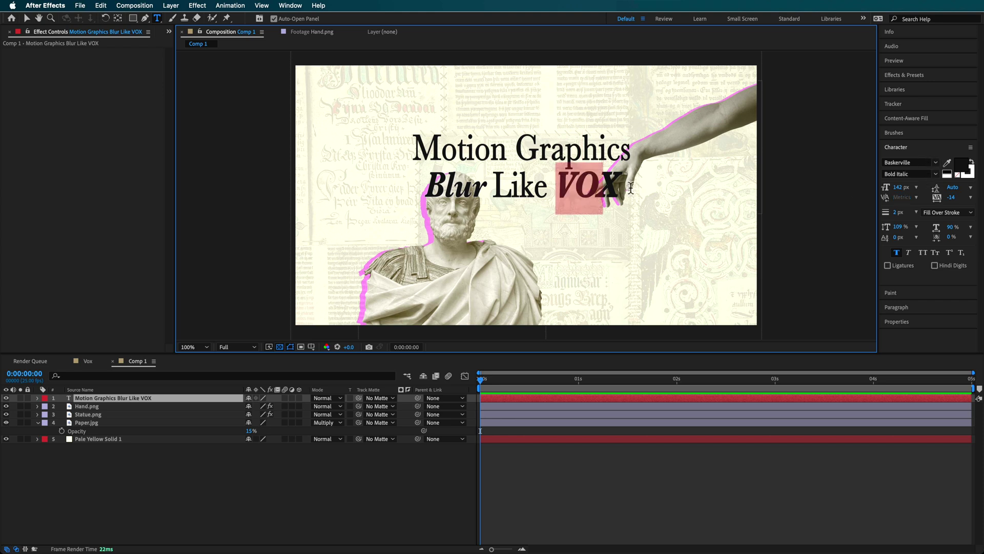
pyautogui.moveTo(429, 188); pyautogui.dragTo(493, 189)
pyautogui.moveTo(626, 185); pyautogui.dragTo(566, 189)
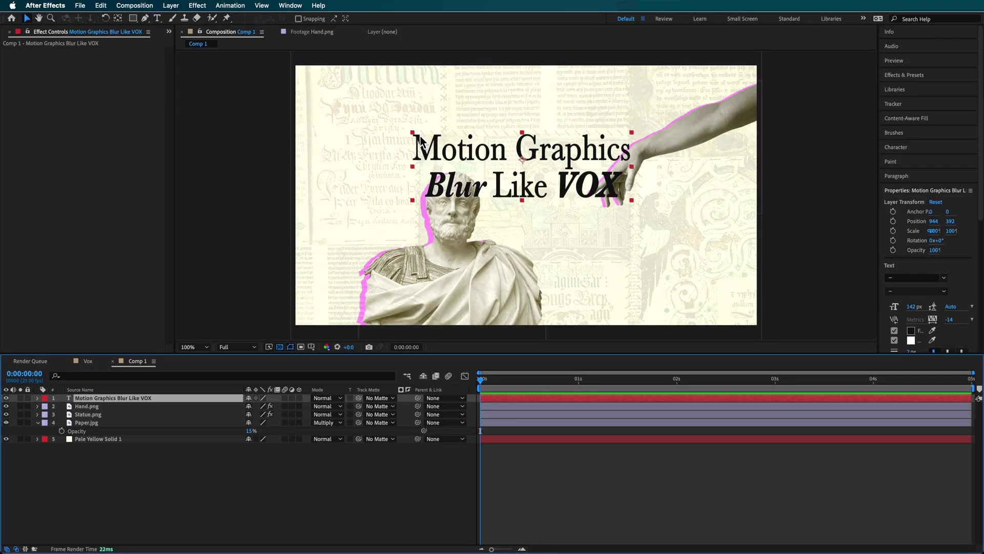
# Step: Scale the title up to 121% and shift the hand cutout outward toward the frame's upper-right corner
pyautogui.moveTo(417, 135); pyautogui.dragTo(402, 133)
pyautogui.moveTo(682, 130); pyautogui.dragTo(703, 116)
# Step: Stack the title layer beneath Statue.png and move the statue down and to the left, to about 580, 902
pyautogui.moveTo(112, 398); pyautogui.dragTo(110, 421)
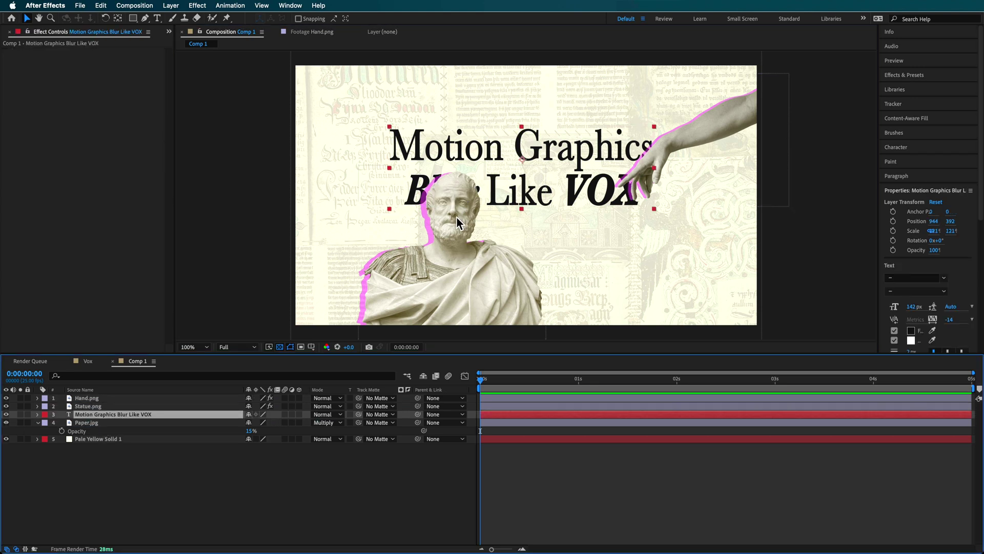
pyautogui.click(456, 215)
pyautogui.moveTo(450, 269); pyautogui.dragTo(421, 289)
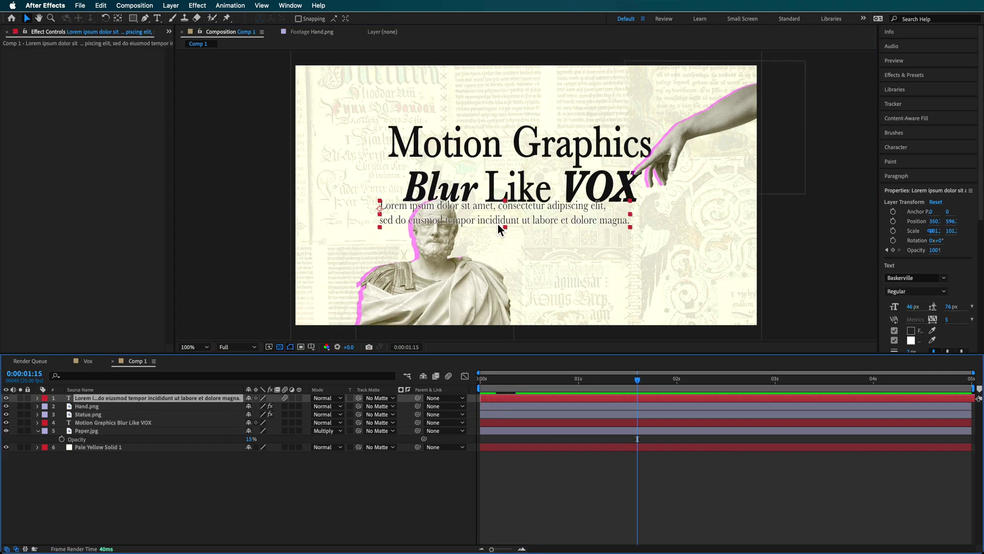
# Step: Stack the Lorem ipsum text layer beneath the title layer and position the text under the title at about 404, 634
pyautogui.moveTo(498, 225)
pyautogui.mouseDown()
pyautogui.moveTo(511, 240)
pyautogui.moveTo(515, 221)
pyautogui.mouseUp()
pyautogui.moveTo(87, 407)
pyautogui.mouseDown()
pyautogui.moveTo(92, 440)
pyautogui.moveTo(93, 419)
pyautogui.mouseUp()
pyautogui.click(500, 226)
pyautogui.press('Right')
pyautogui.press('Right')
pyautogui.press('Right')
pyautogui.press('Right')
pyautogui.press('Right')
pyautogui.press('Right')
pyautogui.press('Right')
pyautogui.press('Right')
pyautogui.press('Right')
pyautogui.press('Right')
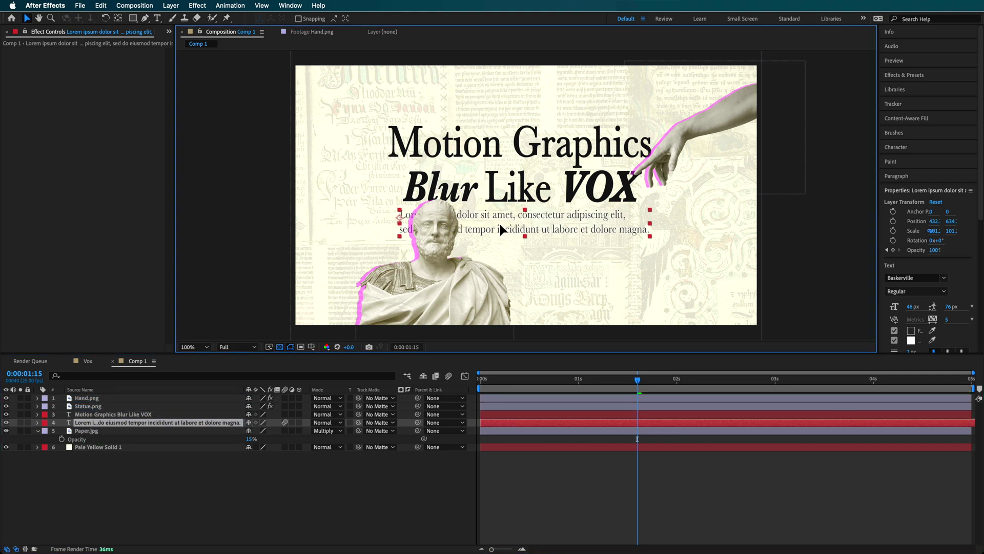
pyautogui.moveTo(500, 222); pyautogui.dragTo(493, 222)
# Step: Keyframe the Lorem ipsum text's opacity from 0% to 100% over 6 frames and slide the layer to start at about 1.4 seconds
pyautogui.click(94, 424)
pyautogui.press('t')
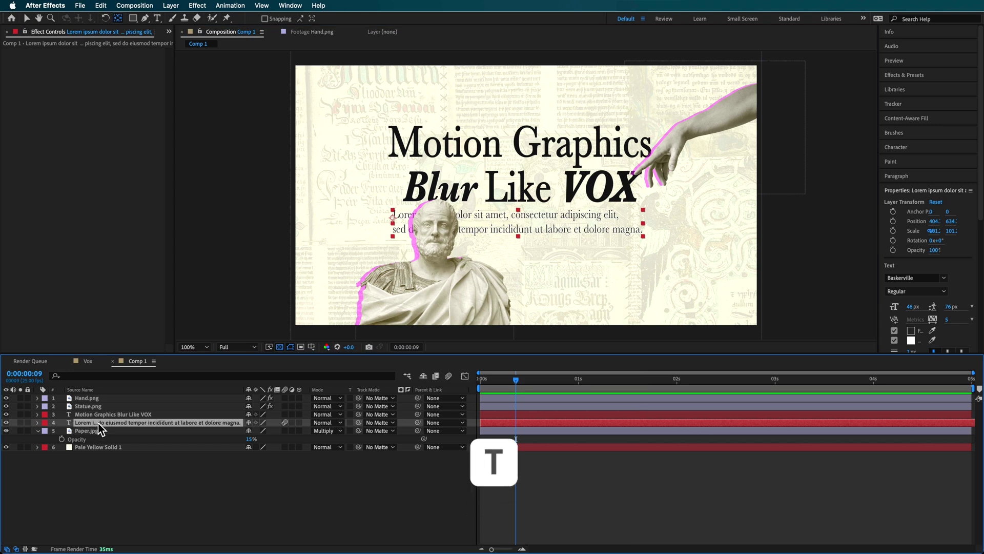
pyautogui.press('t')
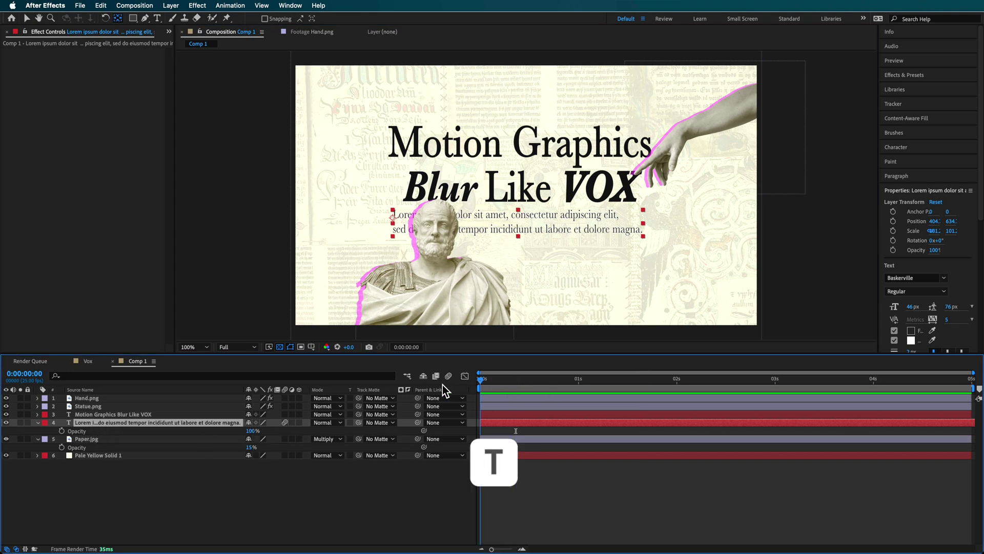
pyautogui.click(61, 430)
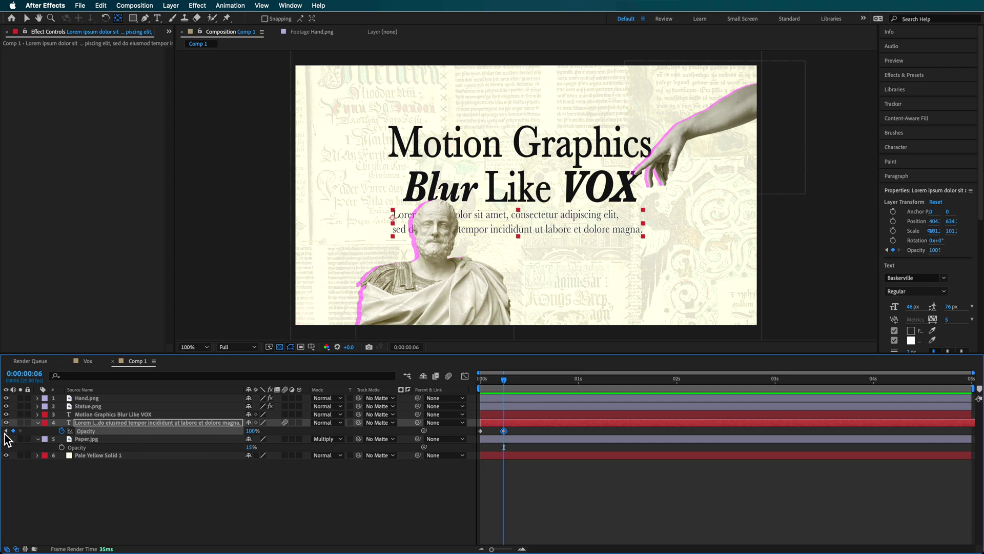
pyautogui.moveTo(253, 434); pyautogui.dragTo(205, 433)
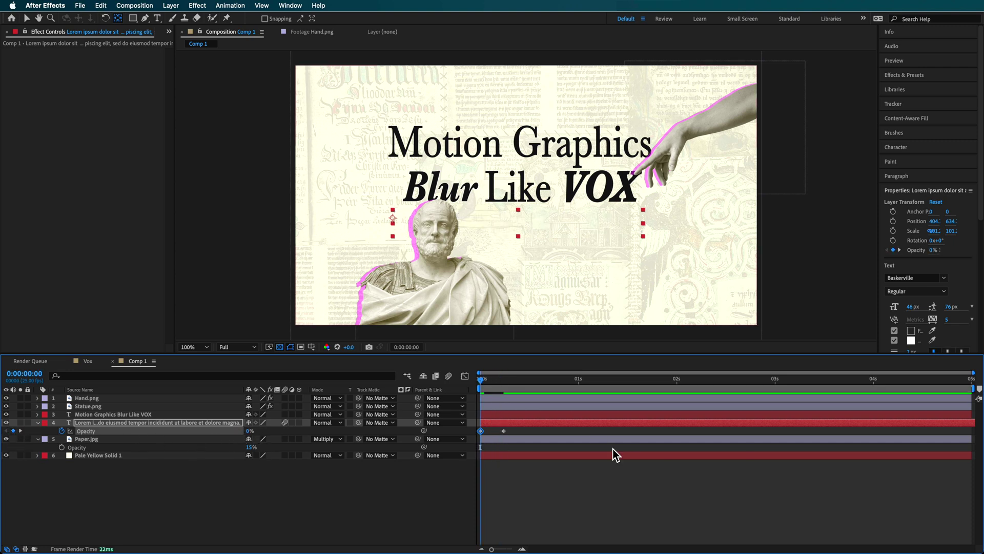
pyautogui.moveTo(521, 424); pyautogui.dragTo(621, 426)
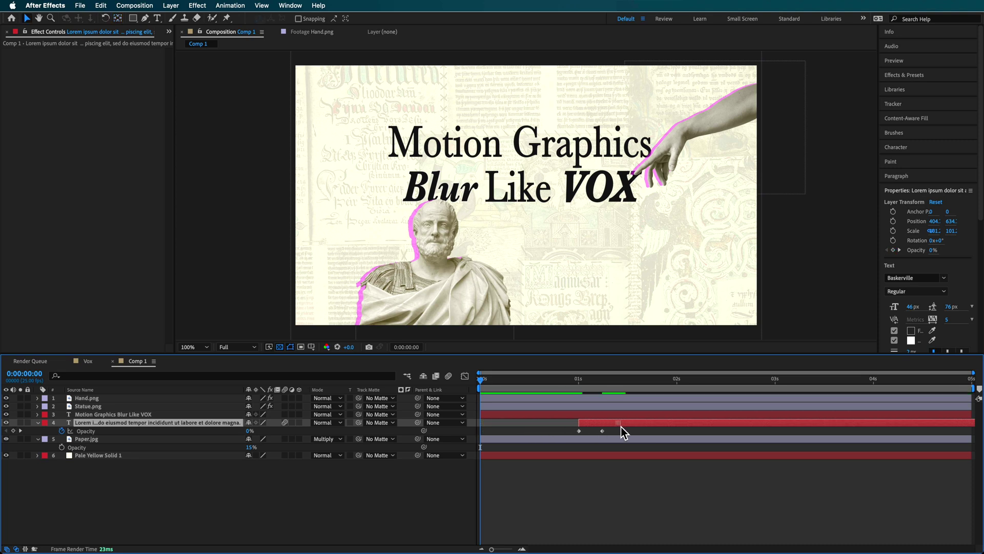
pyautogui.moveTo(610, 386); pyautogui.dragTo(638, 384)
pyautogui.moveTo(633, 424); pyautogui.dragTo(672, 423)
pyautogui.moveTo(700, 389); pyautogui.dragTo(678, 392)
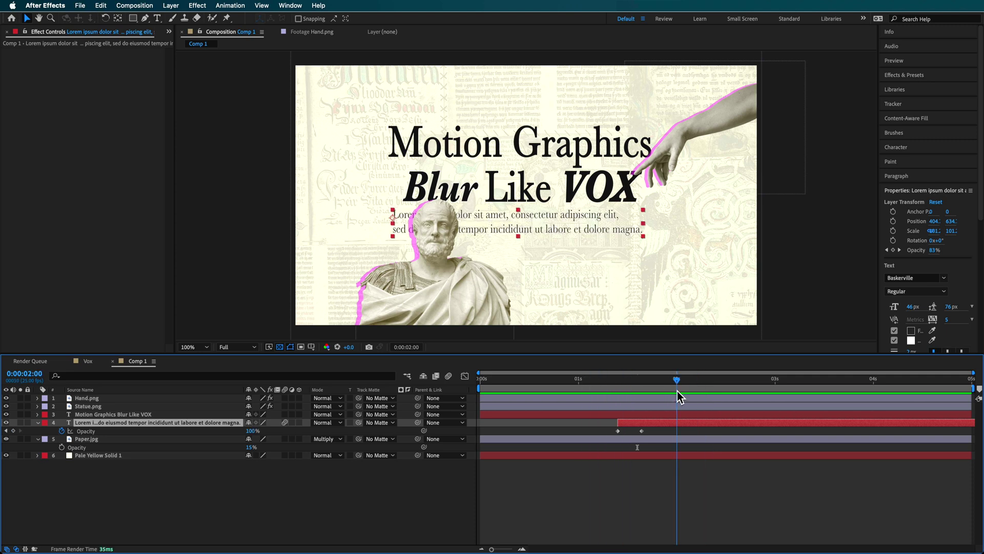
# Step: Find the Typewriter animation preset and apply it to the title layer from the start of the composition
pyautogui.click(559, 153)
pyautogui.press('Home')
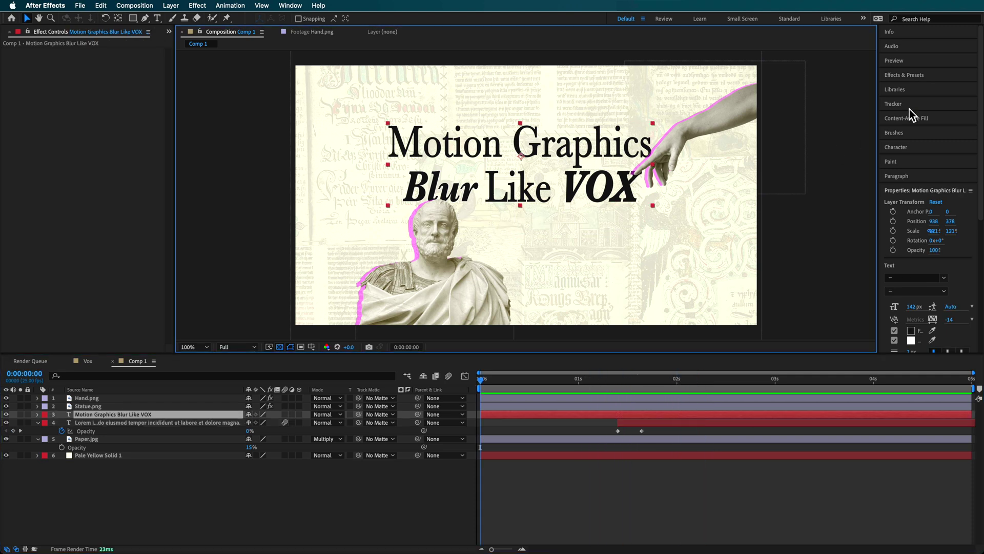
pyautogui.click(923, 76)
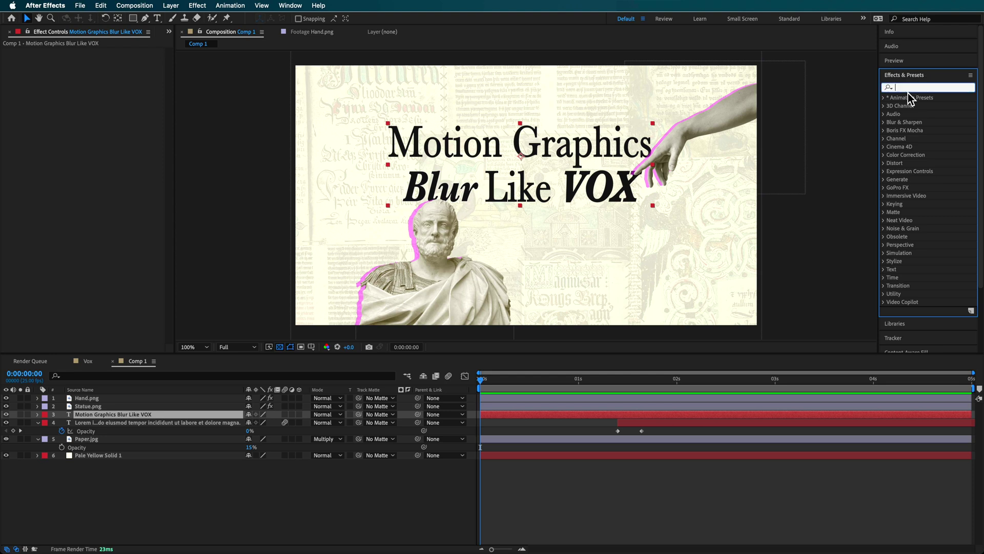
pyautogui.write('type')
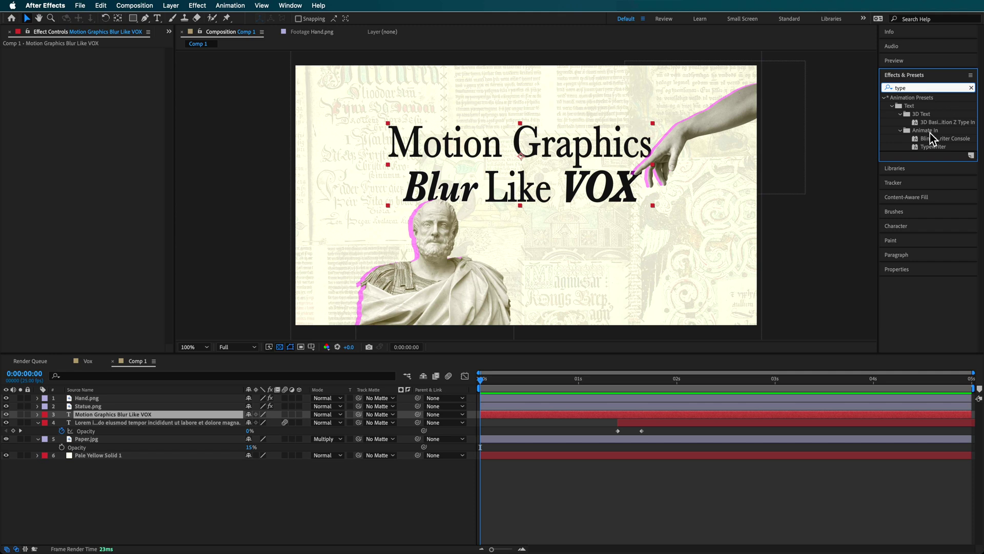
pyautogui.moveTo(933, 147); pyautogui.dragTo(490, 420)
# Step: Reveal the title's Range Selector Start keyframes, move the end keyframe earlier, and apply Easy Ease to both keyframes
pyautogui.press('u')
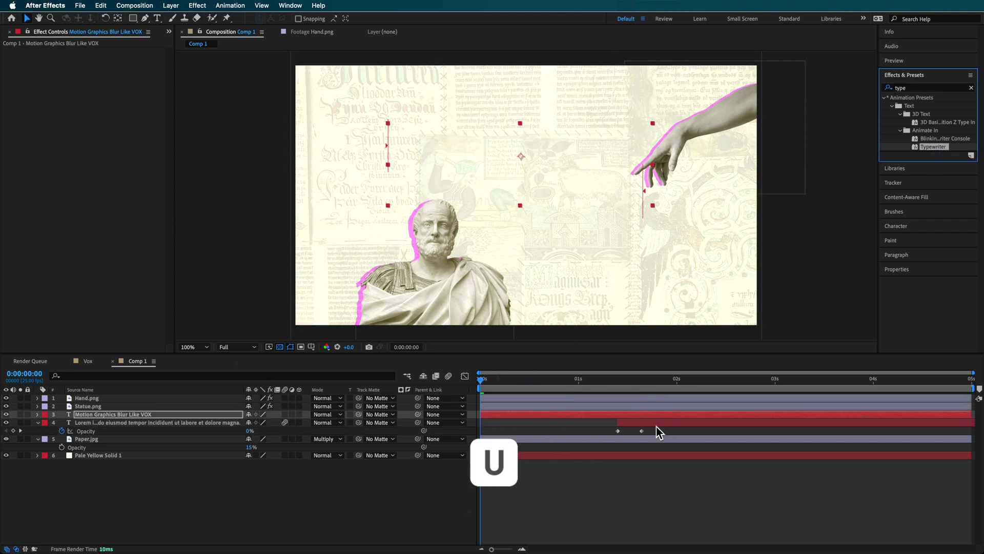
pyautogui.moveTo(726, 430); pyautogui.dragTo(638, 431)
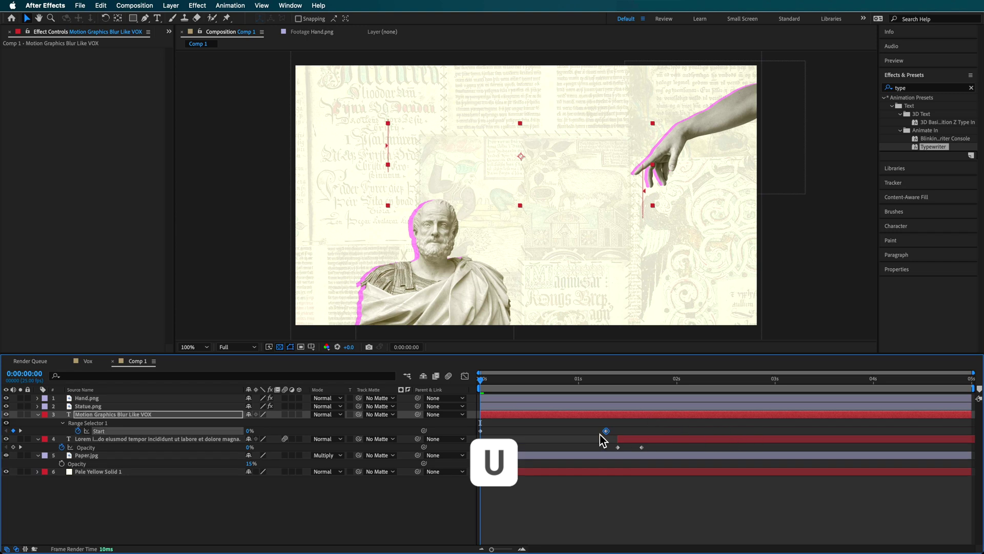
pyautogui.moveTo(493, 381); pyautogui.dragTo(558, 396)
pyautogui.rightClick(482, 431)
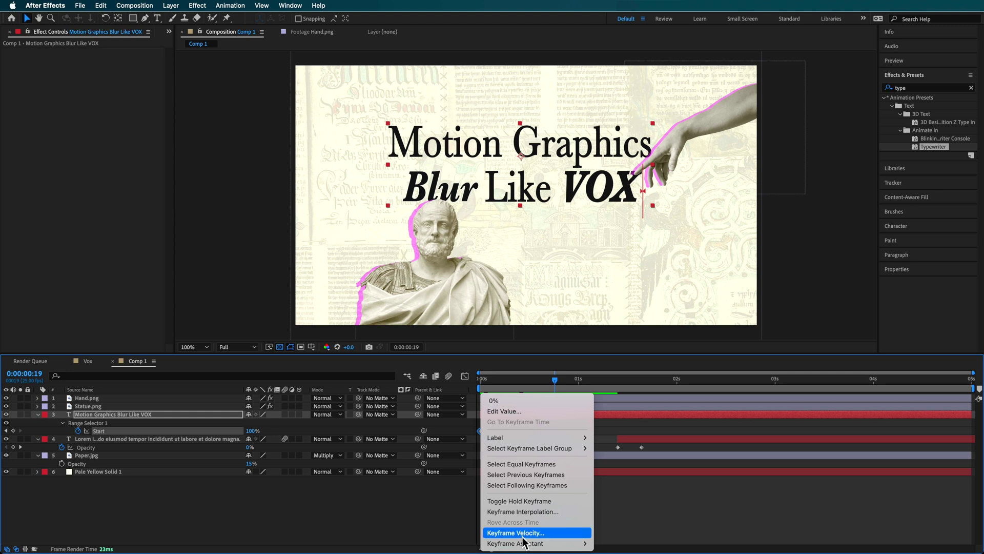
pyautogui.moveTo(569, 543)
pyautogui.click(612, 480)
pyautogui.moveTo(541, 380); pyautogui.dragTo(481, 380)
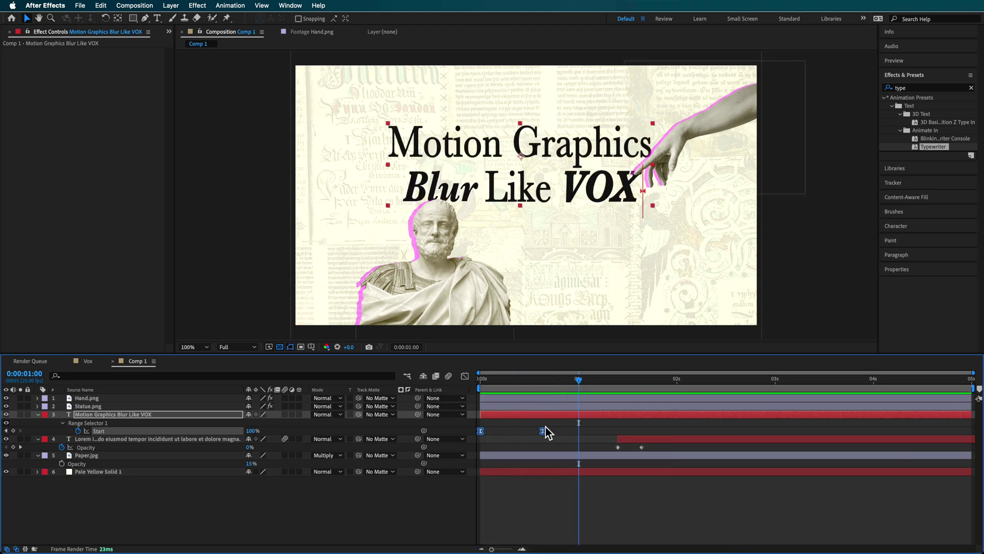
# Step: Lengthen the title's typewriter reveal to about 1.2 seconds and slide the title layer to start at about 1 second
pyautogui.moveTo(543, 431); pyautogui.dragTo(606, 432)
pyautogui.moveTo(542, 417); pyautogui.dragTo(619, 417)
pyautogui.press('space')
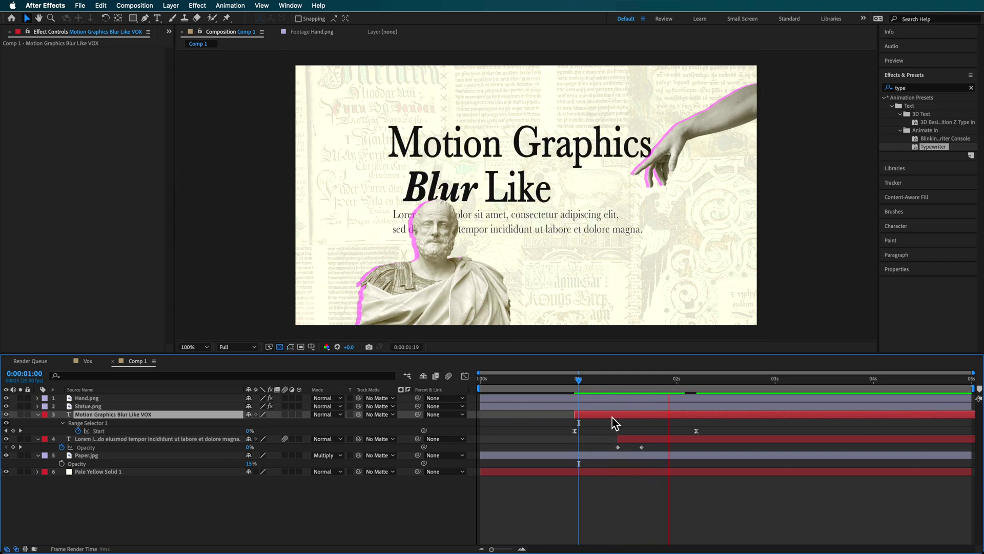
# Step: Slide the Lorem ipsum layer to start at about 2.2 seconds, just after the title's reveal, and preview the timing
pyautogui.click(646, 439)
pyautogui.click(513, 381)
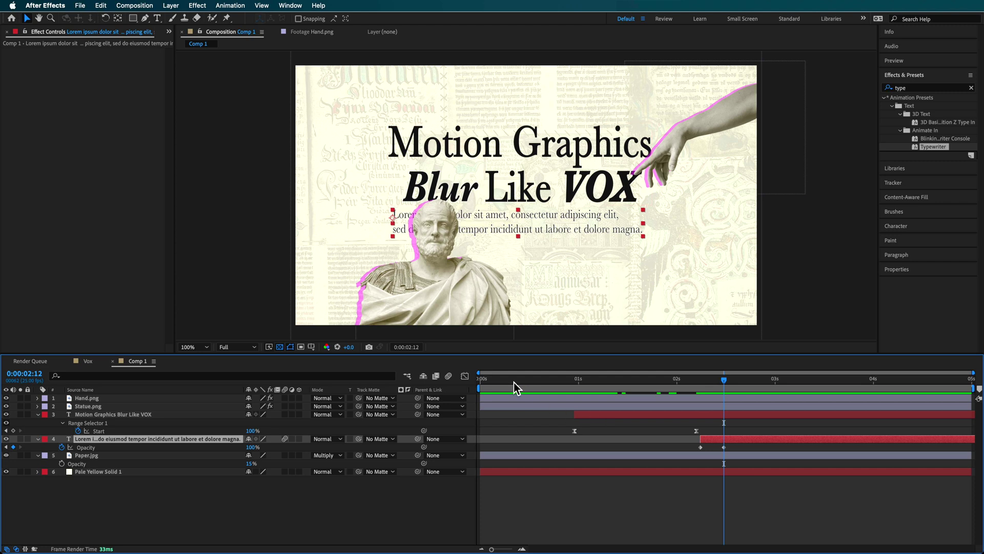
pyautogui.press('space')
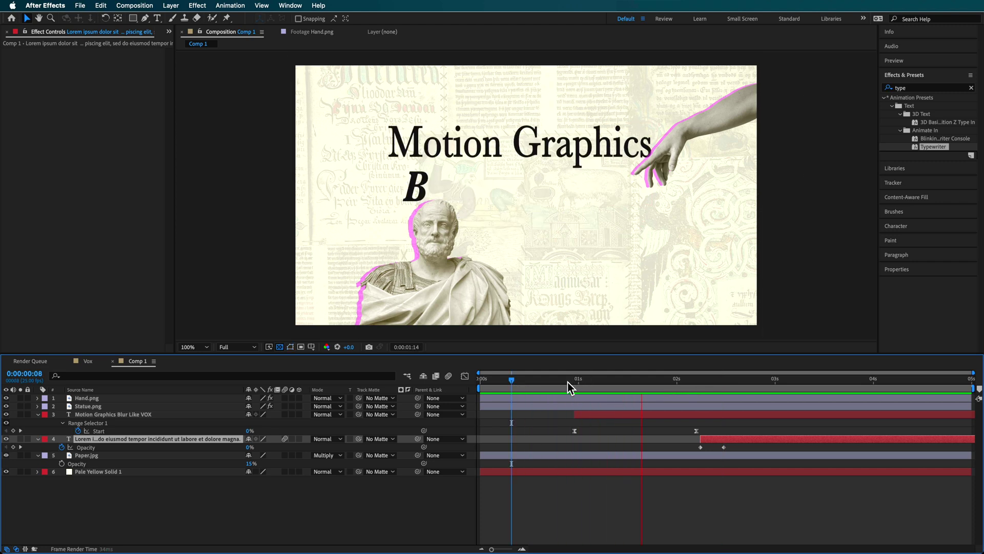
# Step: Animate Statue.png rising from below the frame, with position keyframes at 580, 1448 on frame 0 and 580, 902 on frame 11
pyautogui.click(491, 383)
pyautogui.click(438, 278)
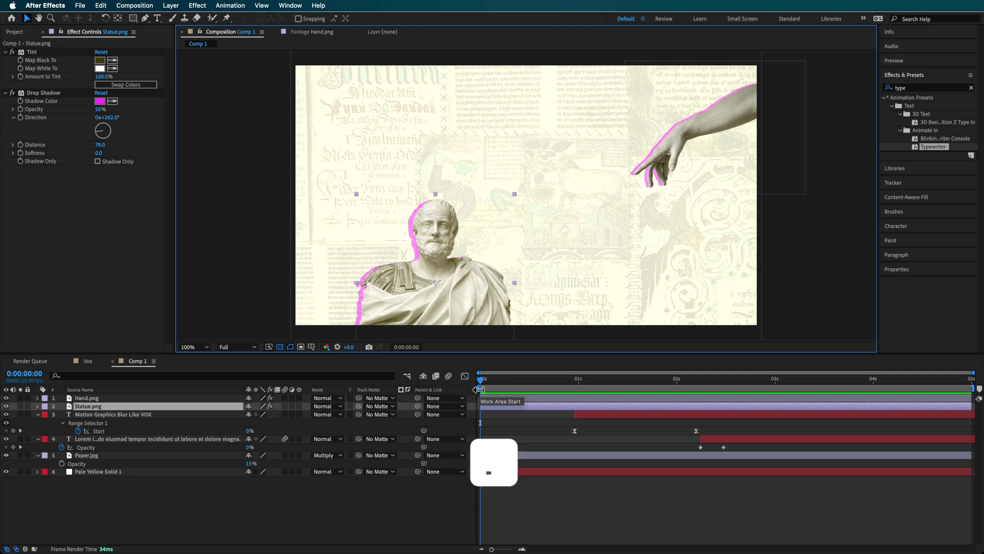
pyautogui.press('p')
pyautogui.click(61, 415)
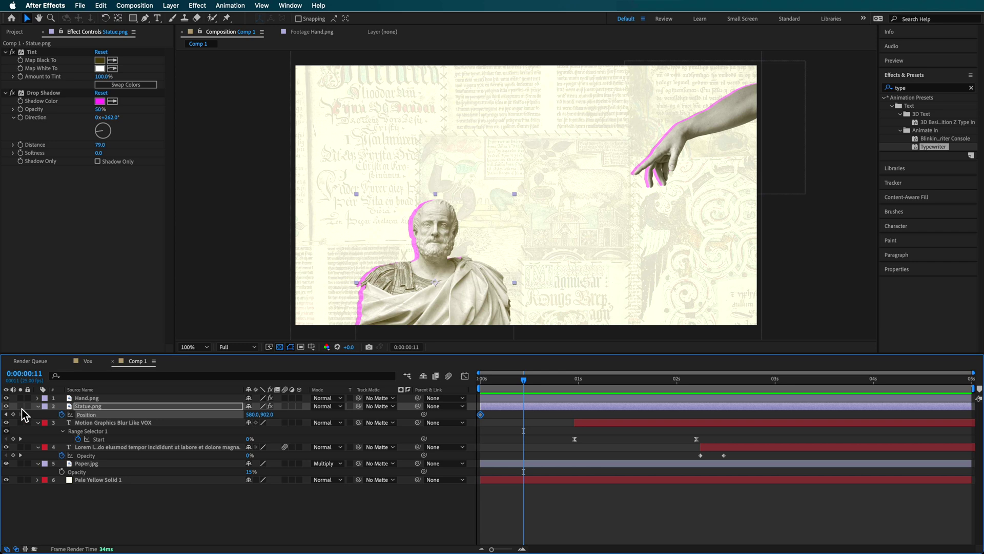
pyautogui.click(442, 285)
pyautogui.press('pageup')
pyautogui.press('pageup')
pyautogui.press('pageup')
pyautogui.press('pageup')
pyautogui.press('pageup')
pyautogui.press('pageup')
pyautogui.press('pageup')
pyautogui.press('pageup')
pyautogui.press('pageup')
pyautogui.press('pageup')
pyautogui.press('pageup')
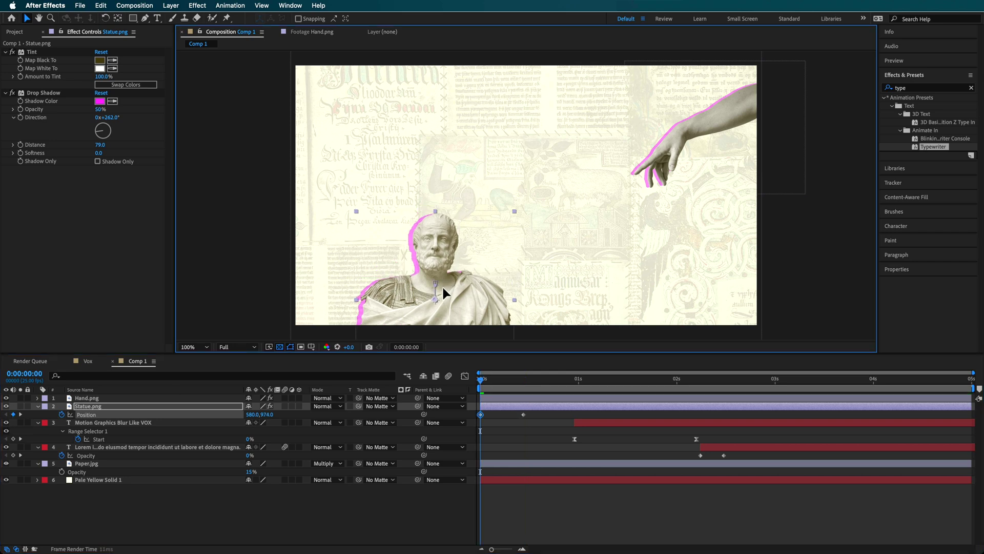
pyautogui.click(555, 533)
pyautogui.press('space')
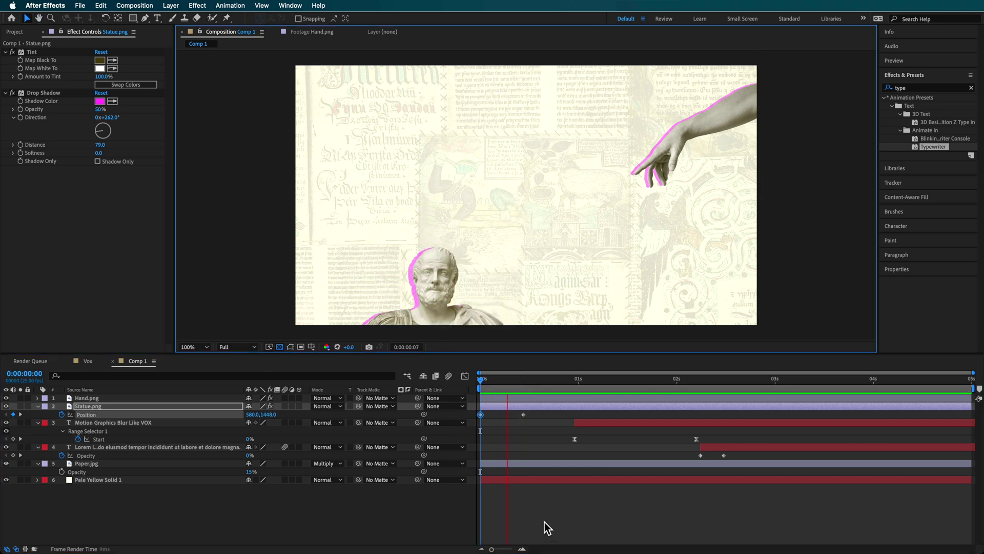
# Step: Apply Easy Ease to the statue's position keyframes, enable motion blur for all layers, and preview the animation
pyautogui.click(480, 415)
pyautogui.rightClick(480, 415)
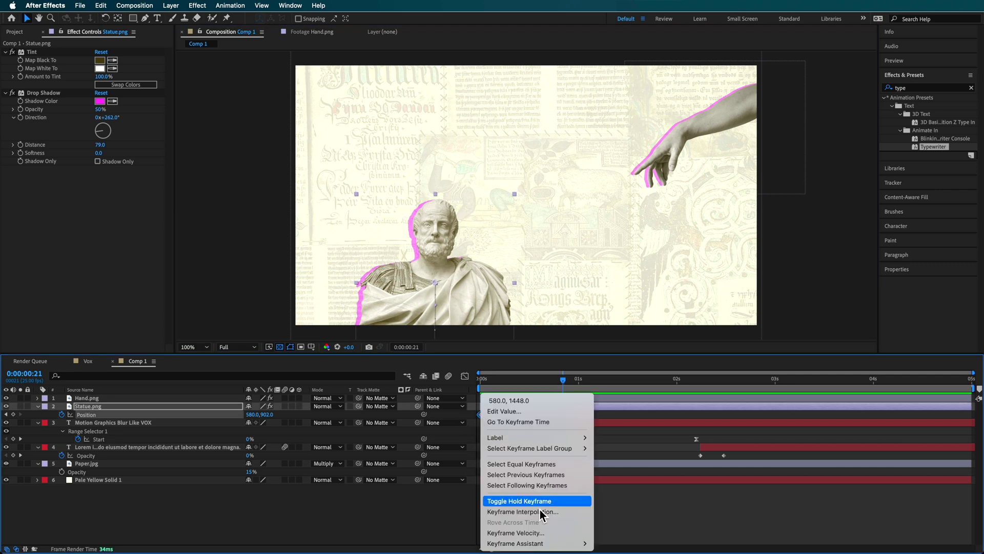
pyautogui.moveTo(578, 542)
pyautogui.click(637, 480)
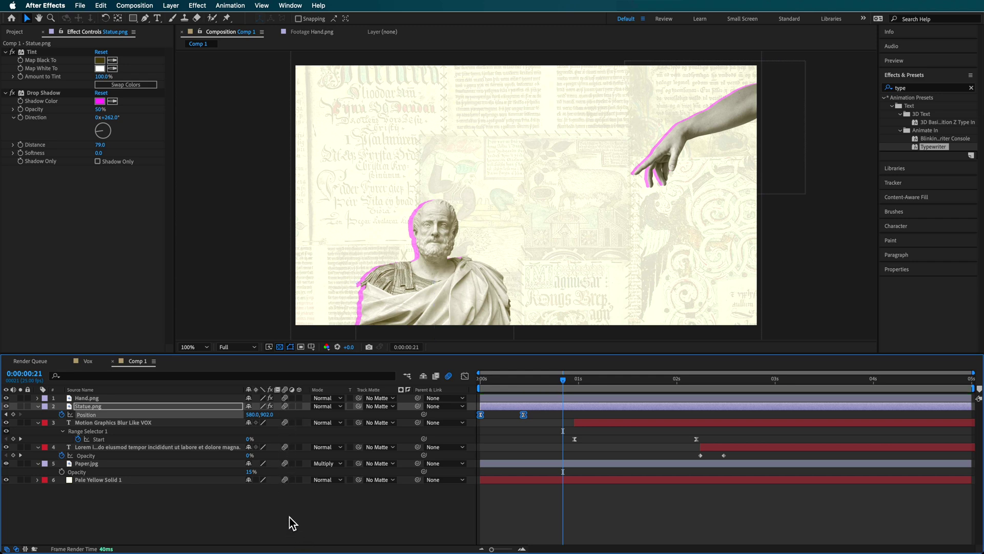
pyautogui.click(288, 519)
pyautogui.click(481, 379)
pyautogui.press('space')
pyautogui.press('space')
# Step: Animate Hand.png entering from off-screen, with position keyframes at 2386, -36 on frame 0 and 1746, 258 on frame 11
pyautogui.click(686, 149)
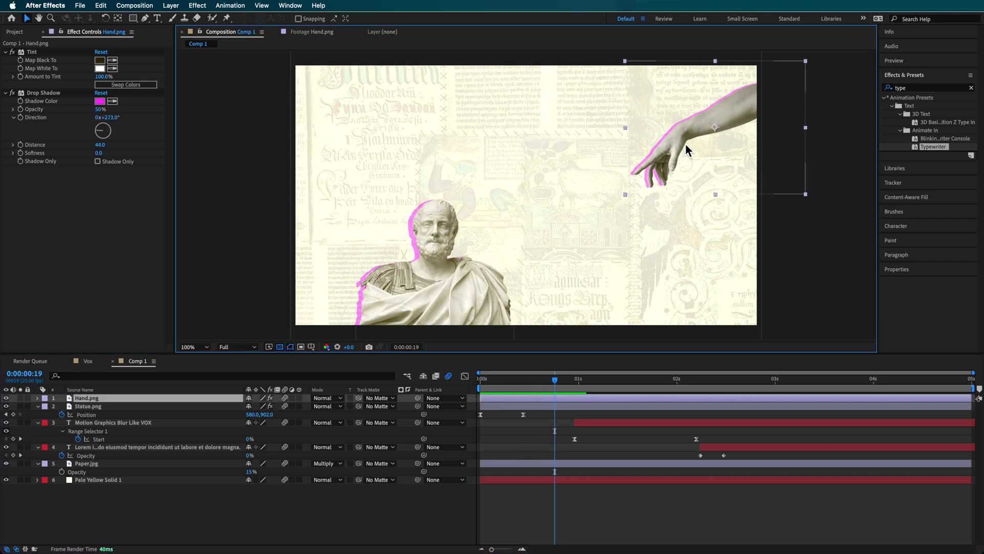
pyautogui.moveTo(547, 383); pyautogui.dragTo(480, 392)
pyautogui.hotkey('alt', 'shift', 'p')
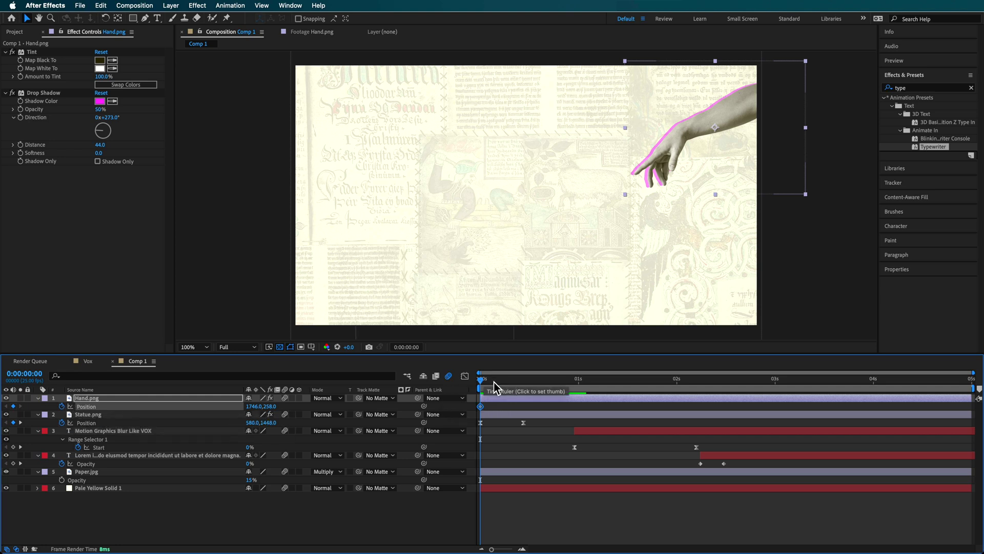
pyautogui.moveTo(492, 384); pyautogui.dragTo(517, 384)
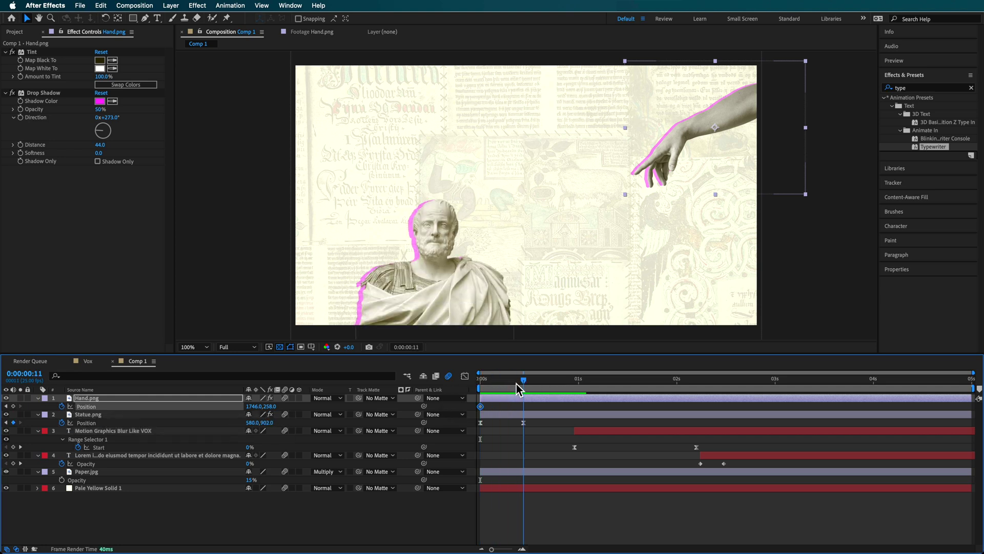
pyautogui.click(6, 407)
pyautogui.moveTo(700, 155); pyautogui.dragTo(854, 84)
pyautogui.press('space')
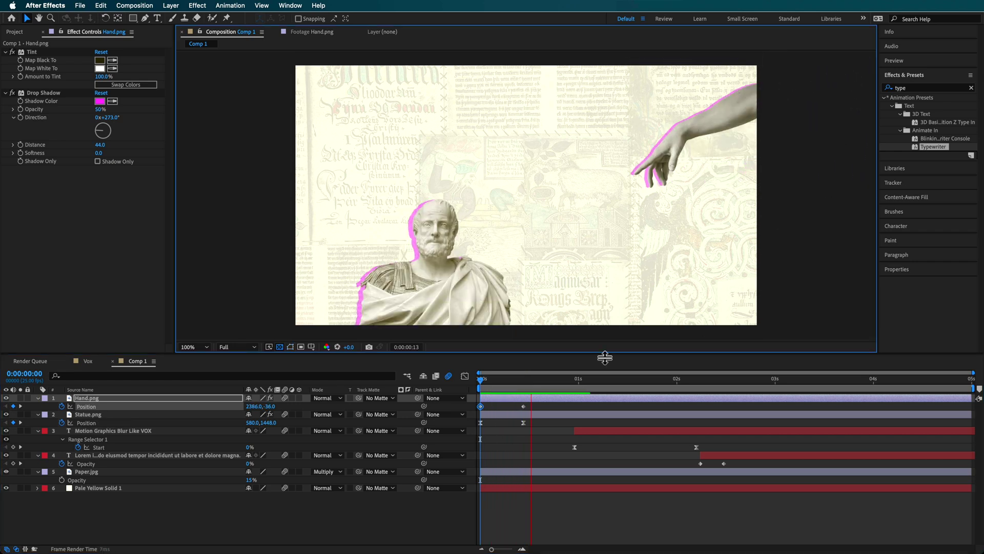
# Step: Slide the Hand.png layer to start at about 1.6 seconds and preview its entrance
pyautogui.moveTo(510, 399); pyautogui.dragTo(700, 399)
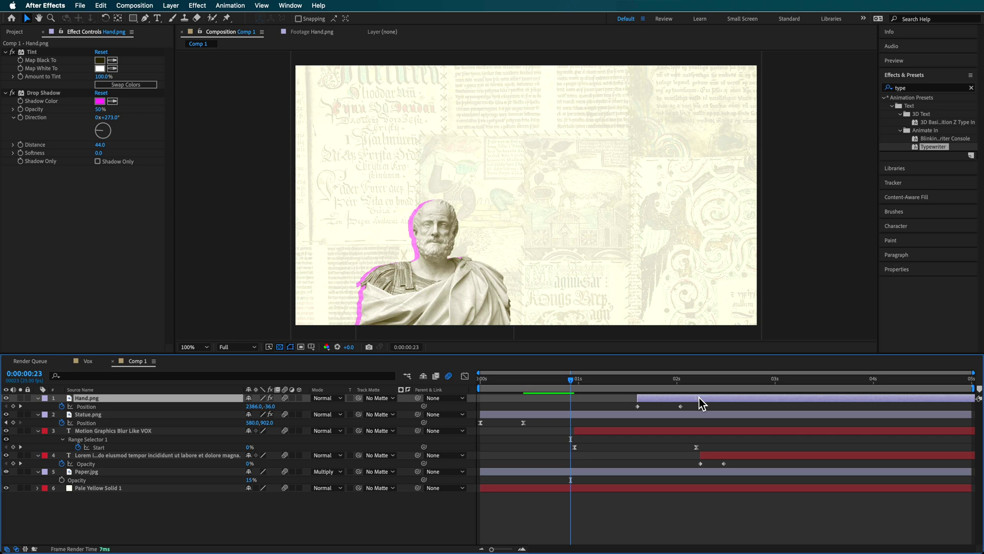
pyautogui.moveTo(578, 385); pyautogui.dragTo(720, 397)
pyautogui.press('space')
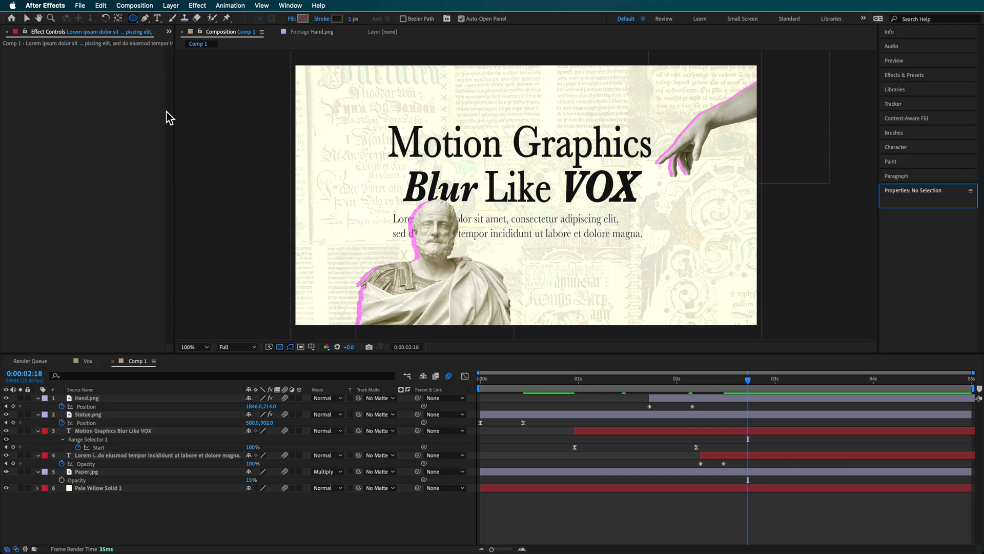
# Step: Set the ellipse tool's fill to solid yellow and its stroke width to 0 px
pyautogui.click(298, 20)
pyautogui.click(460, 258)
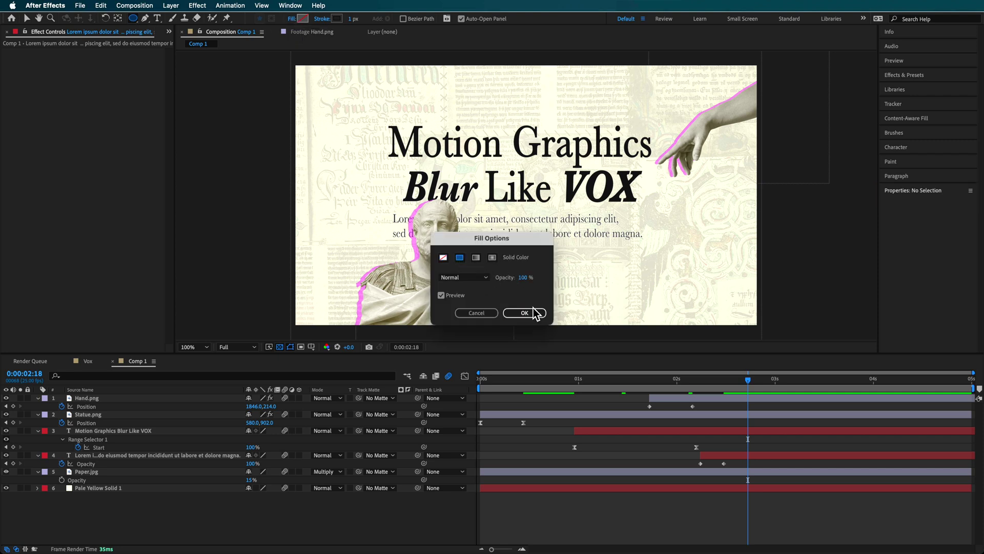
pyautogui.click(530, 314)
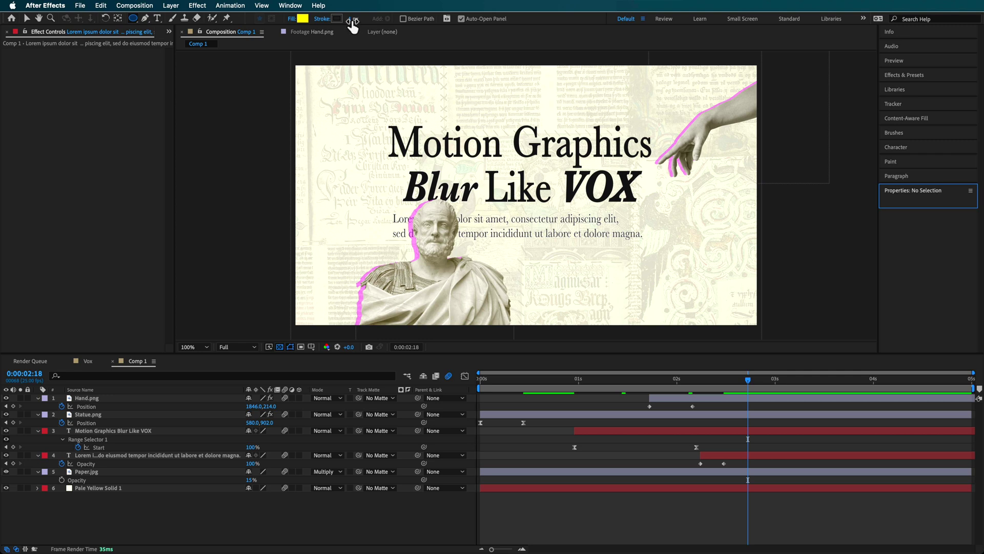
pyautogui.click(304, 19)
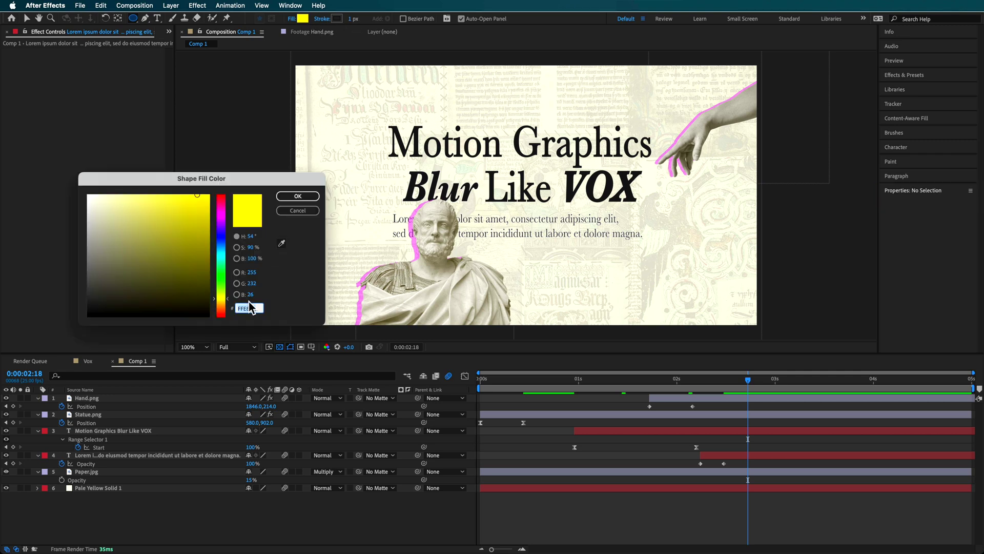
pyautogui.click(297, 196)
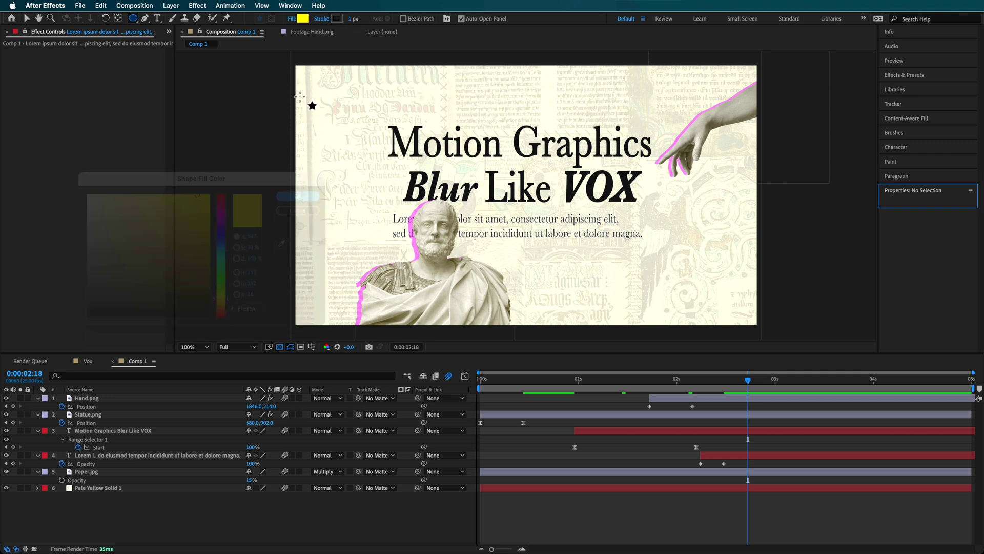
pyautogui.moveTo(352, 19); pyautogui.dragTo(322, 22)
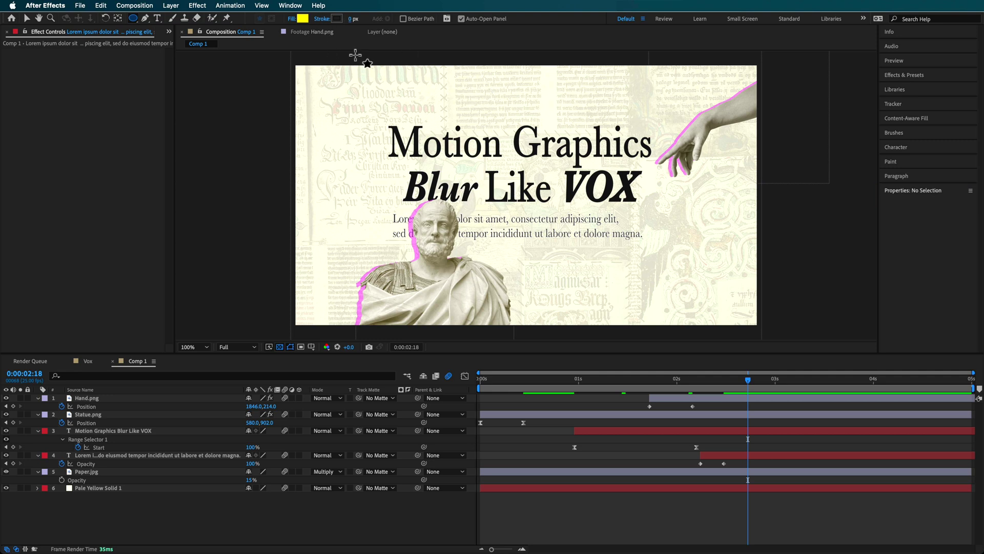
# Step: Draw a tall yellow ellipse over the middle of the composition, extending past the frame's upper and lower edges
pyautogui.moveTo(381, 59); pyautogui.dragTo(612, 368)
pyautogui.press('t')
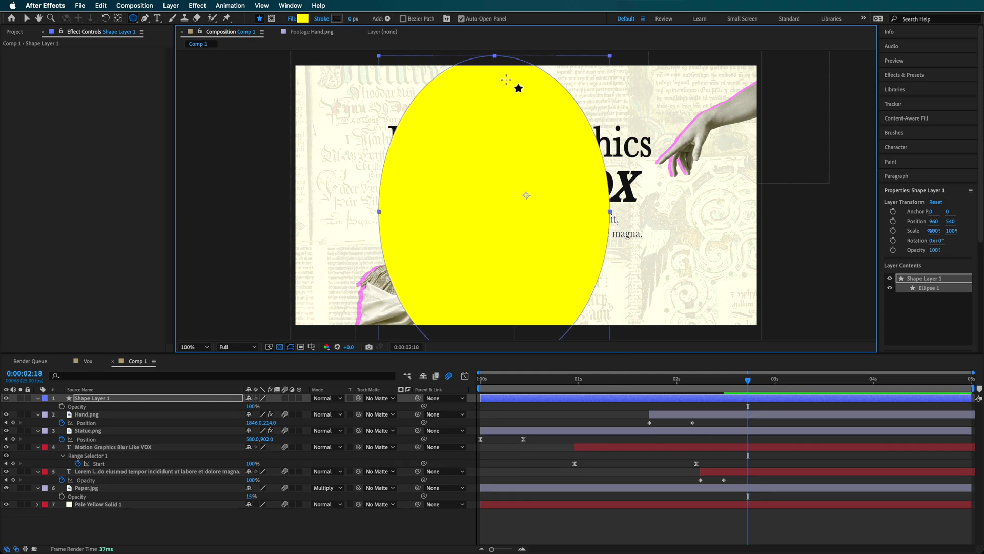
pyautogui.click(582, 543)
pyautogui.hotkey('ctrl', '`')
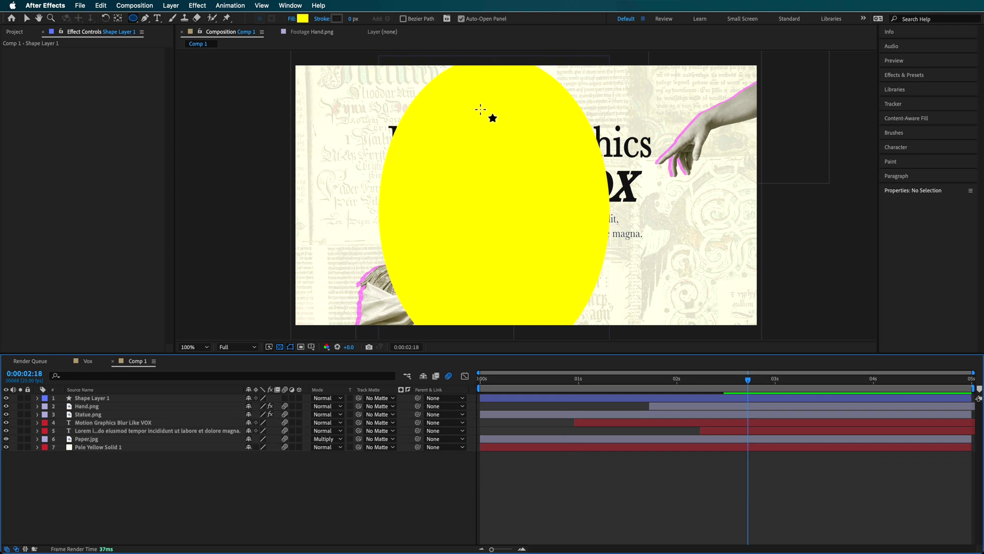
# Step: Rotate the ellipse to 17°, move it to about 1078, 490, and place its layer directly above Paper.jpg
pyautogui.click(480, 152)
pyautogui.press('v')
pyautogui.press('r')
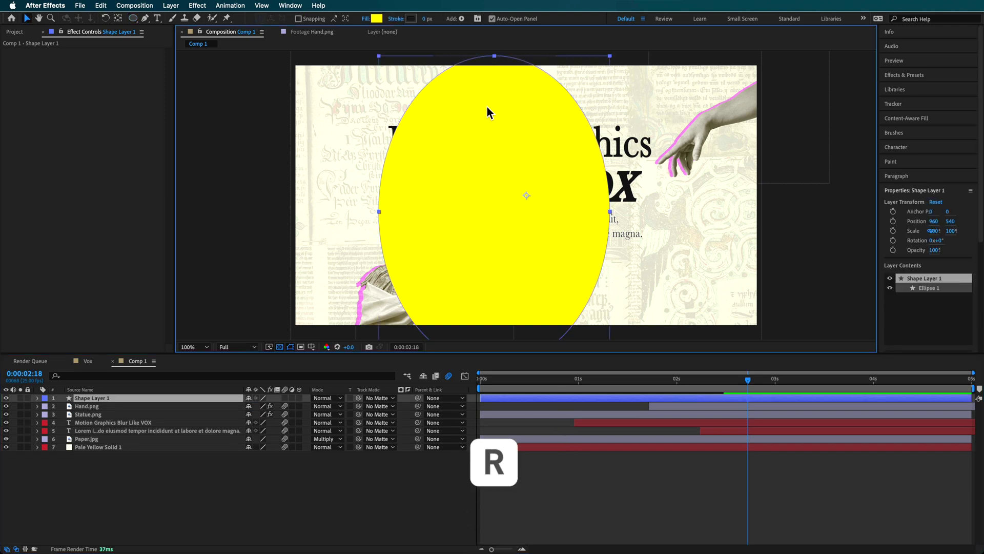
pyautogui.moveTo(259, 406); pyautogui.dragTo(280, 406)
pyautogui.moveTo(523, 255); pyautogui.dragTo(552, 243)
pyautogui.moveTo(105, 399); pyautogui.dragTo(113, 444)
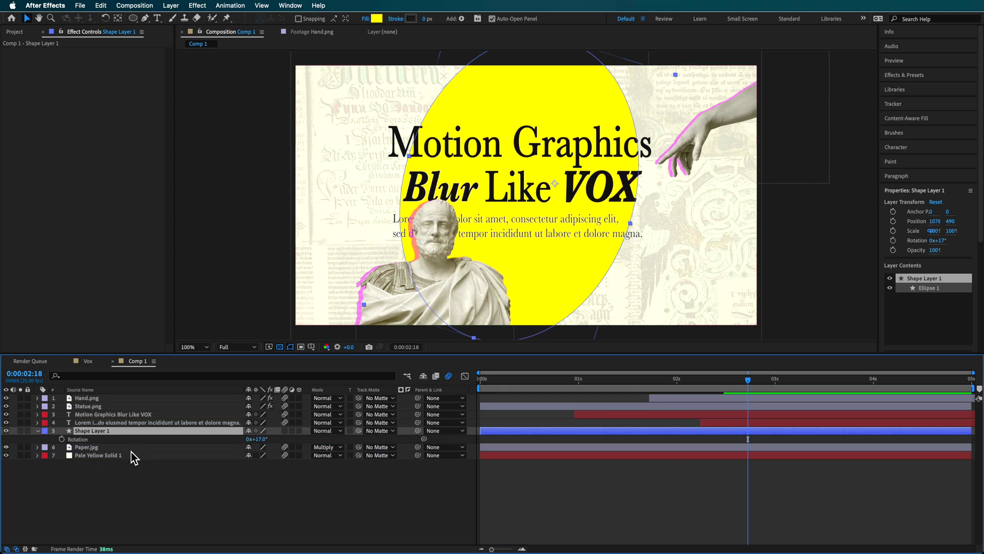
# Step: Set the ellipse layer's blending mode to Multiply and its opacity to 86%
pyautogui.click(333, 432)
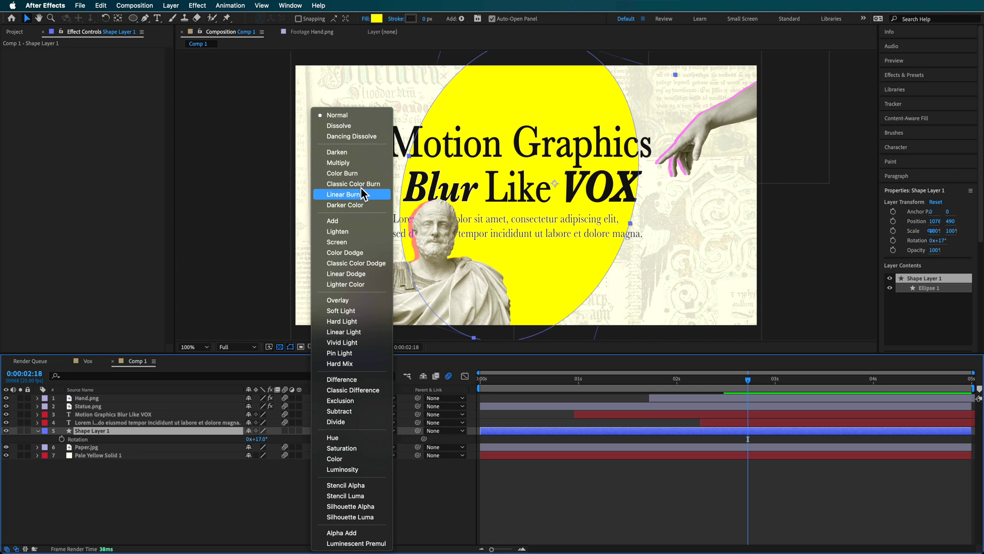
pyautogui.click(361, 163)
pyautogui.press('t')
pyautogui.moveTo(255, 439)
pyautogui.mouseDown()
pyautogui.moveTo(232, 440)
pyautogui.moveTo(241, 439)
pyautogui.mouseUp()
pyautogui.click(209, 508)
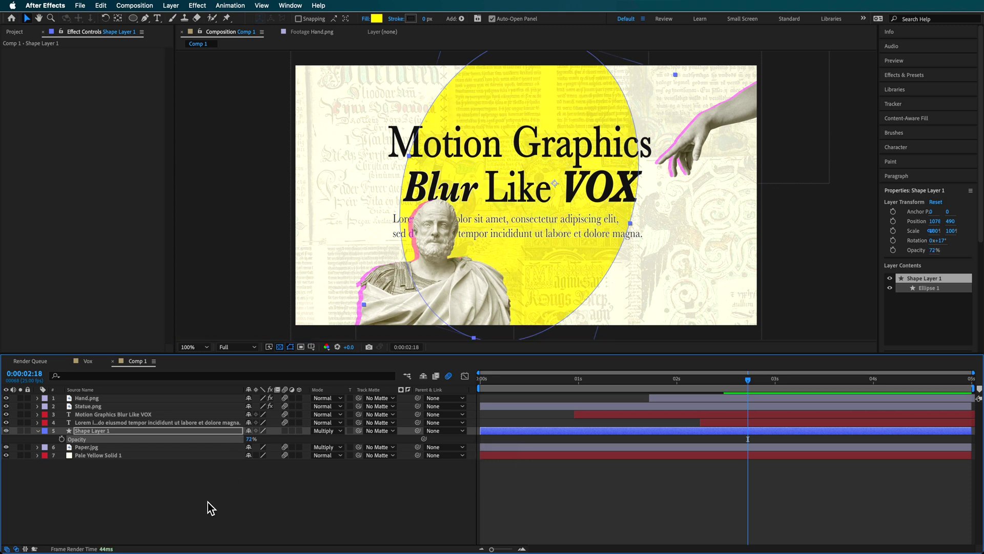
pyautogui.moveTo(252, 442); pyautogui.dragTo(259, 442)
pyautogui.click(193, 510)
pyautogui.click(193, 505)
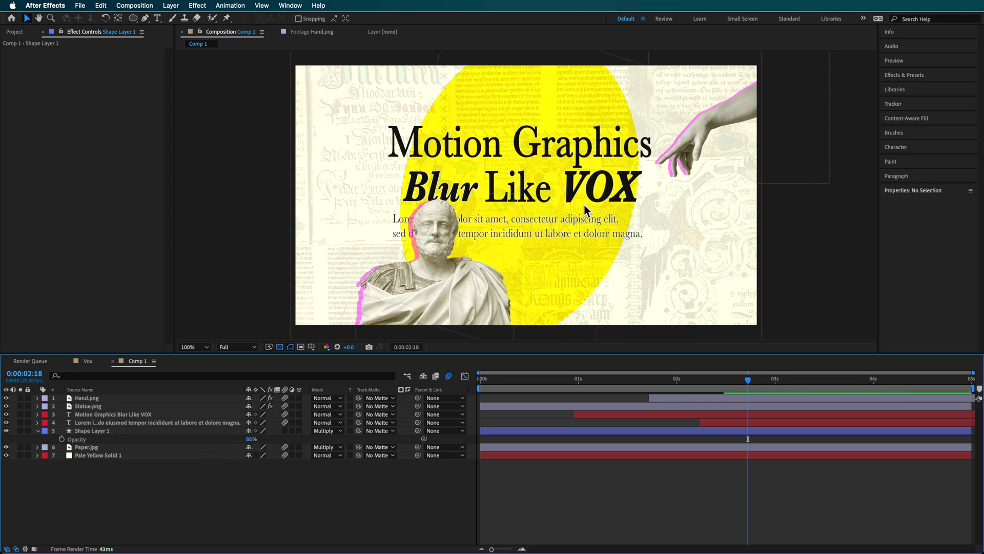
# Step: Scale the ellipse up to about 109% and reposition it at about 1128, 464
pyautogui.click(97, 430)
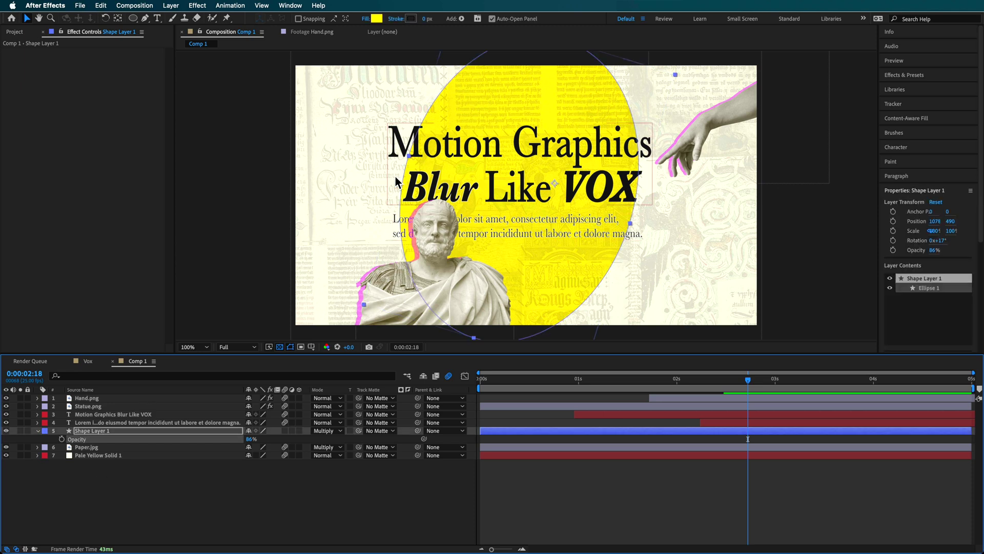
pyautogui.moveTo(388, 174); pyautogui.dragTo(392, 168)
pyautogui.moveTo(563, 267); pyautogui.dragTo(591, 262)
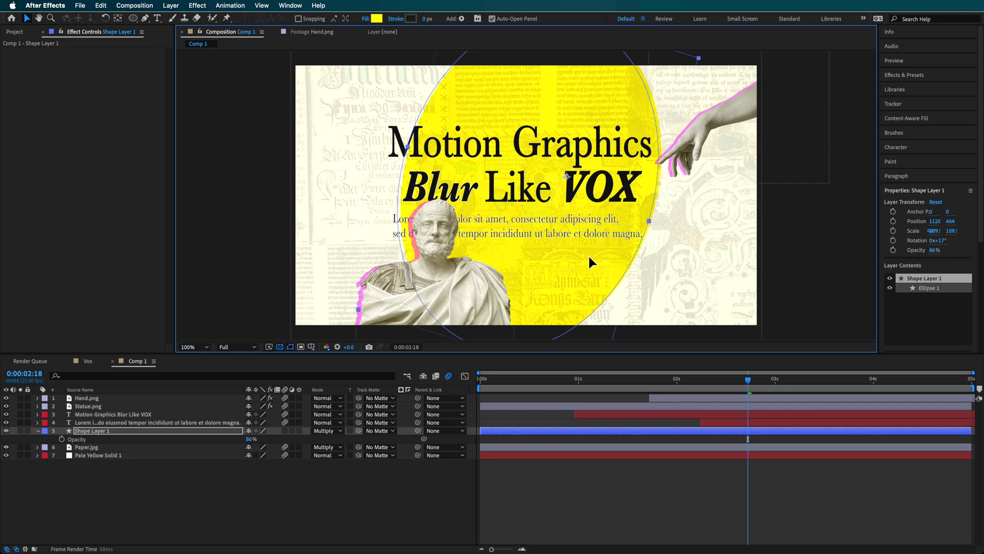
pyautogui.click(655, 501)
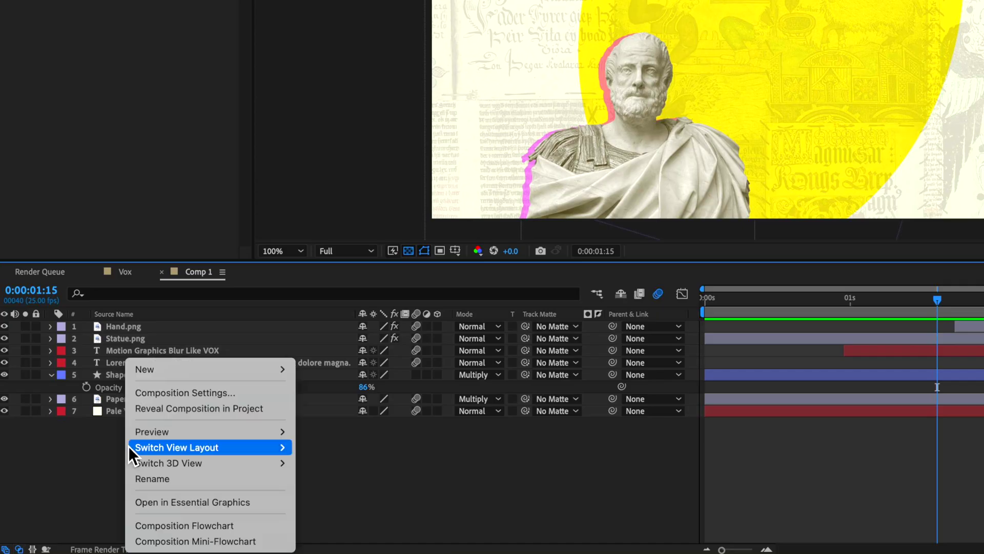
# Step: Add two new adjustment layers above all the other layers
pyautogui.moveTo(187, 368)
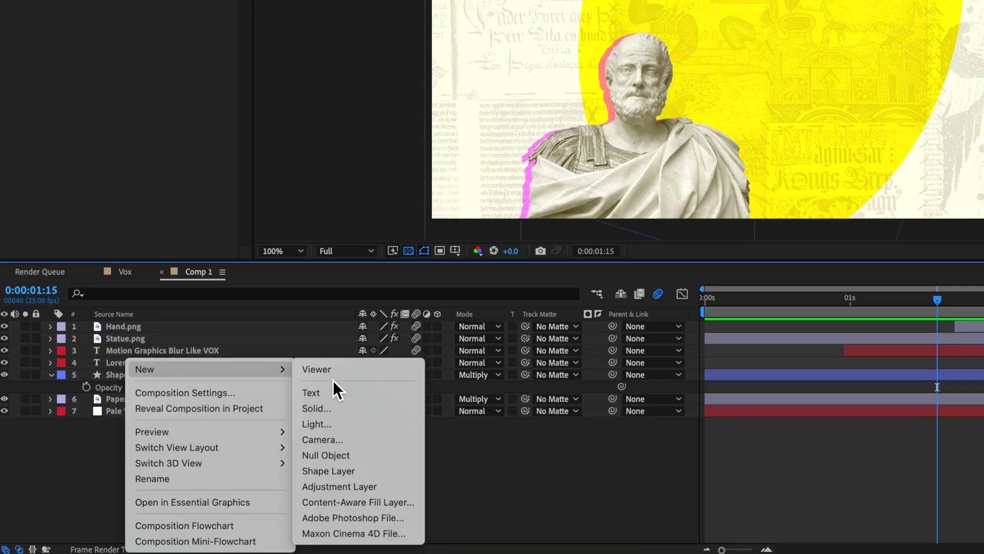
pyautogui.click(328, 487)
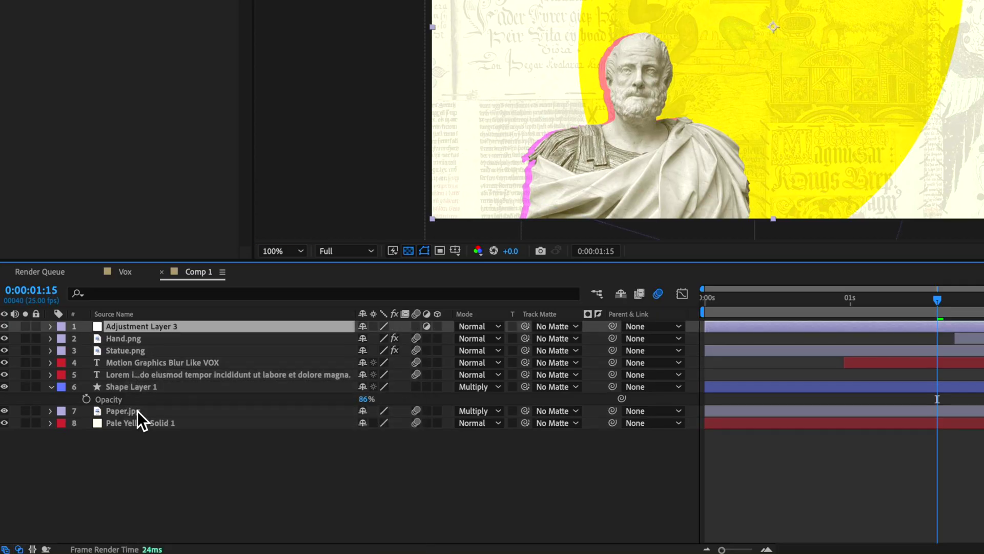
pyautogui.rightClick(134, 478)
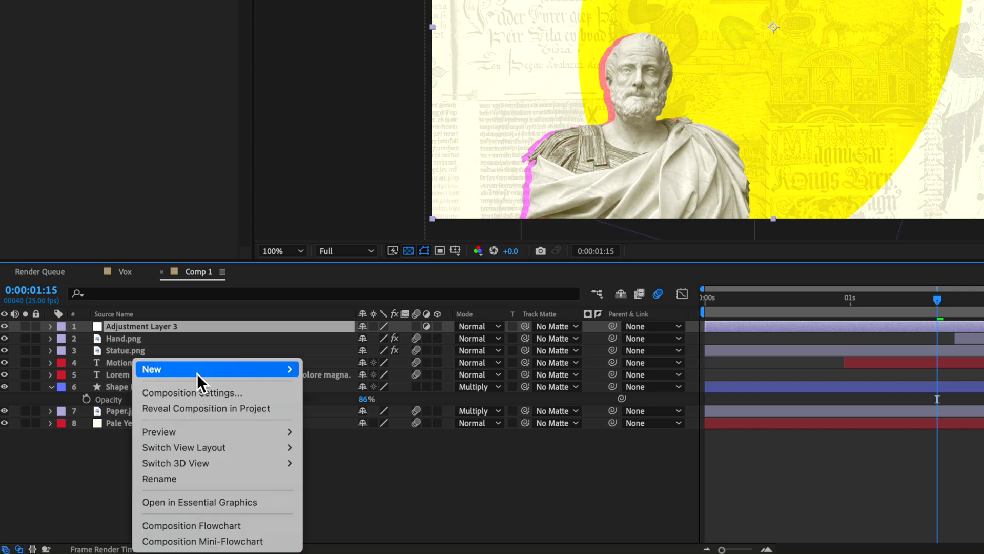
pyautogui.moveTo(260, 378)
pyautogui.press('Escape')
pyautogui.press('super+alt+y')
# Step: Apply Fast Box Blur to Adjustment Layer 3 with a blur radius of 4
pyautogui.click(142, 342)
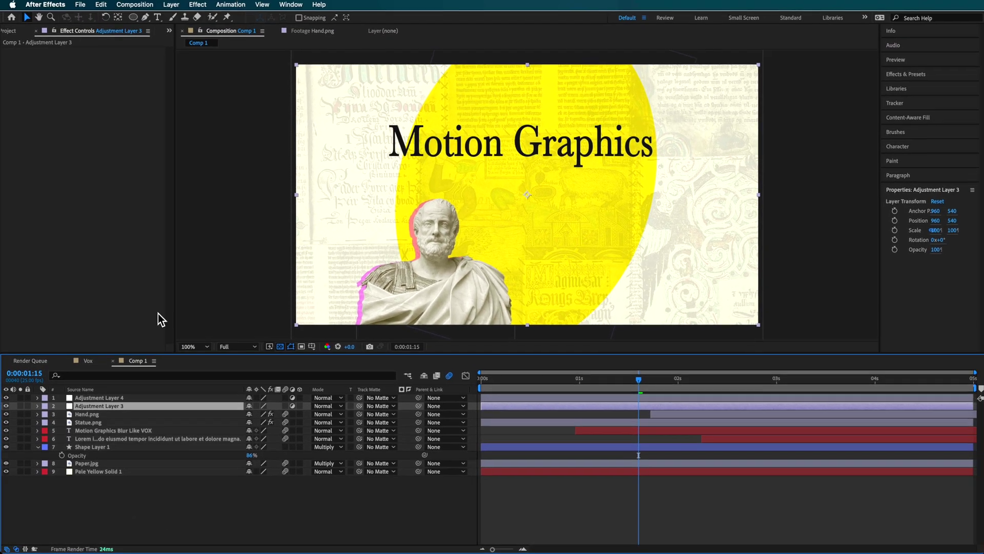
pyautogui.click(197, 6)
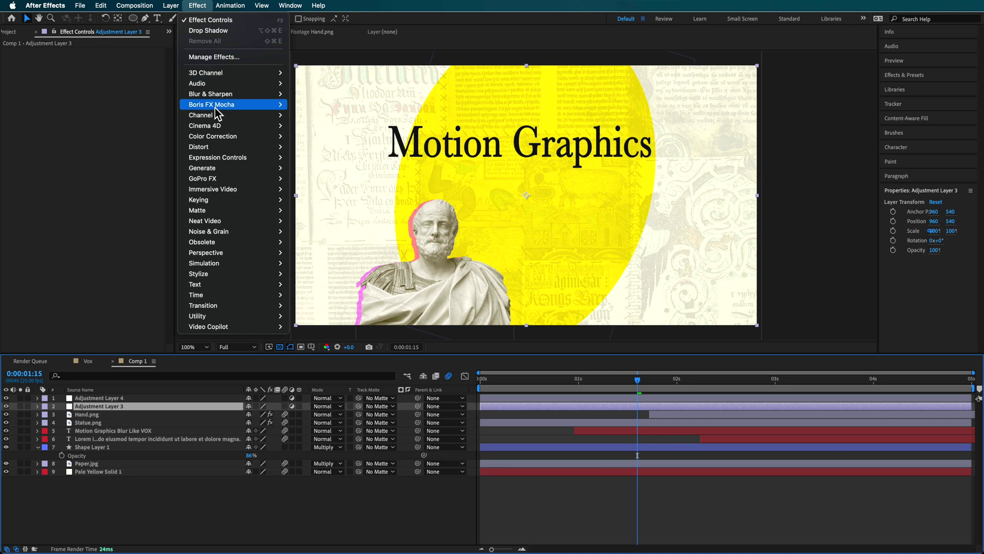
pyautogui.moveTo(236, 95)
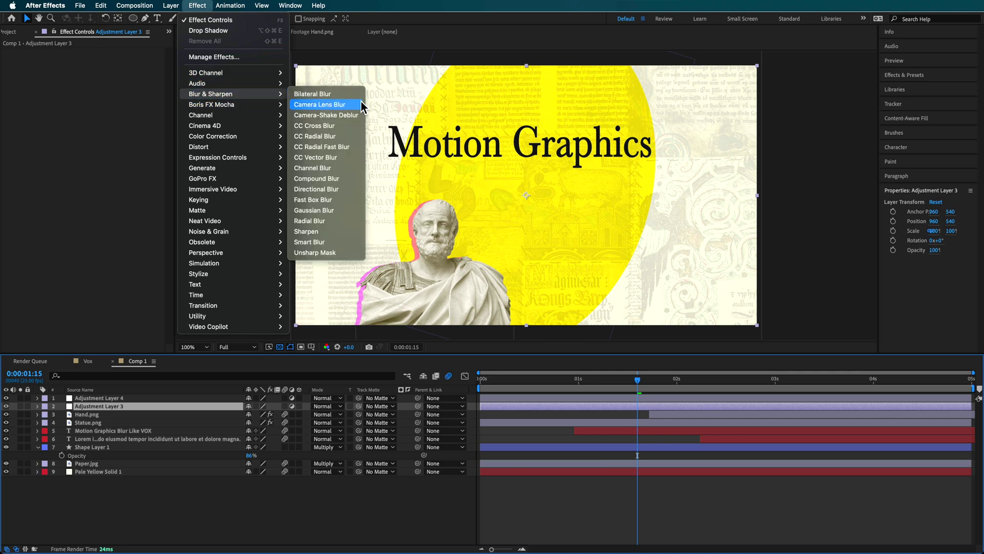
pyautogui.click(320, 201)
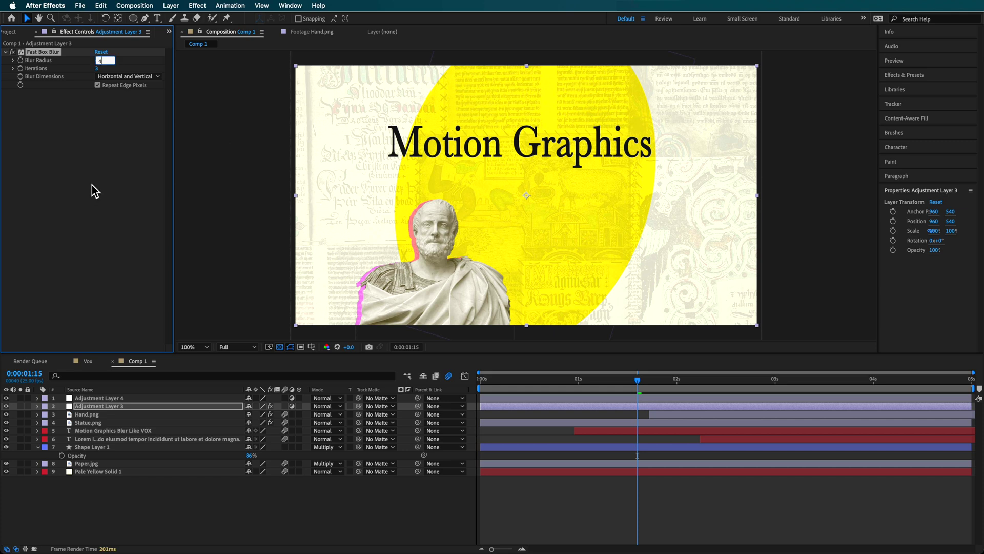
pyautogui.write('4')
pyautogui.press('Return')
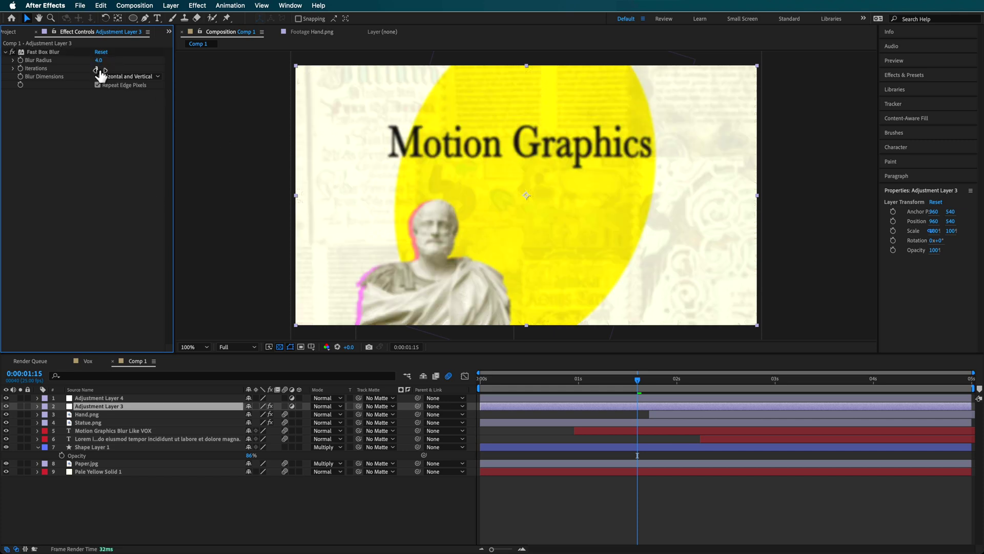
# Step: Set the Fast Box Blur iterations to 1 and re-enter a blur radius of 4
pyautogui.moveTo(100, 70); pyautogui.dragTo(86, 73)
pyautogui.click(97, 84)
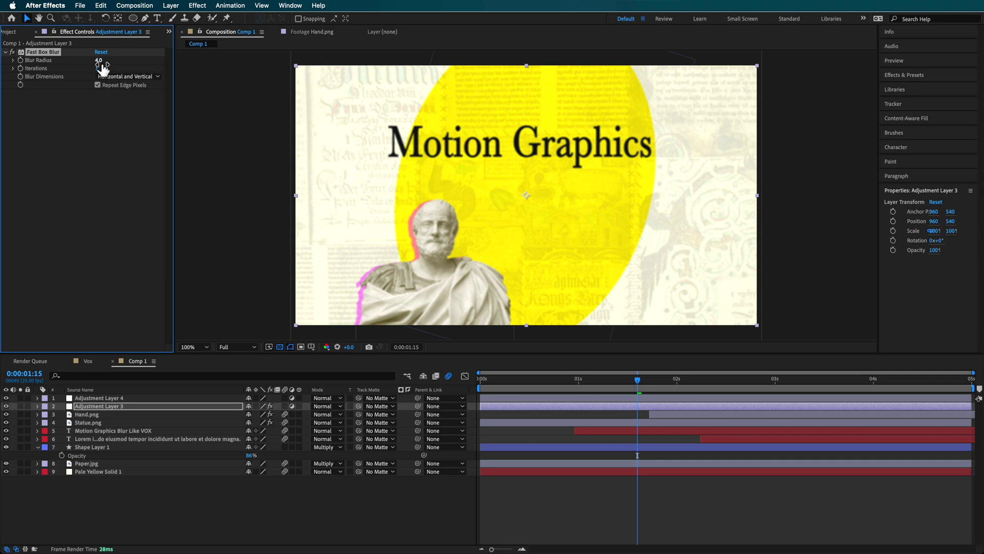
pyautogui.moveTo(100, 63); pyautogui.dragTo(97, 63)
pyautogui.rightClick(96, 63)
pyautogui.press('Escape')
pyautogui.click(101, 61)
pyautogui.write('4')
pyautogui.press('Return')
# Step: At 0:00:02:07, draw a closed curved Pen mask around the title on Adjustment Layer 3
pyautogui.moveTo(686, 380); pyautogui.dragTo(704, 380)
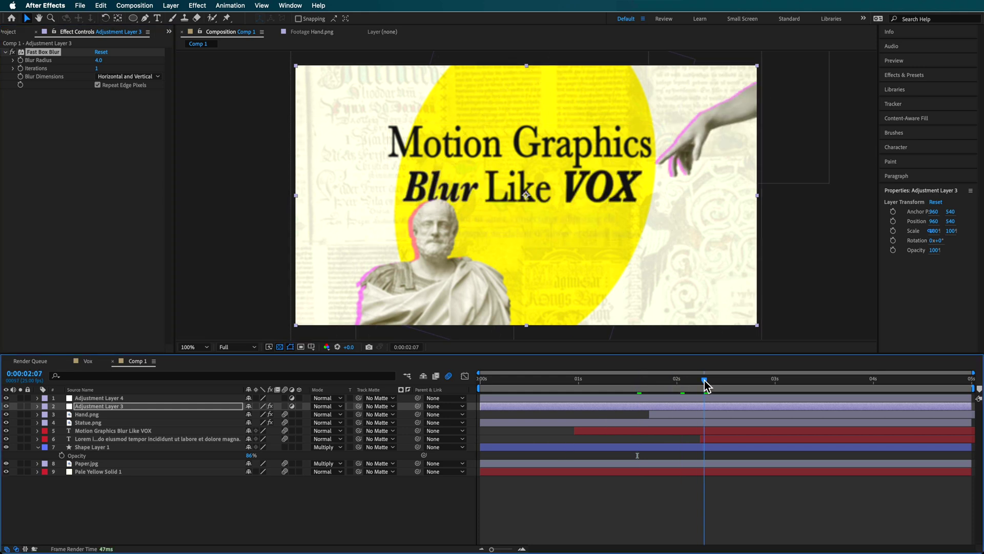
pyautogui.click(144, 19)
pyautogui.click(87, 423)
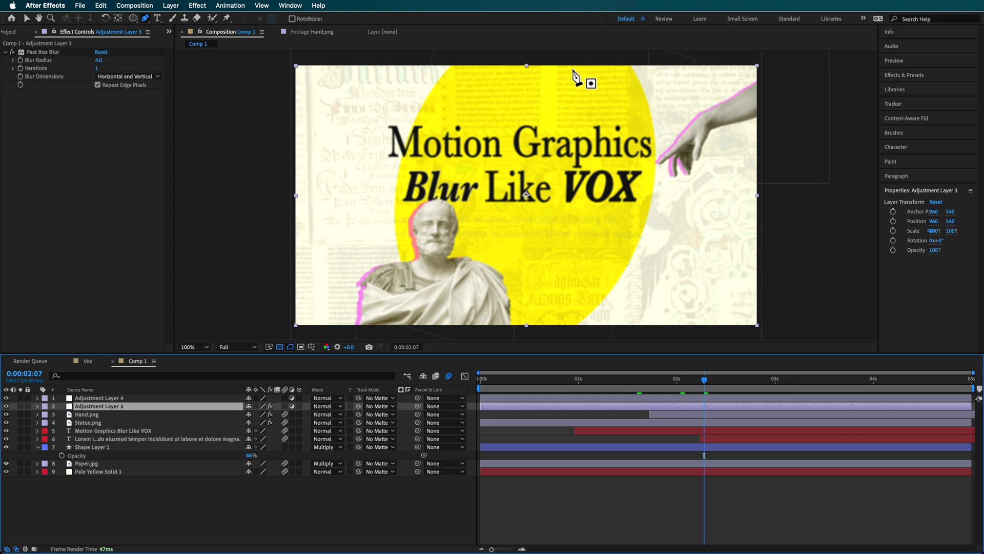
pyautogui.click(641, 118)
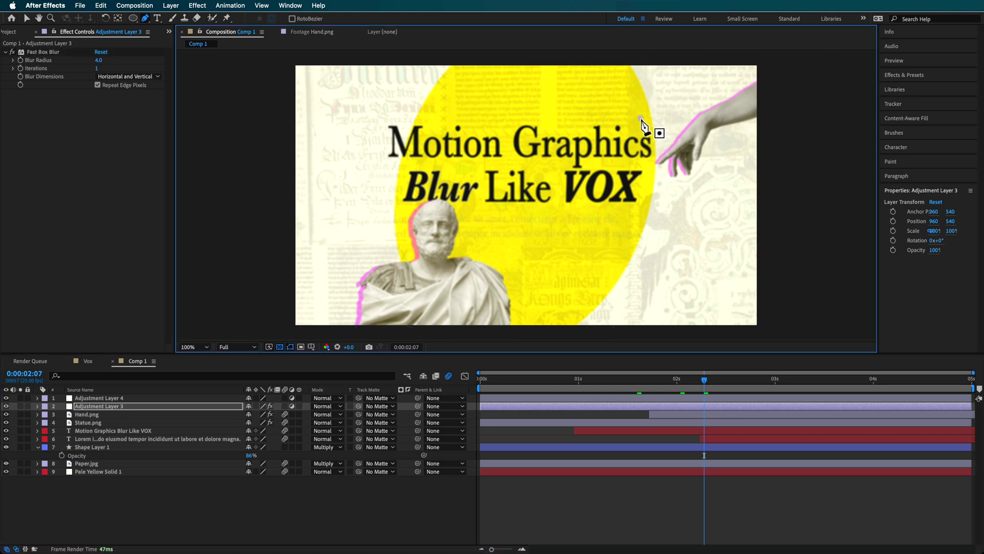
pyautogui.moveTo(385, 190); pyautogui.dragTo(596, 196)
pyautogui.moveTo(643, 176); pyautogui.dragTo(674, 156)
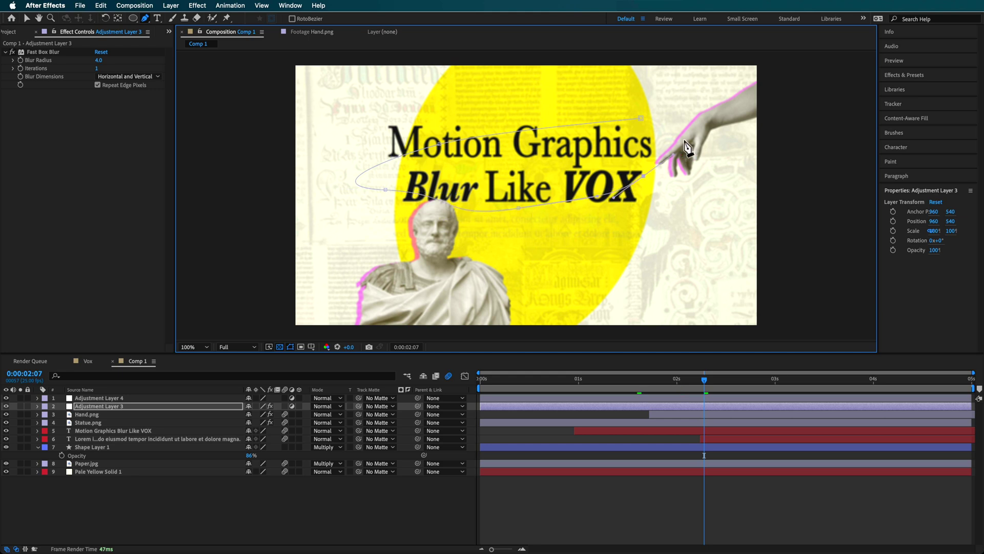
pyautogui.click(641, 118)
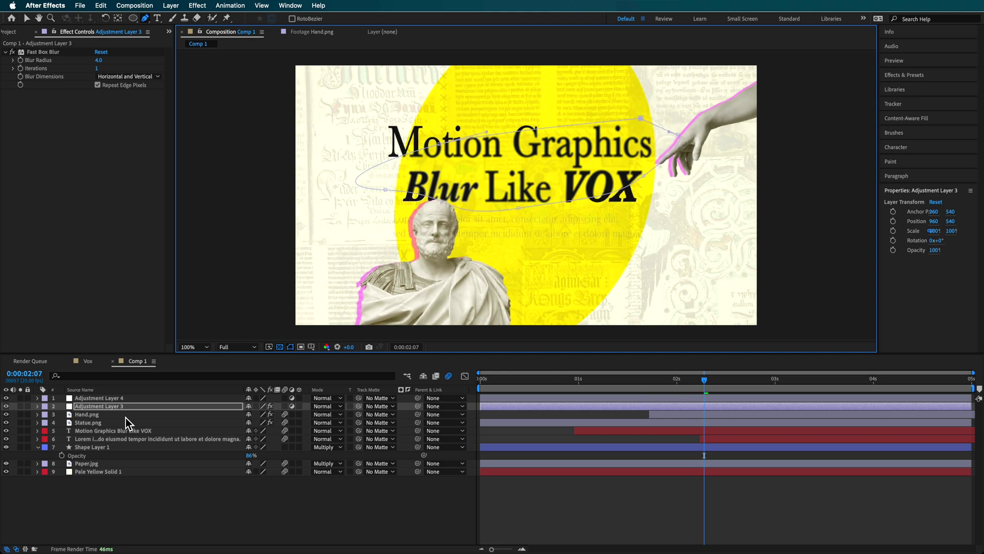
# Step: Invert Mask 1 on Adjustment Layer 3 and set its feather to 357 pixels
pyautogui.click(37, 406)
pyautogui.click(46, 415)
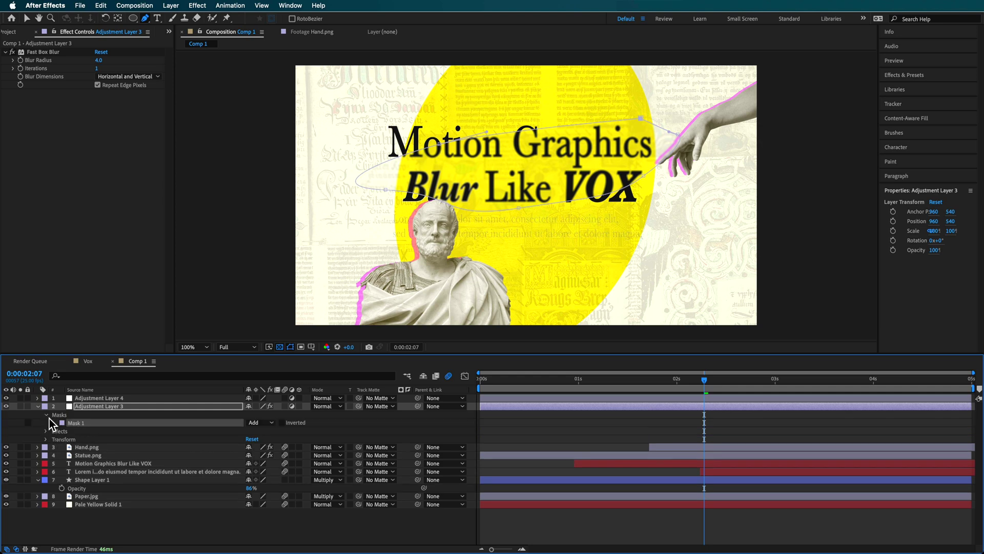
pyautogui.click(55, 423)
pyautogui.moveTo(267, 439); pyautogui.dragTo(308, 440)
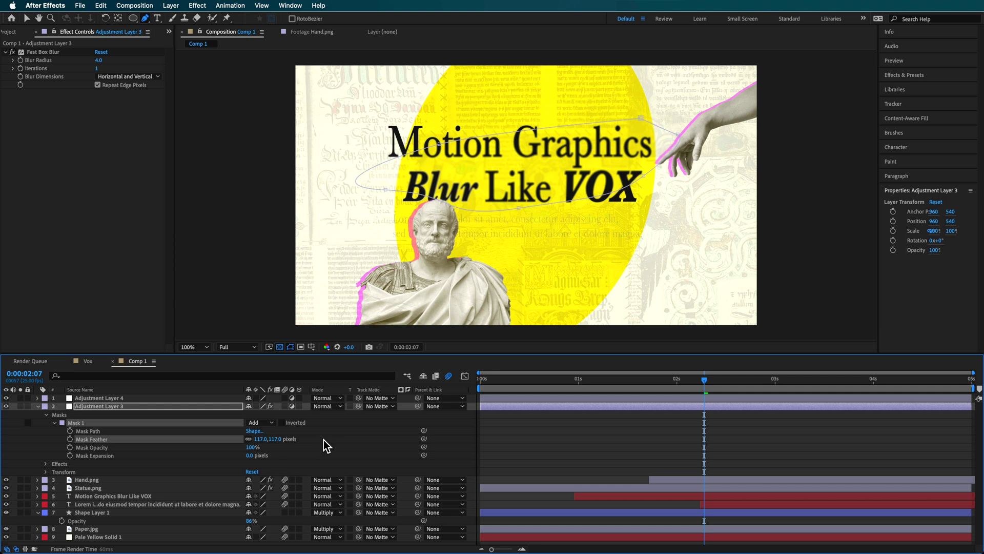
pyautogui.click(281, 423)
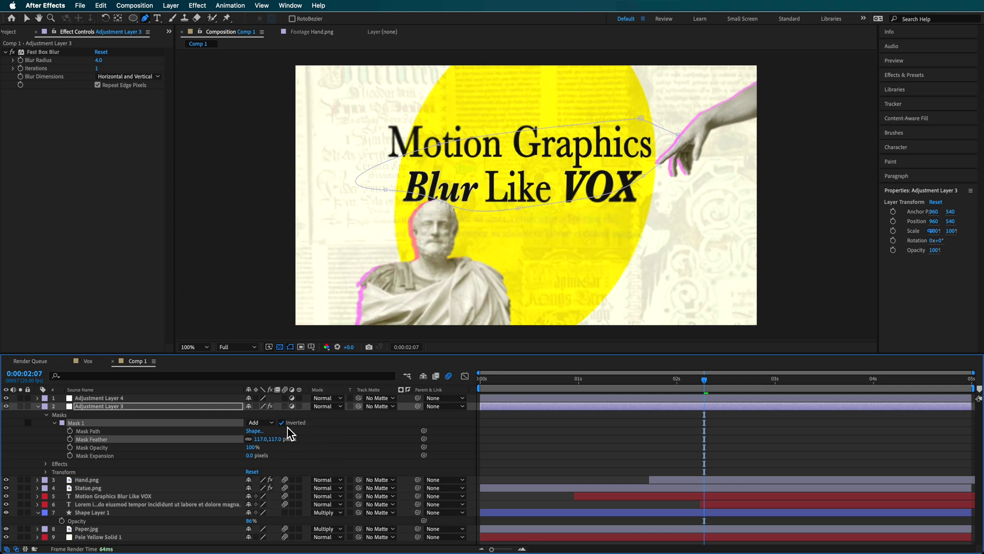
pyautogui.moveTo(275, 439); pyautogui.dragTo(389, 441)
pyautogui.click(742, 433)
pyautogui.press('v')
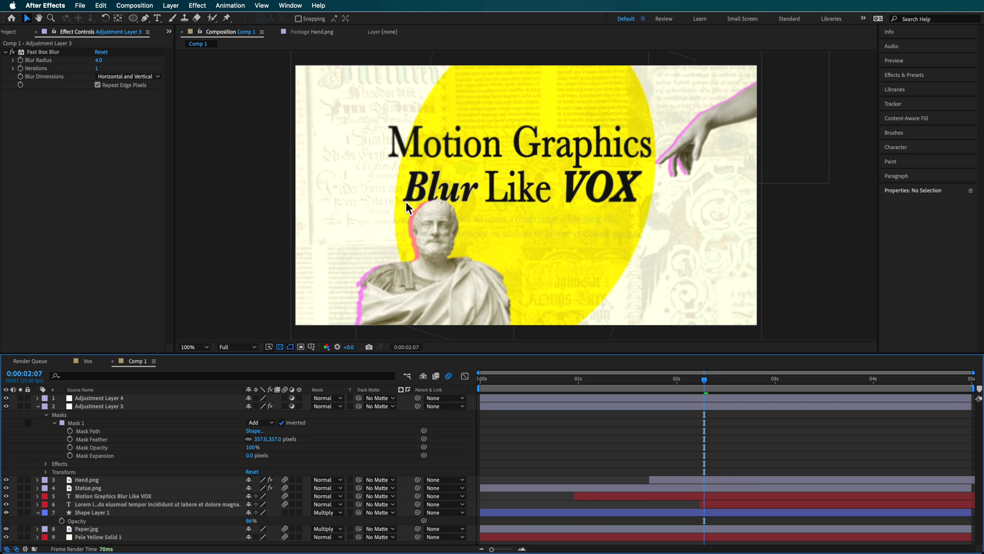
# Step: Move the Statue.png layer above Adjustment Layer 3, then select that adjustment layer
pyautogui.scroll(2, 401, 202)
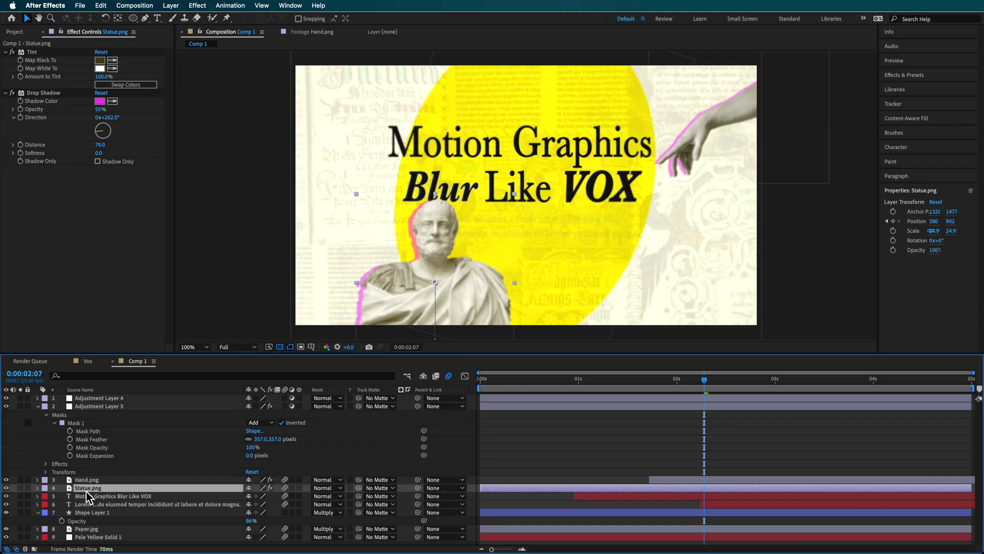
pyautogui.moveTo(87, 492); pyautogui.dragTo(112, 405)
pyautogui.click(92, 415)
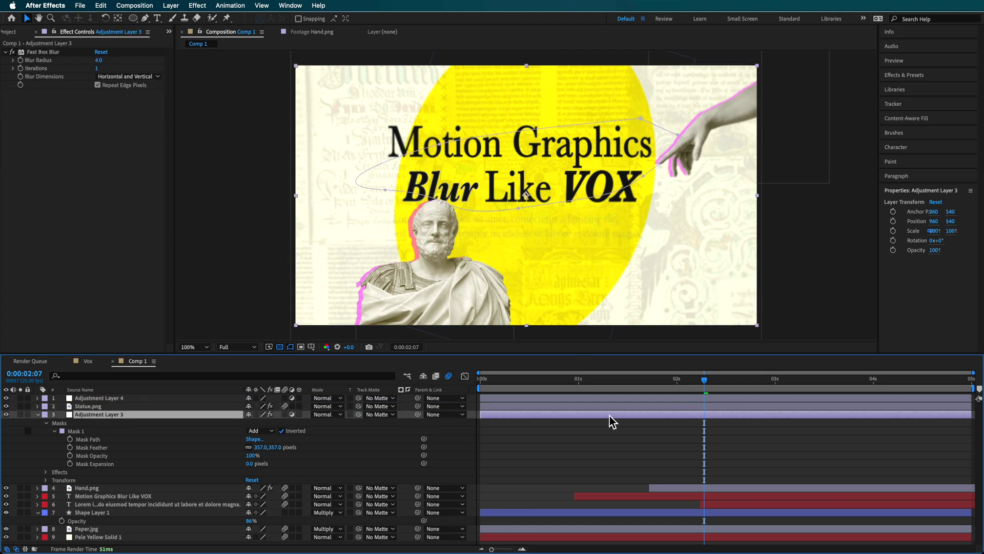
# Step: Examine the masked blur around the title with the layers deselected and check Adjustment Layer 3's Fast Box Blur settings
pyautogui.click(687, 469)
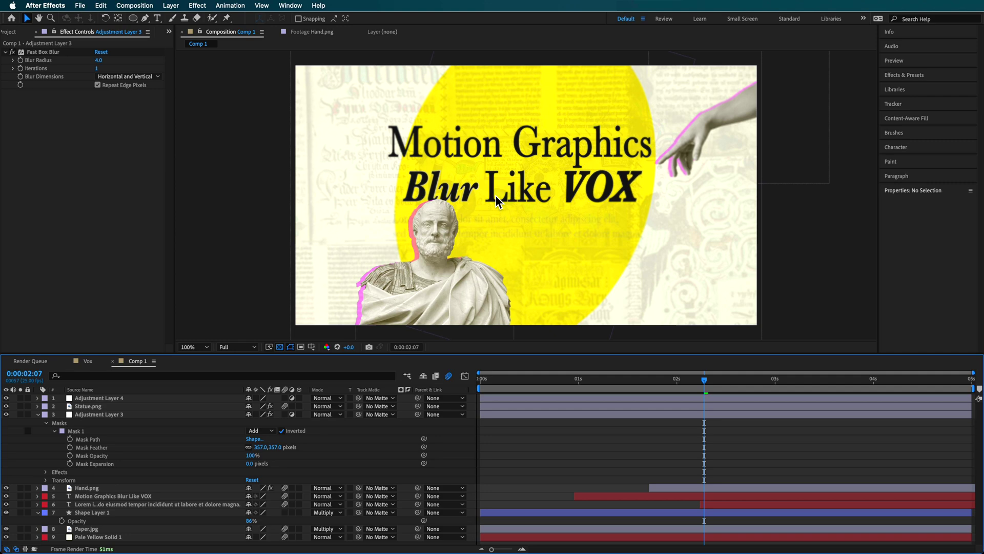
pyautogui.click(89, 407)
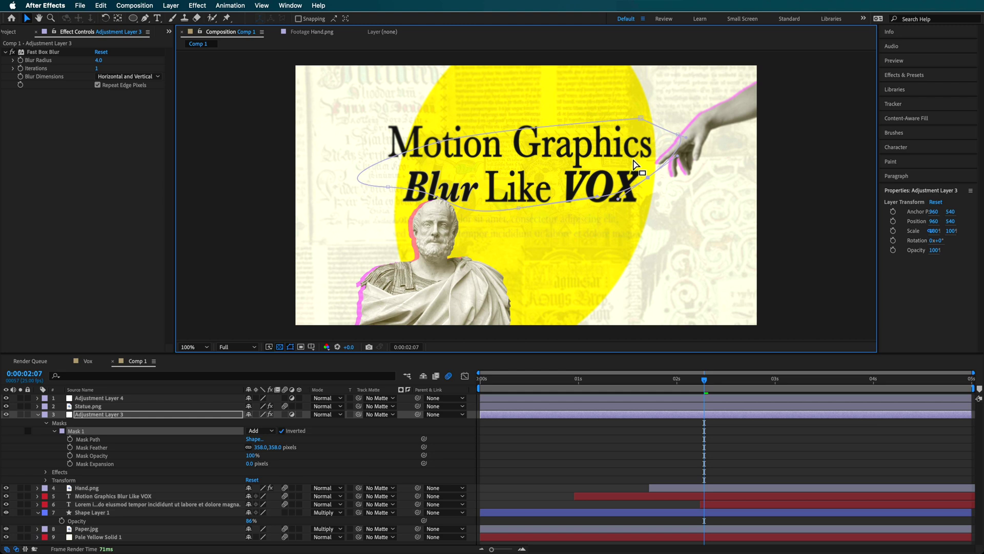
pyautogui.click(645, 519)
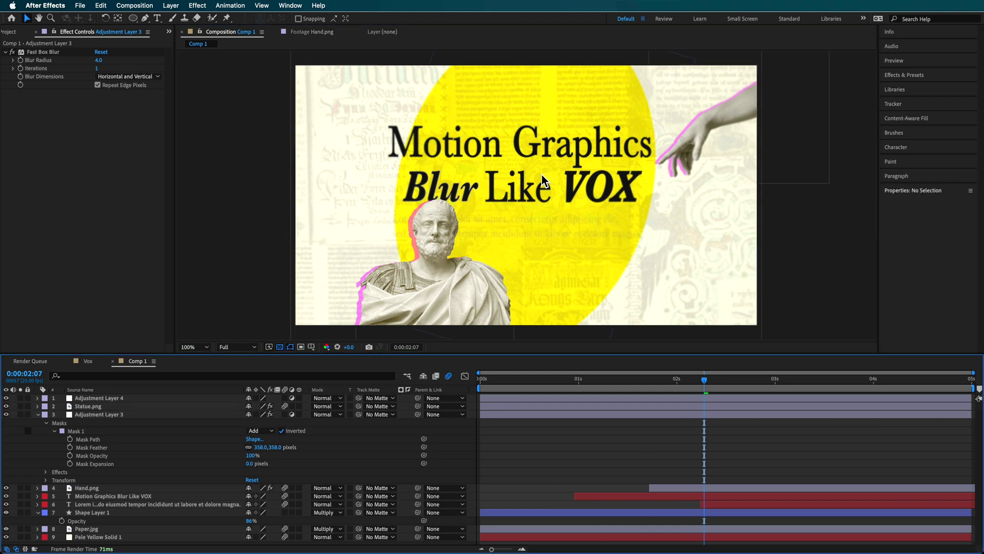
pyautogui.click(121, 414)
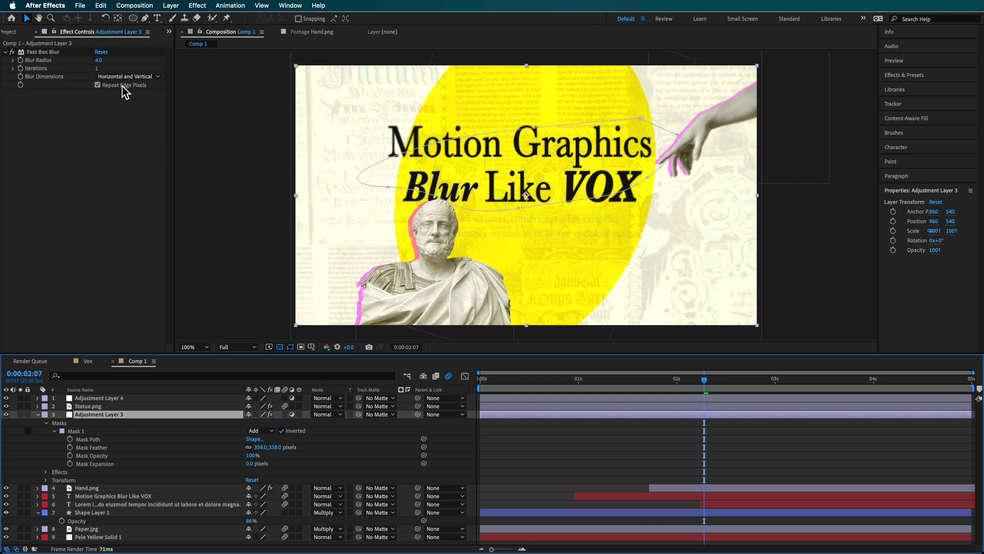
pyautogui.moveTo(106, 61); pyautogui.dragTo(105, 61)
pyautogui.click(630, 433)
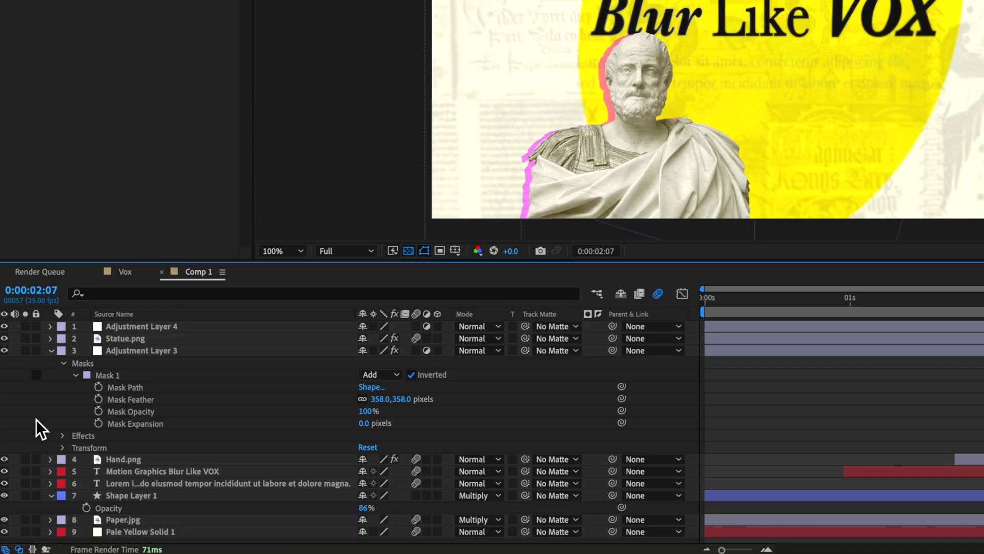
# Step: Add a two-node 70 mm camera layer with the default name and turn on its Depth of Field
pyautogui.rightClick(36, 419)
pyautogui.moveTo(98, 369)
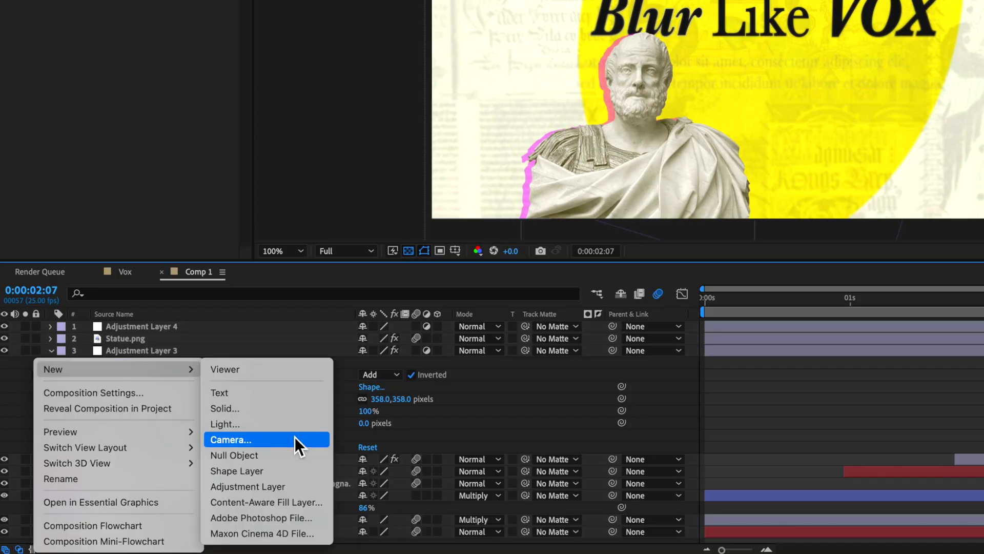
pyautogui.click(266, 442)
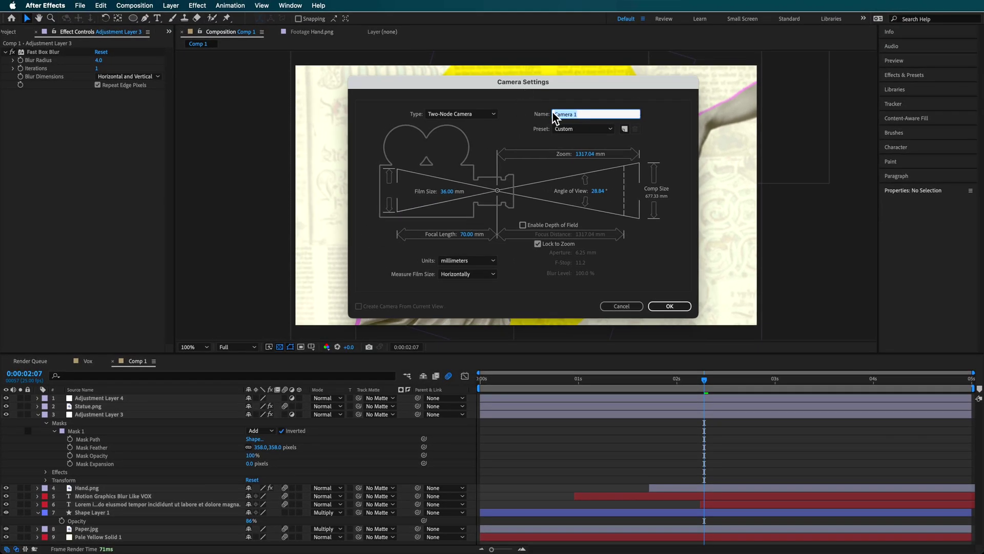
pyautogui.click(663, 307)
pyautogui.click(38, 399)
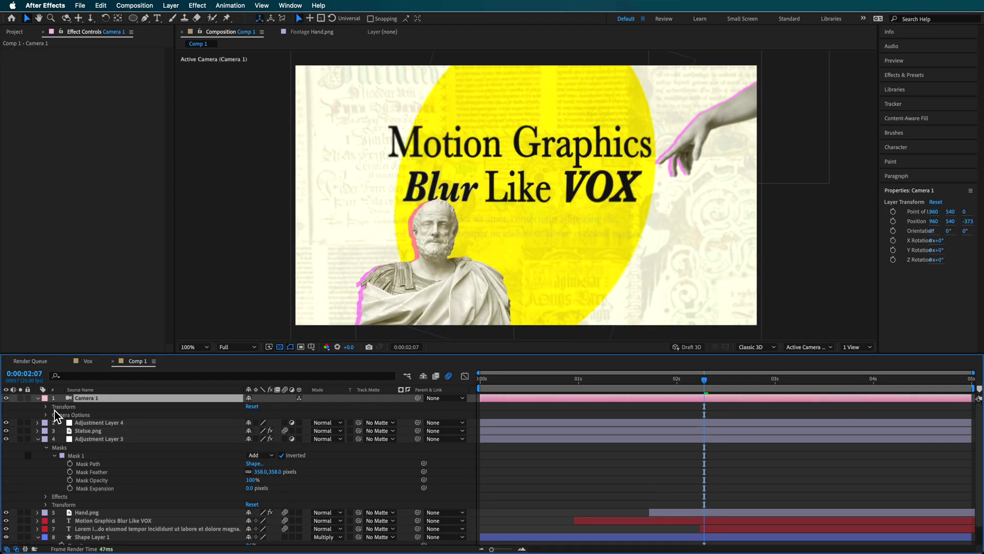
pyautogui.click(45, 407)
pyautogui.click(46, 464)
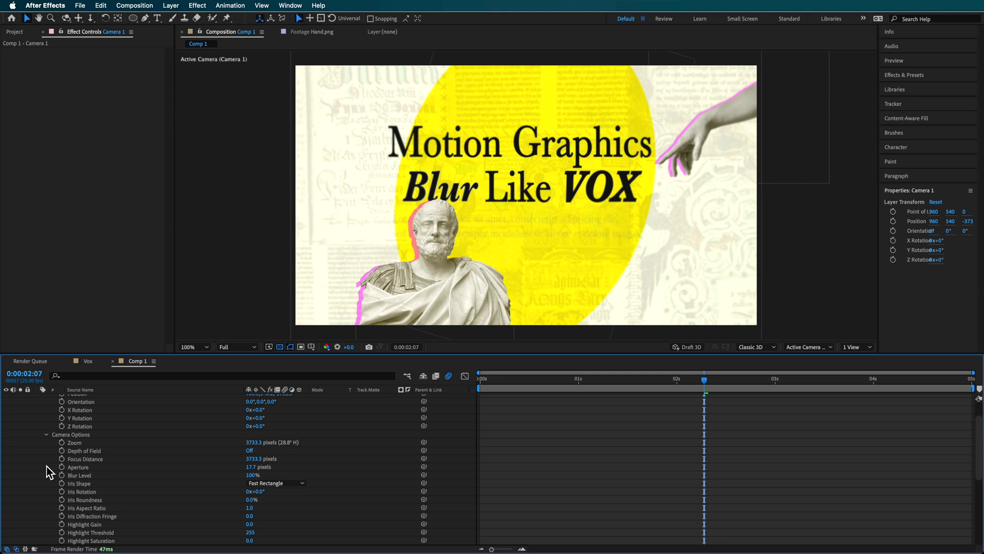
pyautogui.scroll(-2, 47, 470)
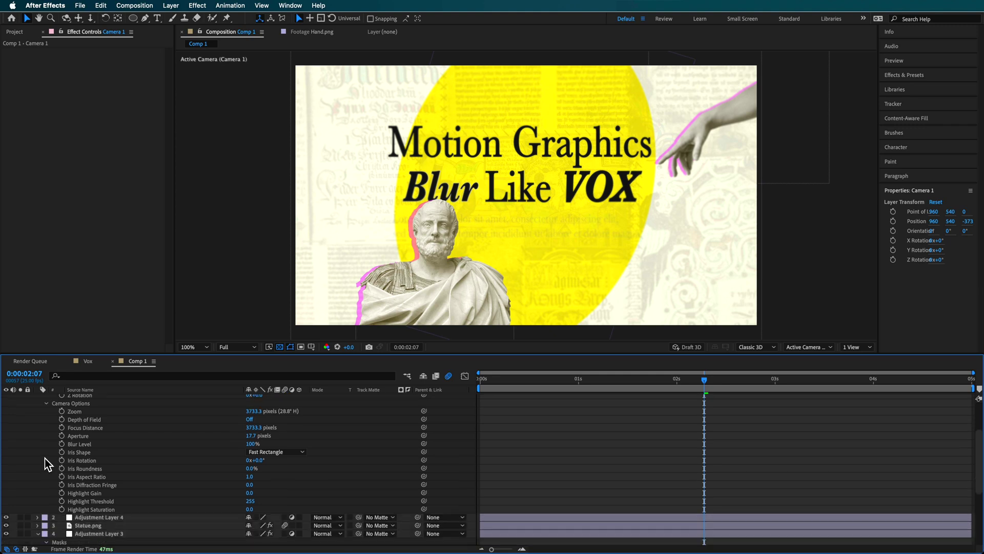
pyautogui.click(249, 419)
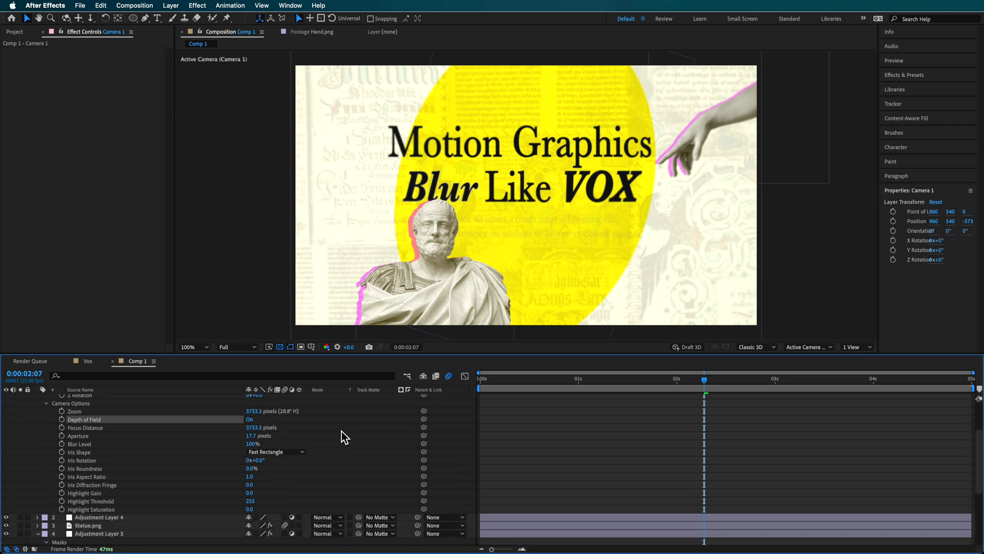
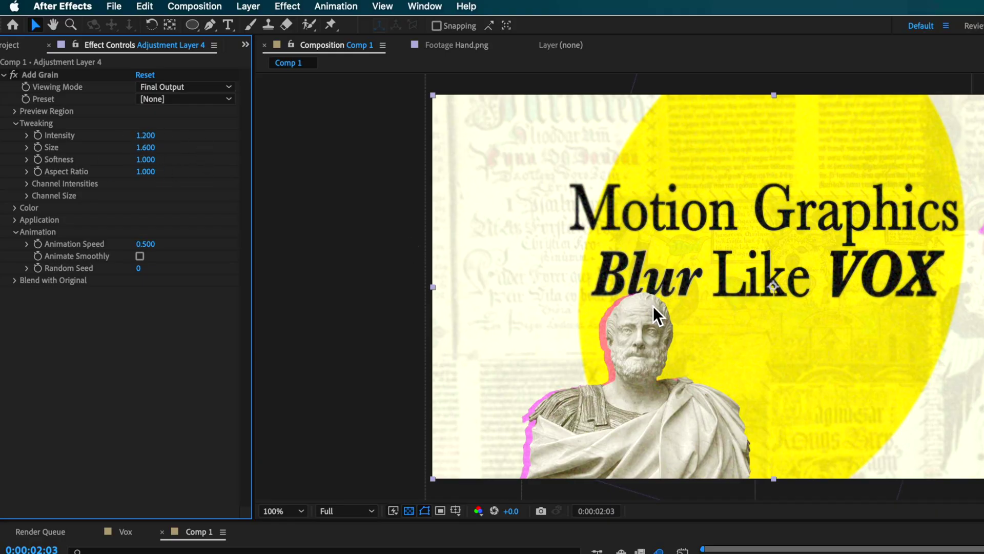
# Step: Preview Comp 1 and examine the Add Grain texture on the title and paper background up close
pyautogui.press('space')
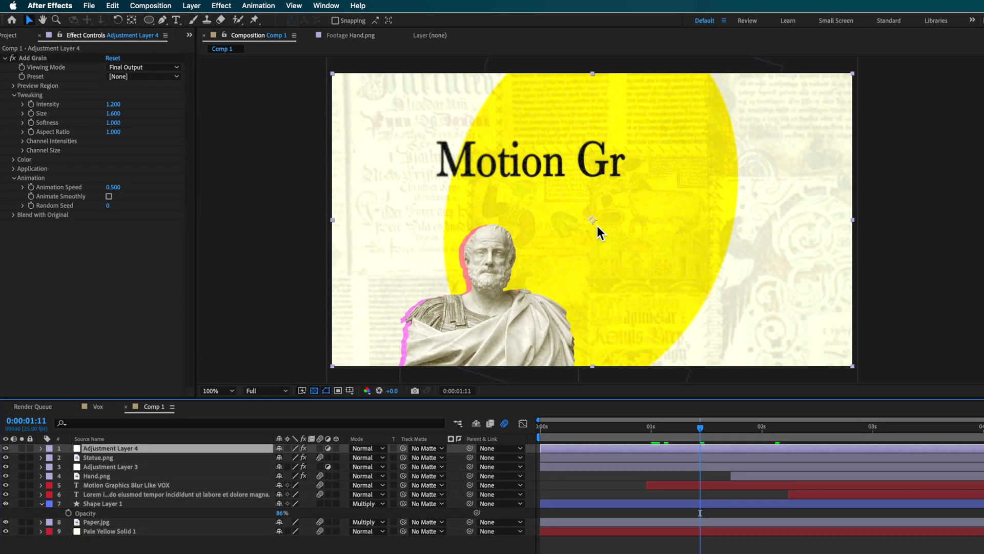
pyautogui.scroll(1, 598, 226)
pyautogui.moveTo(449, 134); pyautogui.dragTo(513, 227)
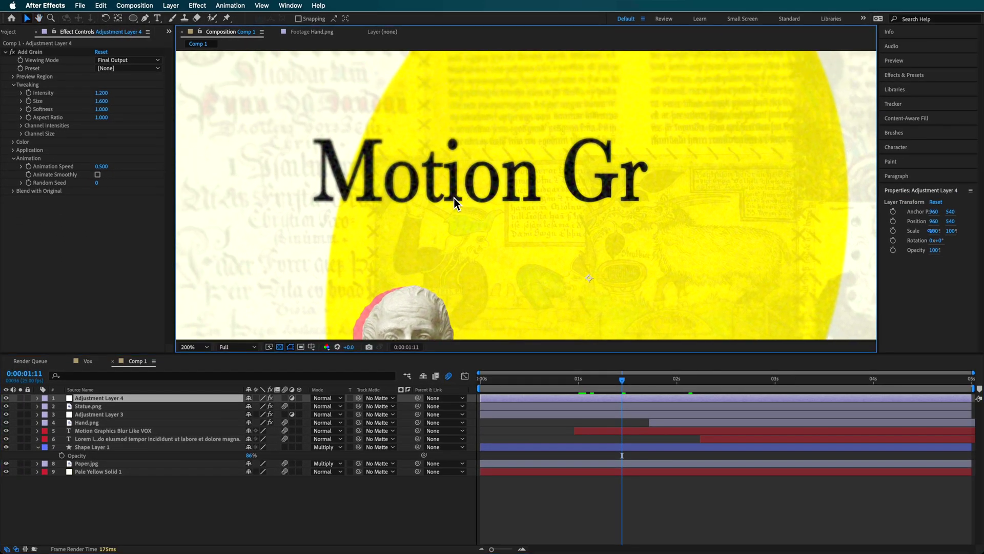
pyautogui.scroll(1, 454, 197)
pyautogui.click(14, 53)
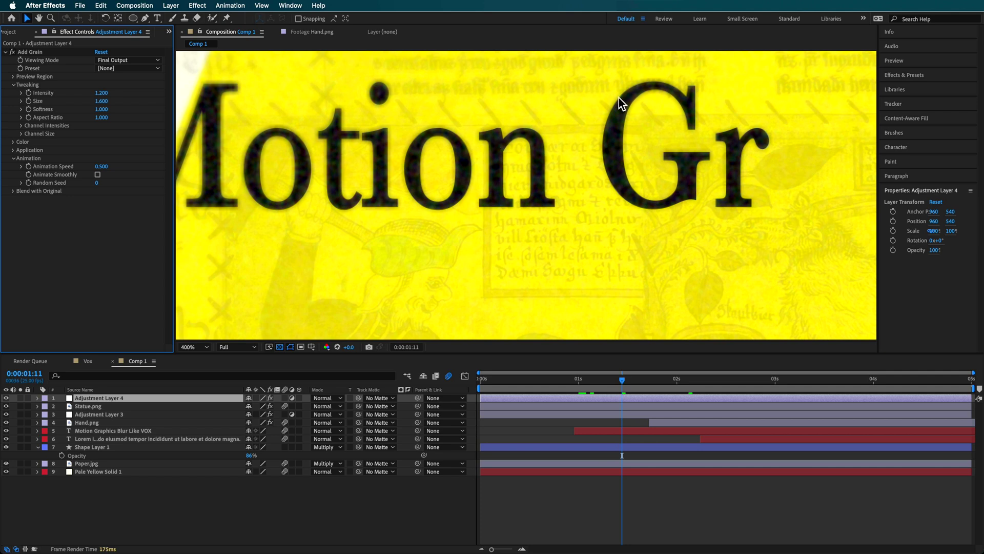
pyautogui.scroll(-1, 437, 190)
pyautogui.scroll(-1, 426, 182)
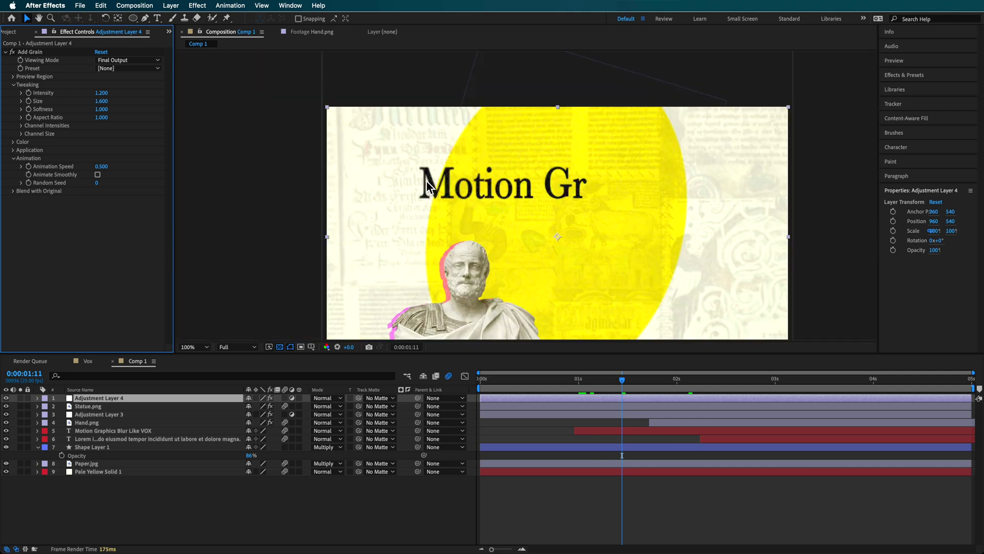
pyautogui.press('h')
pyautogui.moveTo(655, 227); pyautogui.dragTo(608, 176)
pyautogui.click(677, 379)
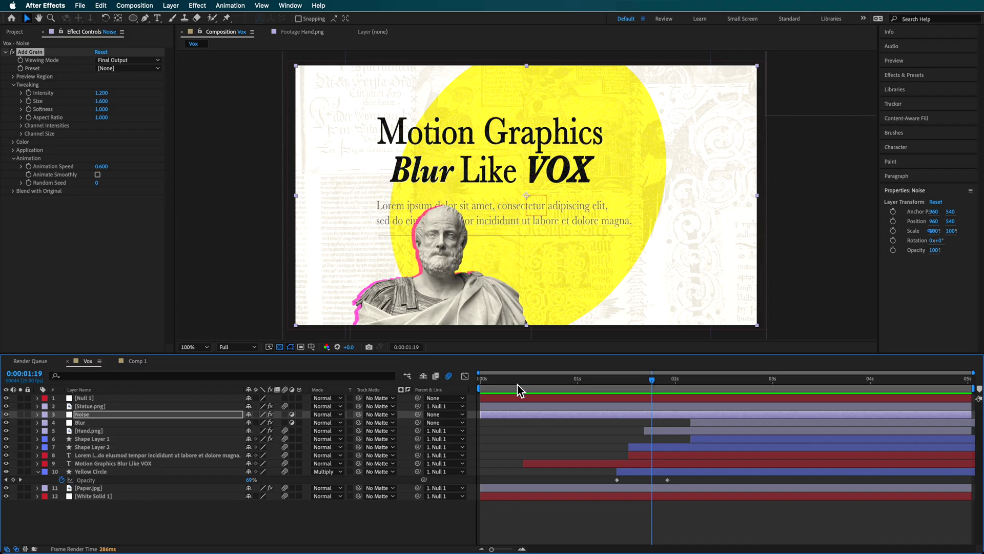
# Step: Preview the Vox composition from the start and examine the Blur layer's opacity keyframes
pyautogui.press('Home')
pyautogui.press('space')
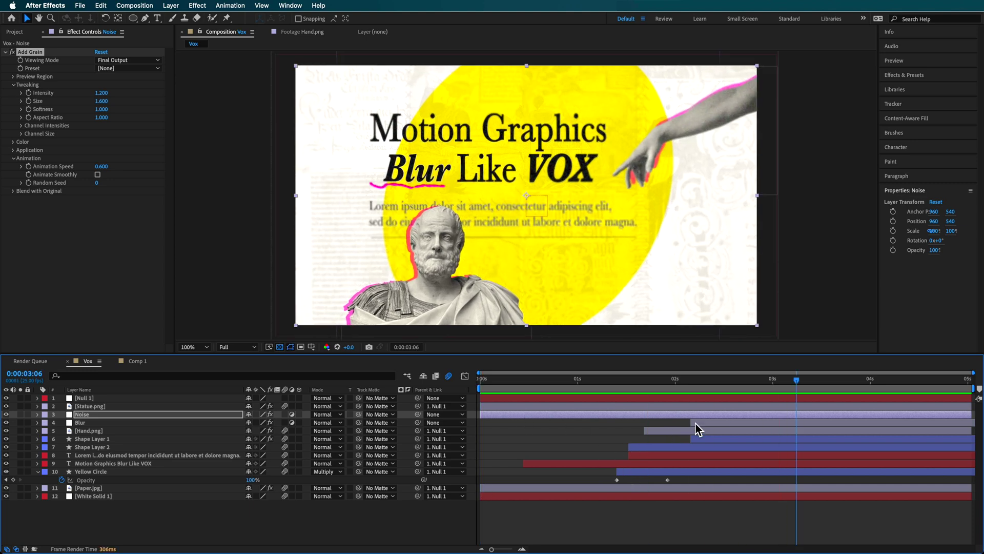
pyautogui.click(123, 424)
pyautogui.press('u')
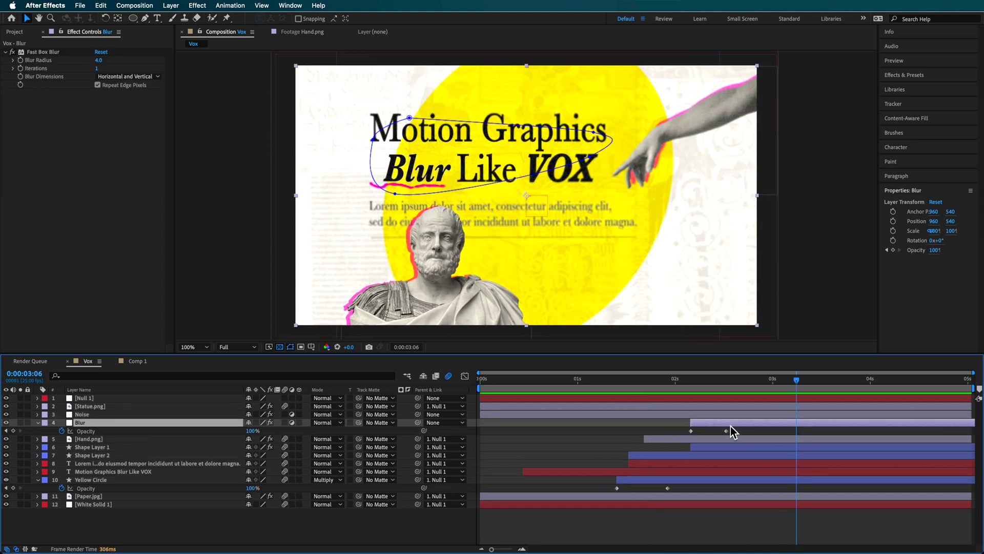
pyautogui.click(691, 383)
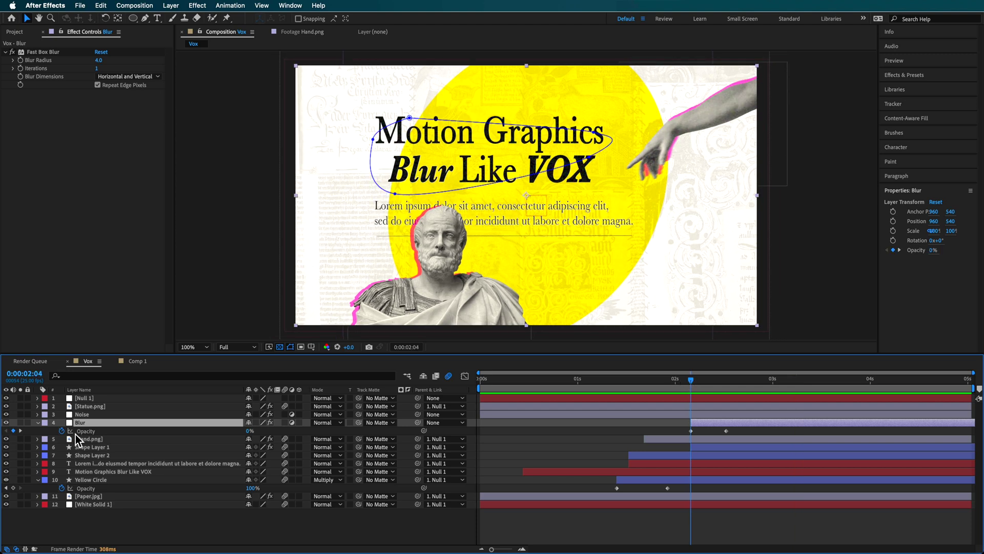
pyautogui.moveTo(691, 381); pyautogui.dragTo(726, 386)
# Step: Examine how the layers between Statue.png and White Solid 1 are parented to Null 1
pyautogui.click(99, 399)
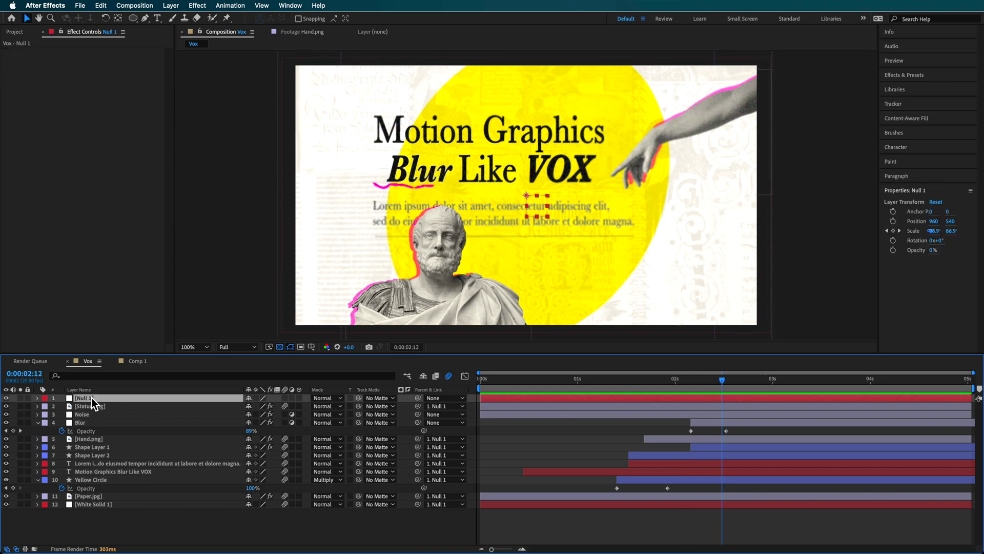
pyautogui.rightClick(114, 524)
pyautogui.moveTo(210, 428)
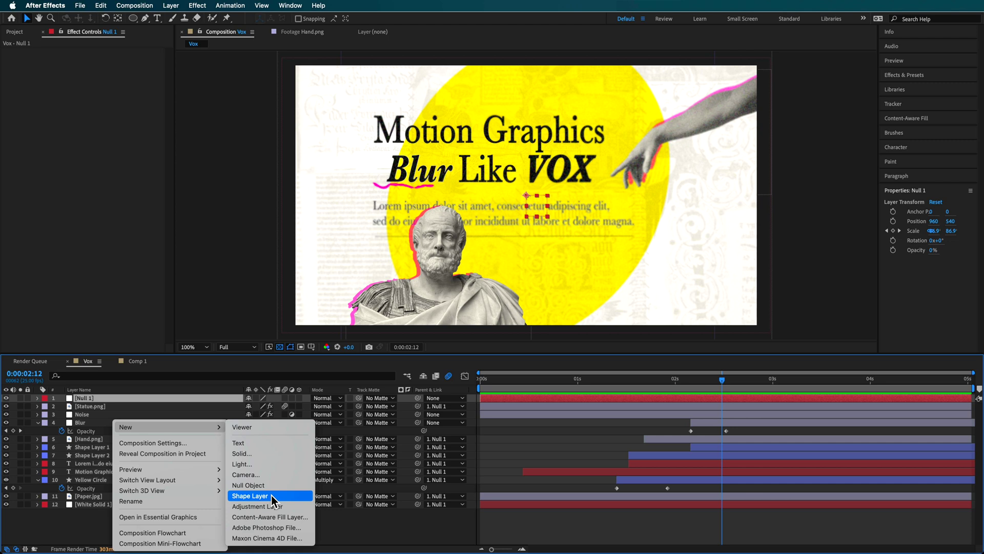
pyautogui.click(83, 446)
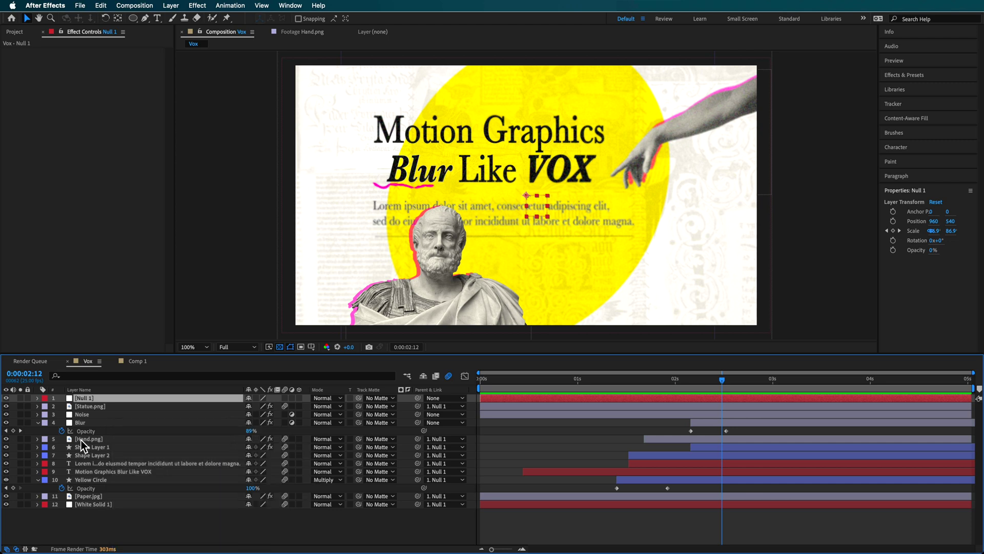
pyautogui.click(86, 408)
pyautogui.keyDown('shift'); pyautogui.click(104, 505); pyautogui.keyUp('shift')
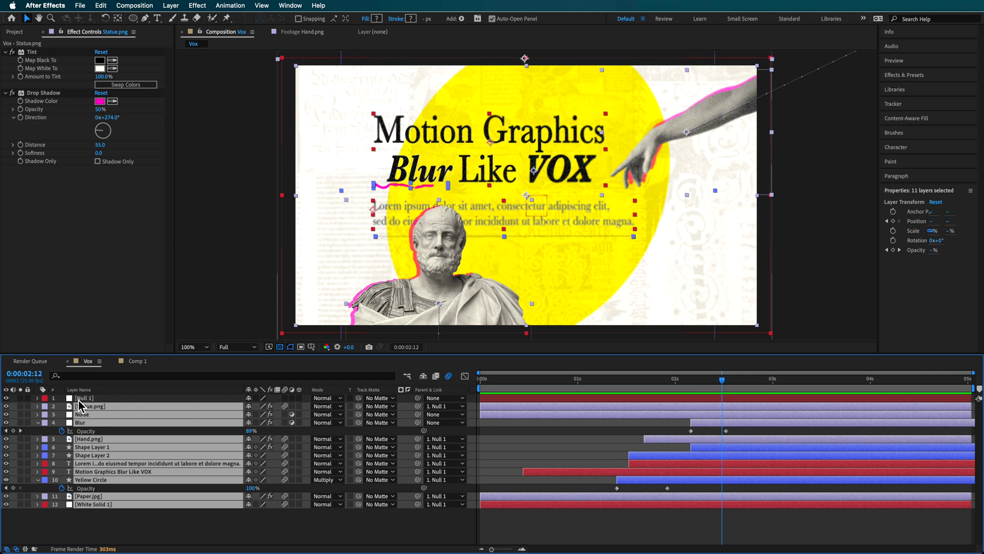
pyautogui.moveTo(418, 406); pyautogui.dragTo(86, 402)
# Step: Try scaling the parented layers through Null 1's keyframed Scale property and undo the change
pyautogui.click(97, 401)
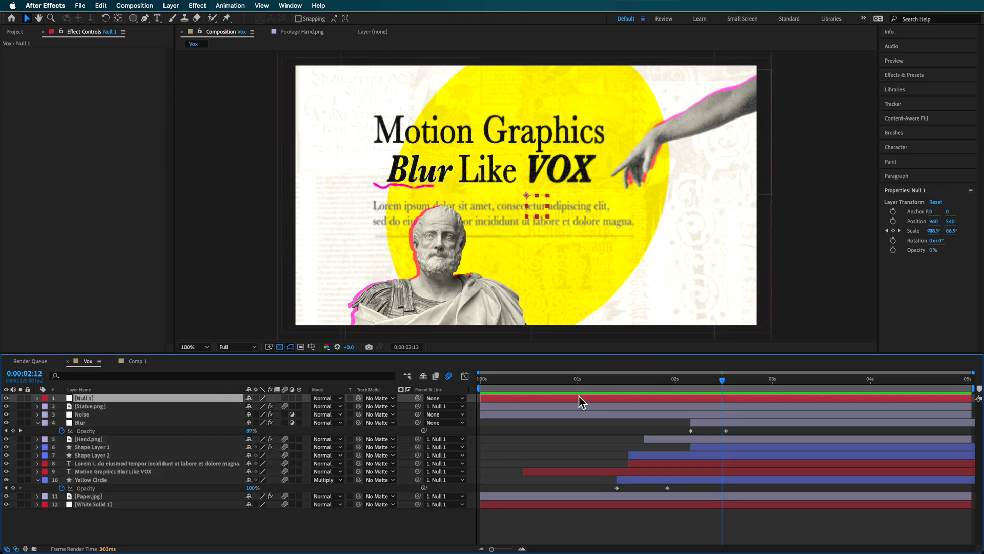
pyautogui.press('s')
pyautogui.moveTo(515, 383); pyautogui.dragTo(652, 407)
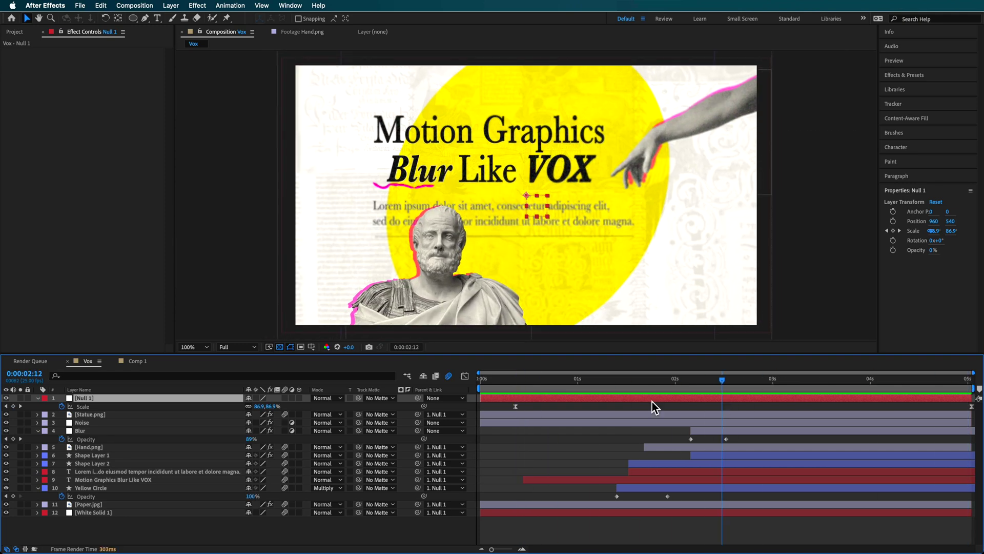
pyautogui.moveTo(268, 406); pyautogui.dragTo(286, 414)
pyautogui.press('super+z')
pyautogui.click(159, 542)
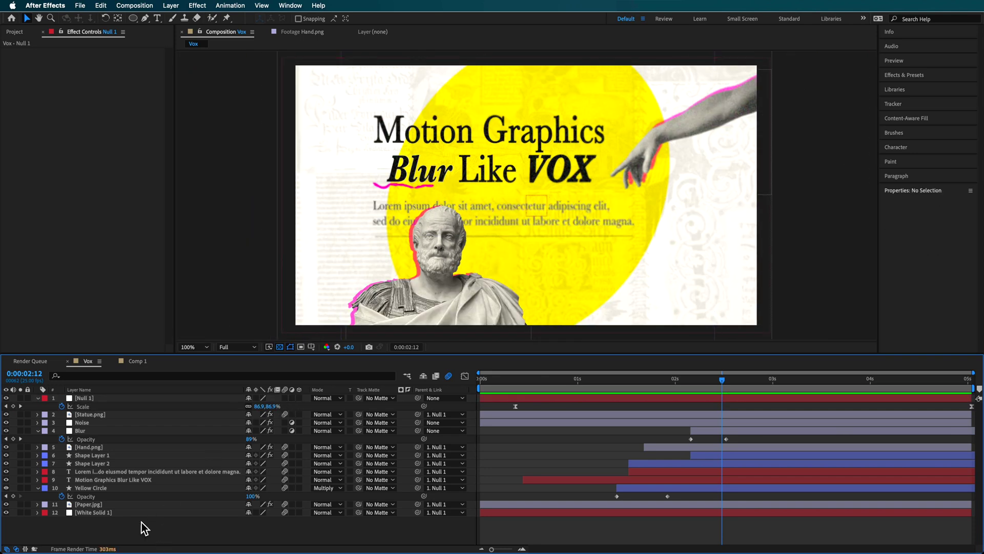
# Step: Hide the Noise and Blur adjustment layers and inspect the Roughen Edges settings on Shape Layer 1
pyautogui.click(107, 423)
pyautogui.keyDown('shift'); pyautogui.click(89, 431); pyautogui.keyUp('shift')
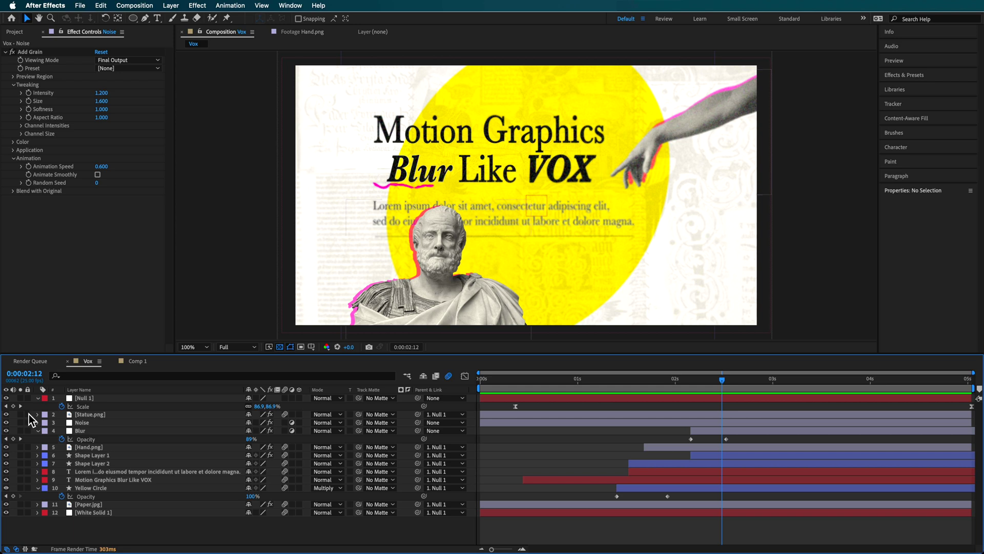
pyautogui.moveTo(7, 423); pyautogui.dragTo(7, 431)
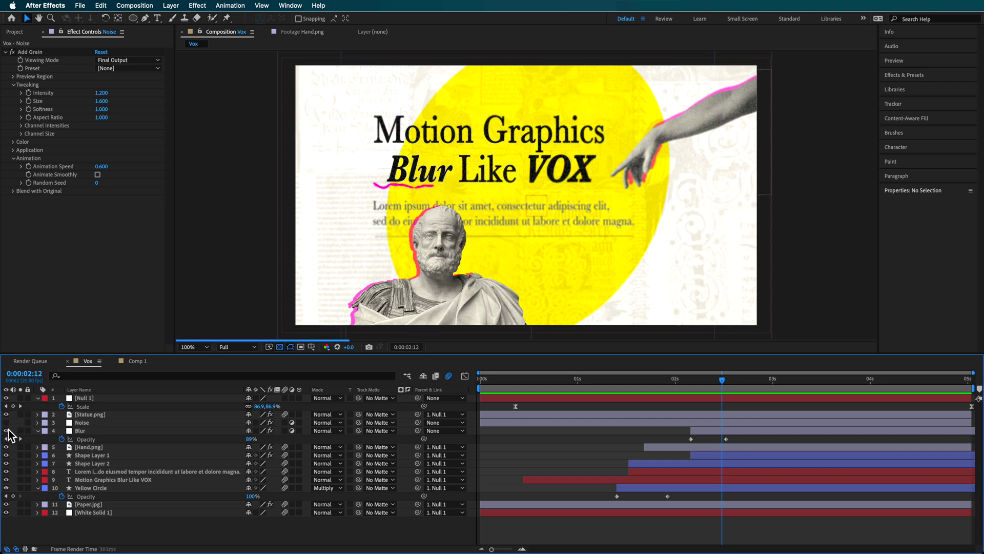
pyautogui.click(135, 457)
pyautogui.click(162, 520)
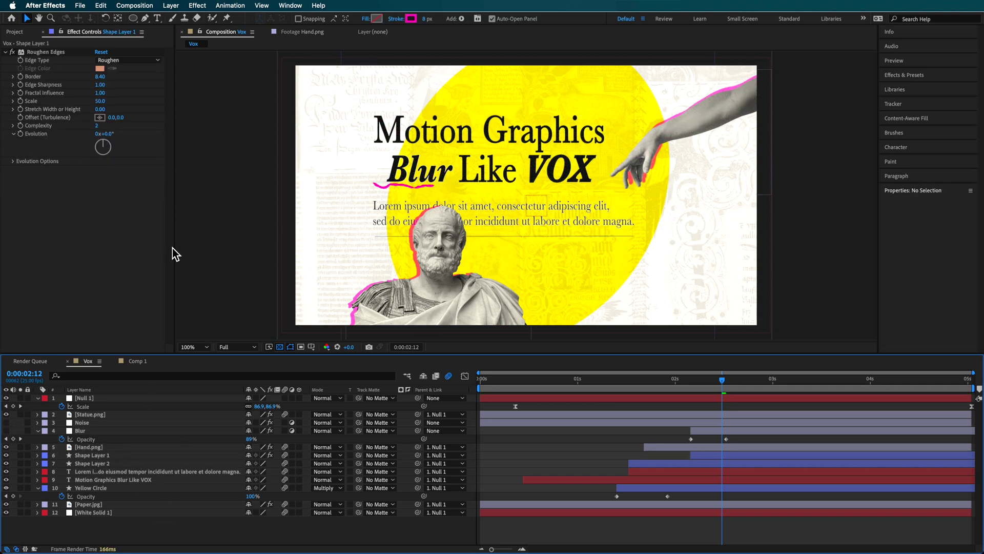
# Step: Set up the Pen tool with no fill and a 3 px stroke
pyautogui.click(145, 18)
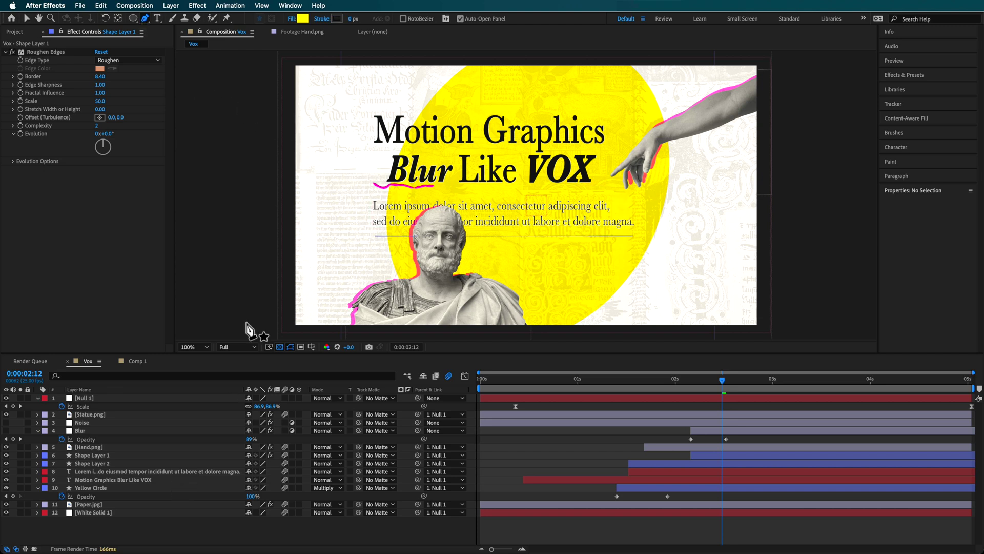
pyautogui.click(292, 19)
pyautogui.click(443, 257)
pyautogui.click(524, 313)
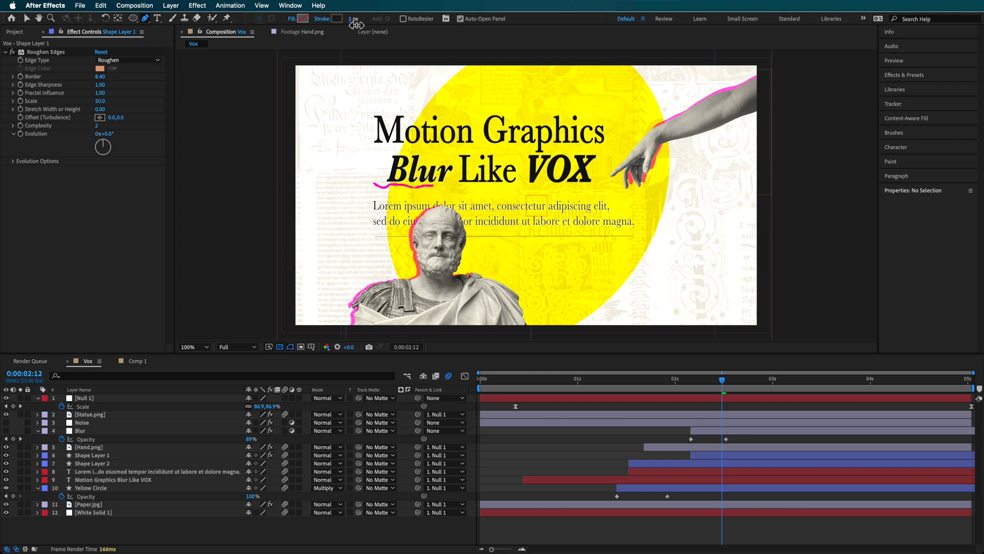
# Step: Draw a slightly curved three-point underline beneath the word "Like" and set its stroke width to 7 px
pyautogui.click(458, 186)
pyautogui.moveTo(483, 187); pyautogui.dragTo(499, 185)
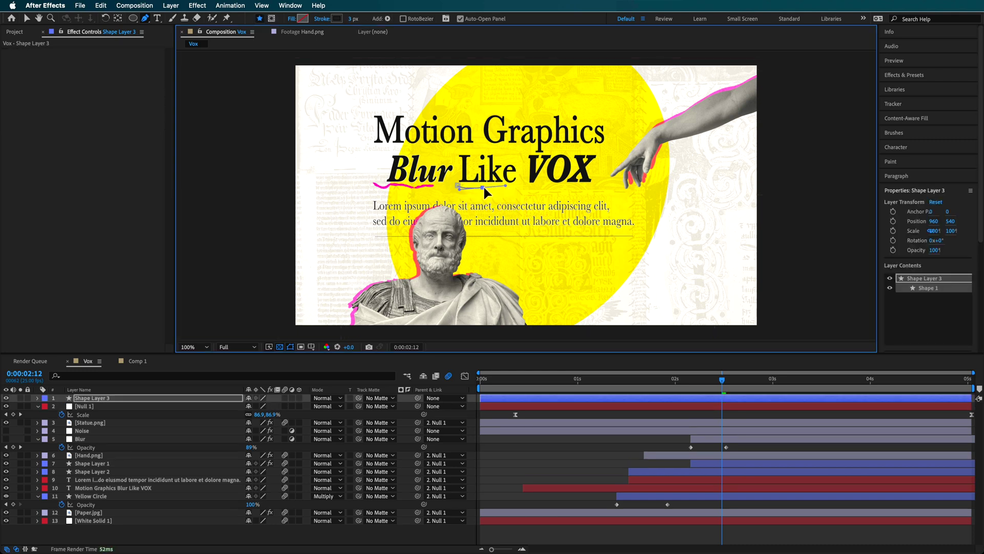
pyautogui.moveTo(502, 188); pyautogui.dragTo(508, 189)
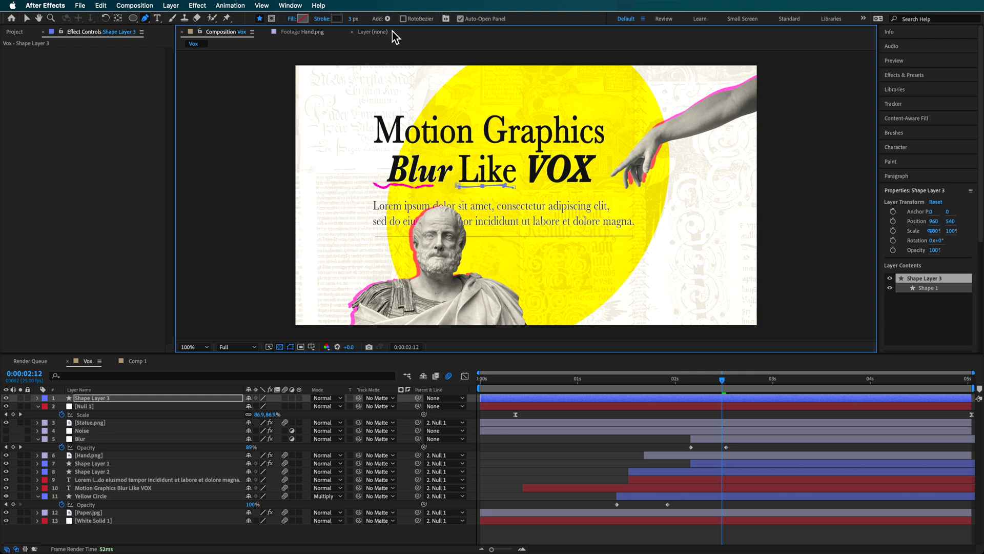
pyautogui.moveTo(352, 19); pyautogui.dragTo(357, 21)
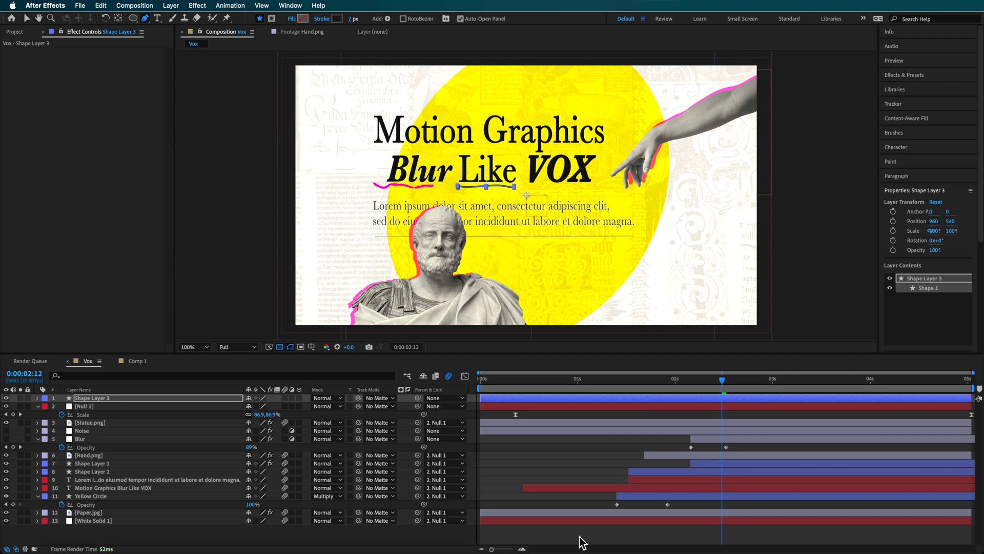
# Step: Select the pink underline beneath "Blur" and compare its stroke up close with the Roughen Edges effect off and on
pyautogui.press('v')
pyautogui.click(477, 194)
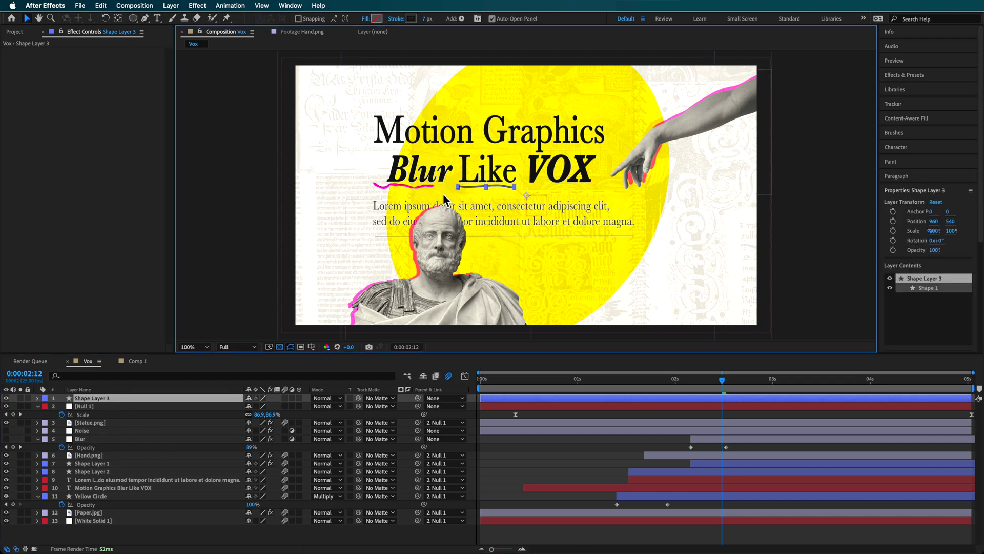
pyautogui.click(394, 188)
pyautogui.click(45, 52)
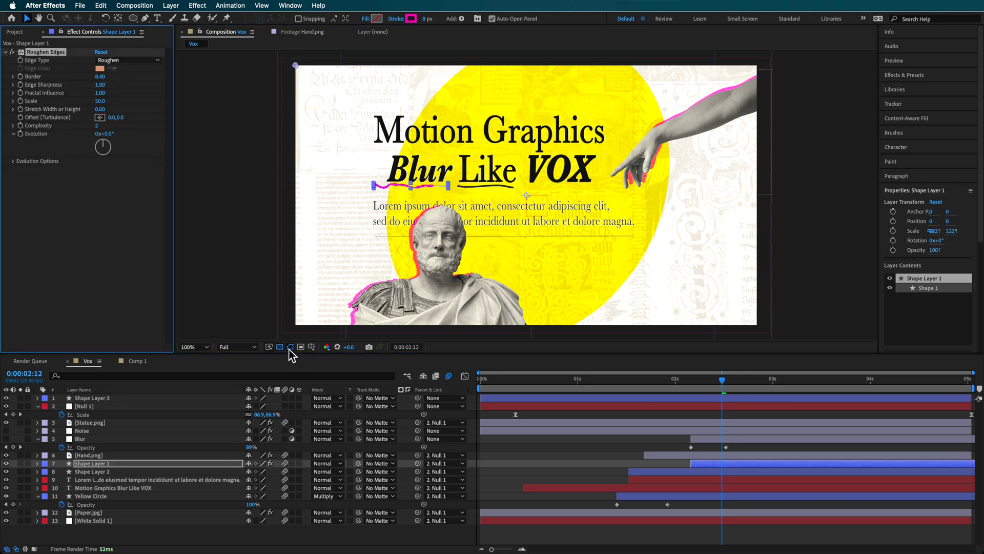
pyautogui.press('.')
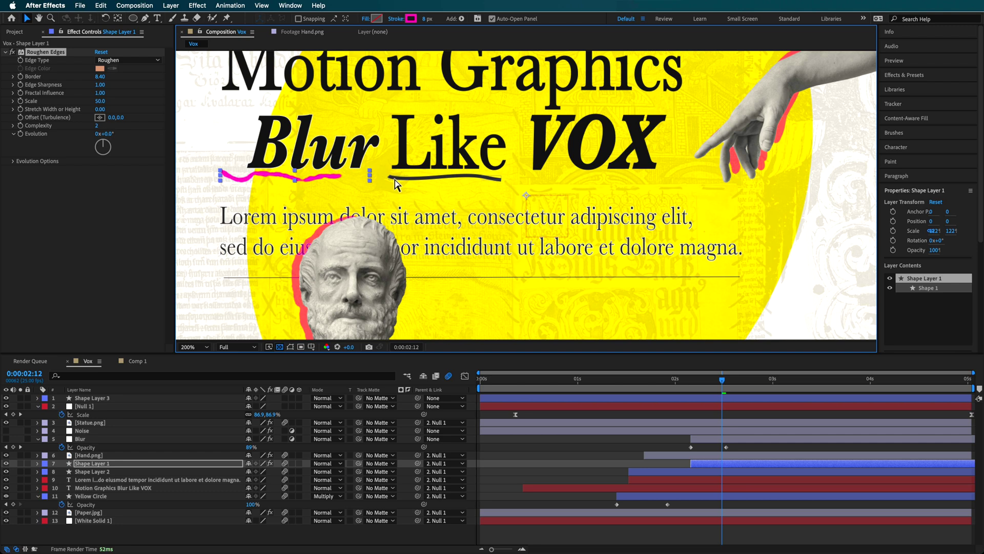
pyautogui.moveTo(322, 176); pyautogui.dragTo(488, 171)
pyautogui.press('v')
pyautogui.press('.')
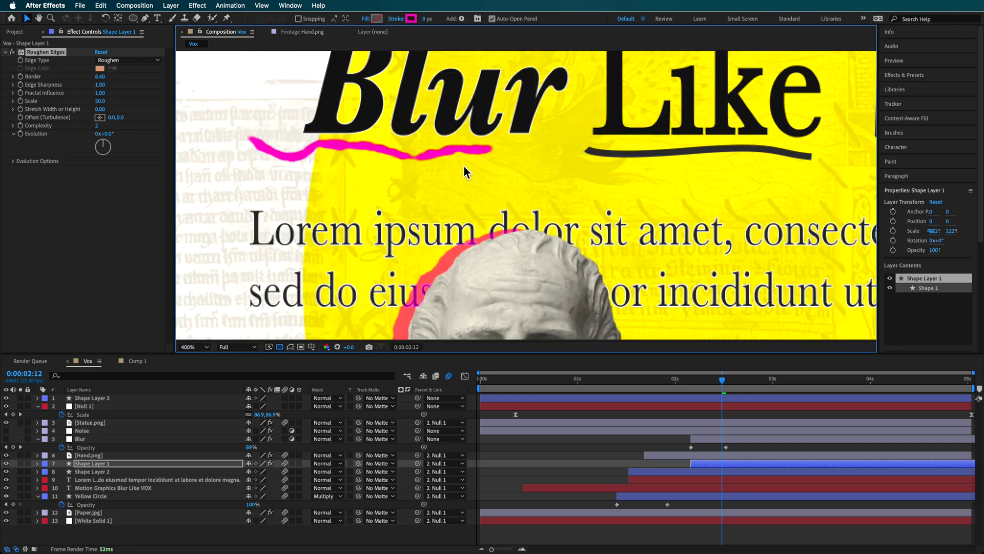
pyautogui.click(14, 53)
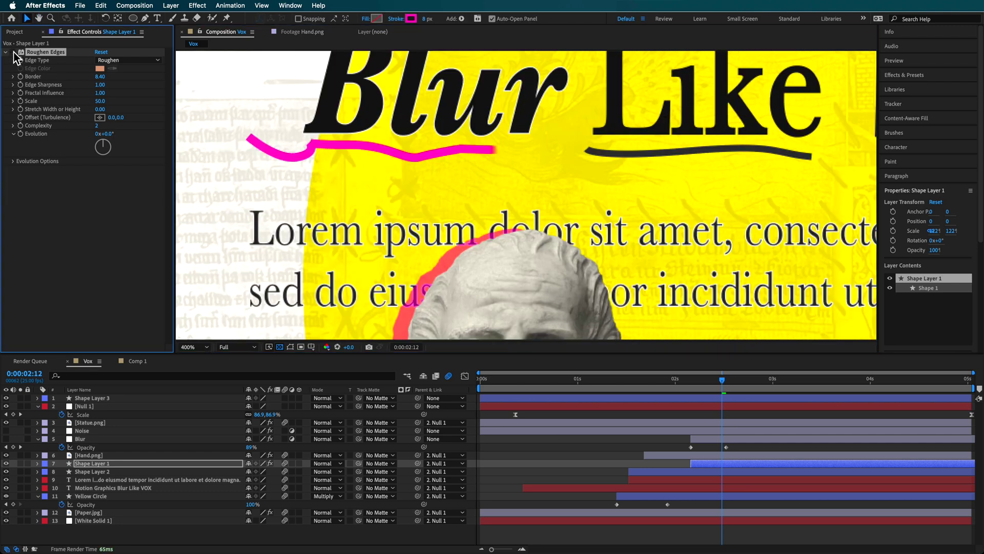
pyautogui.press(',')
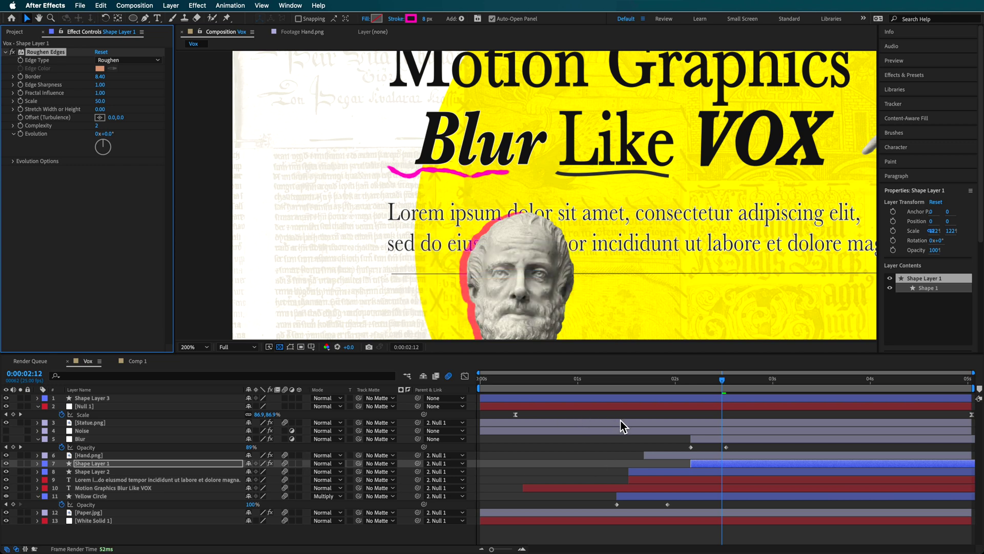
# Step: Look through the shape operators available for Shape Layer 1 and expand its Roughen Edges properties in the layer stack
pyautogui.click(38, 464)
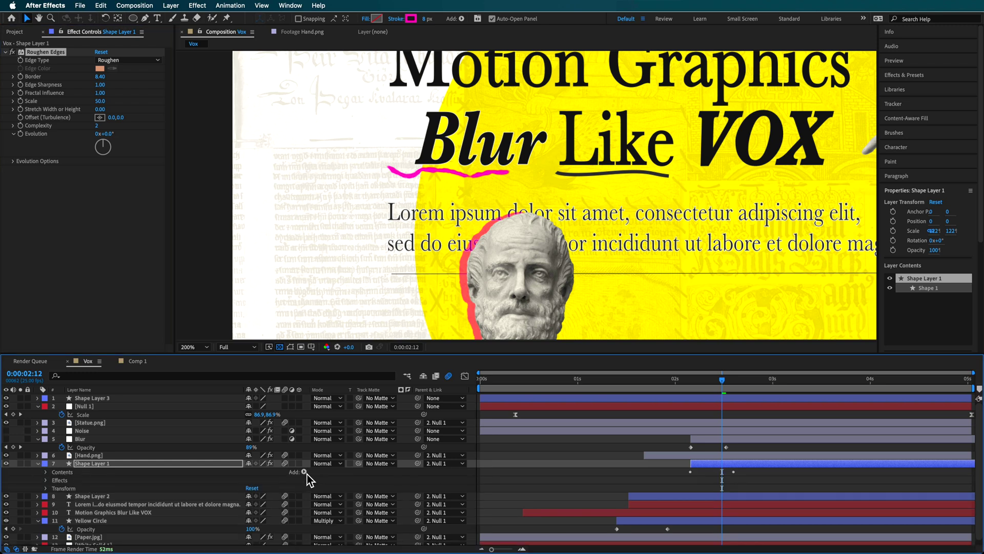
pyautogui.click(306, 473)
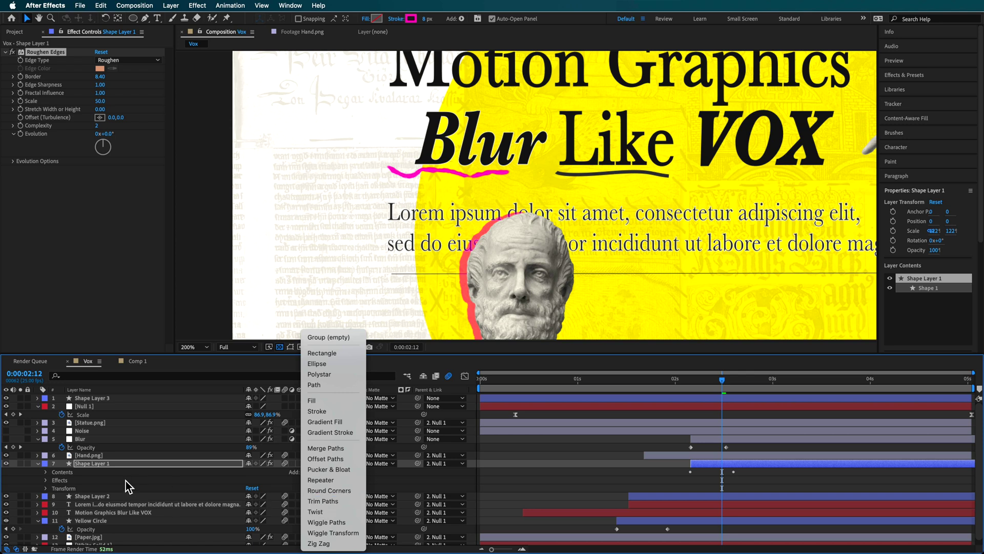
pyautogui.click(48, 481)
pyautogui.click(48, 481)
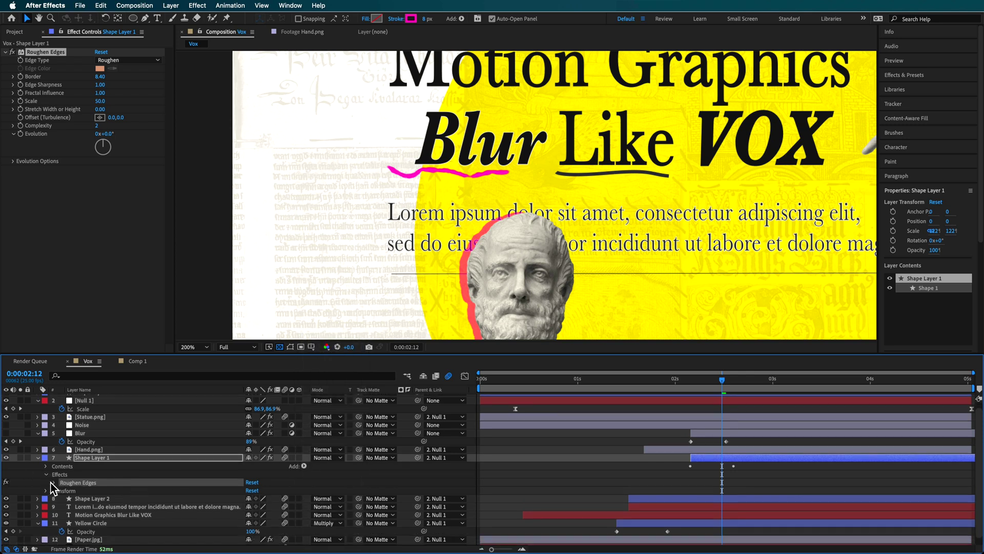
pyautogui.click(54, 488)
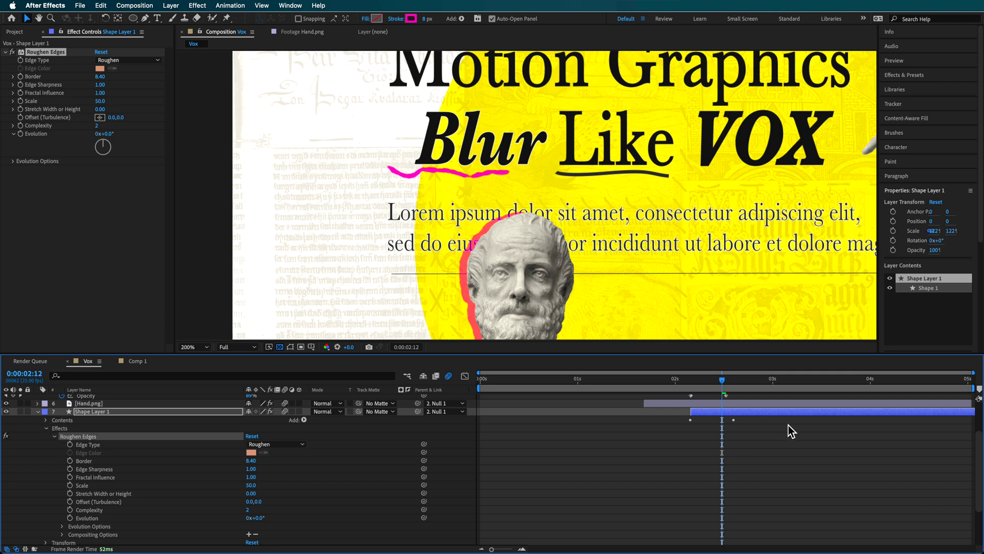
# Step: Reveal Shape Layer 1's keyframed End property and preview the underline's drawing animation up to 0:00:02:17
pyautogui.press('u')
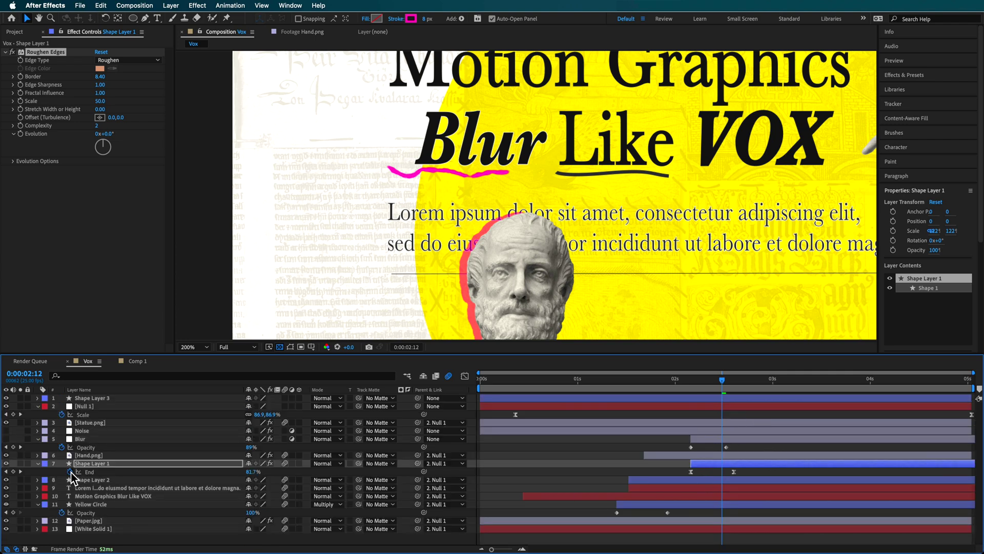
pyautogui.moveTo(709, 380)
pyautogui.mouseDown()
pyautogui.moveTo(693, 383)
pyautogui.moveTo(742, 385)
pyautogui.mouseUp()
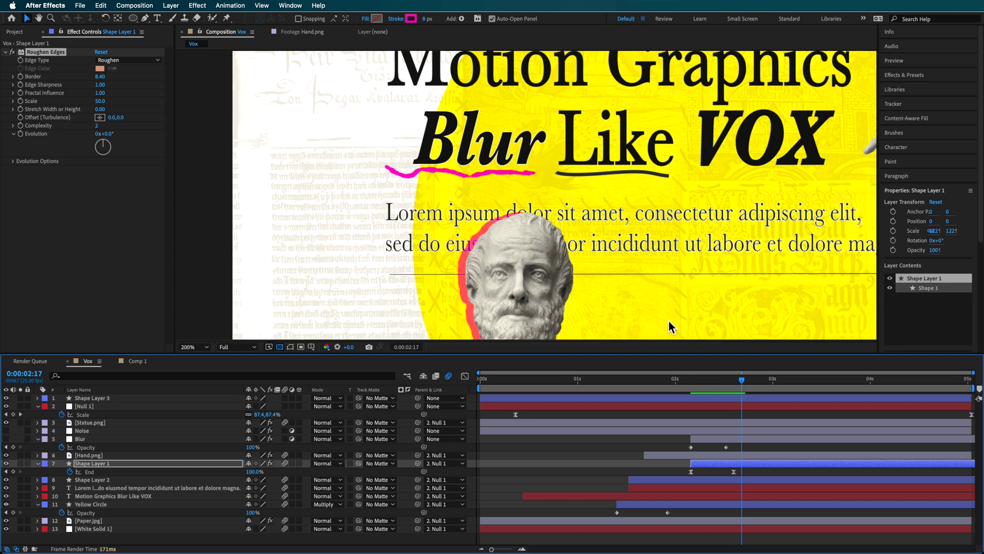
pyautogui.press(',')
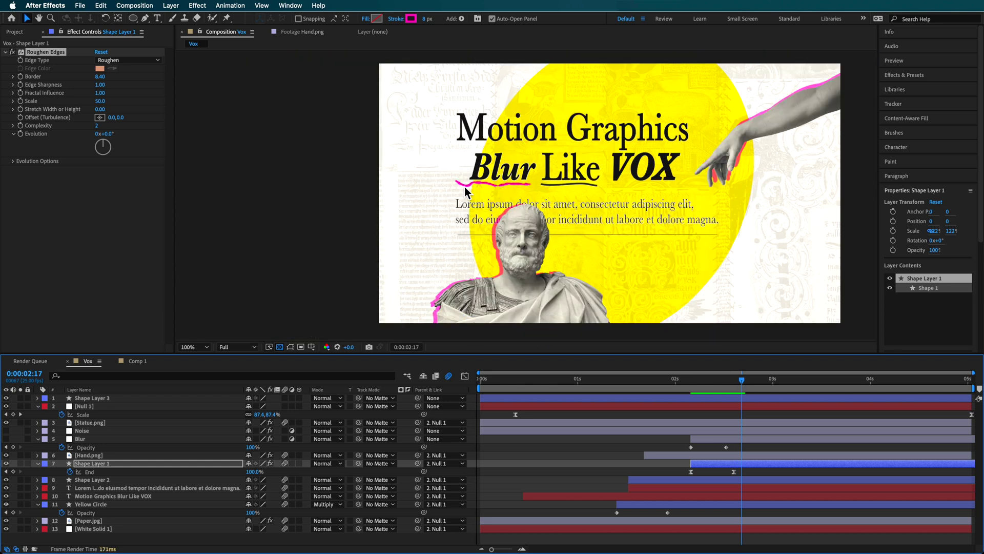